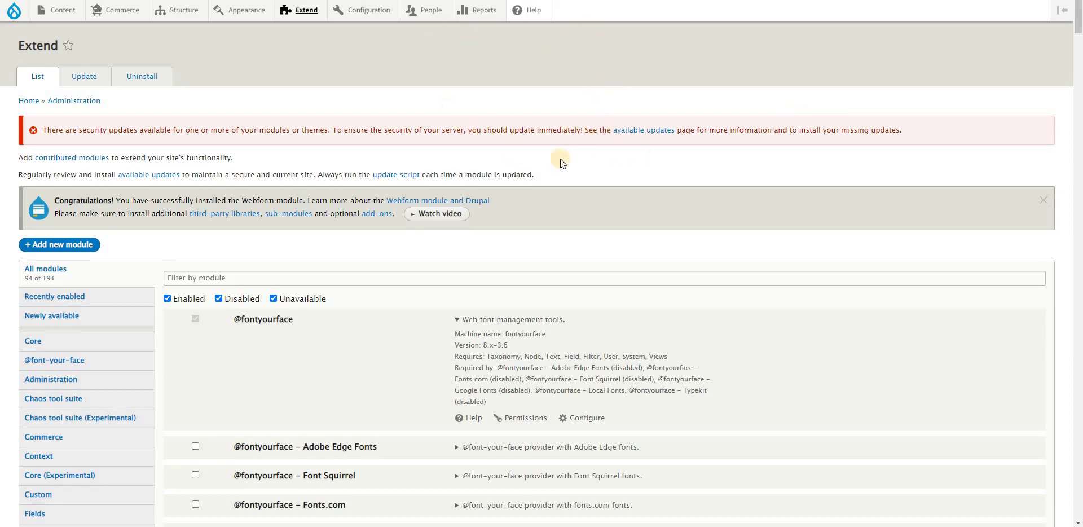
Step: Scroll the Extend module list and put the cursor in the 'Filter by module' box
{"action": "scroll", "coordinate": [598, 181], "scroll_direction": "down", "scroll_amount": 5}
{"action": "scroll", "coordinate": [598, 185], "scroll_direction": "up", "scroll_amount": 5}
{"action": "left_click", "coordinate": [309, 277]}
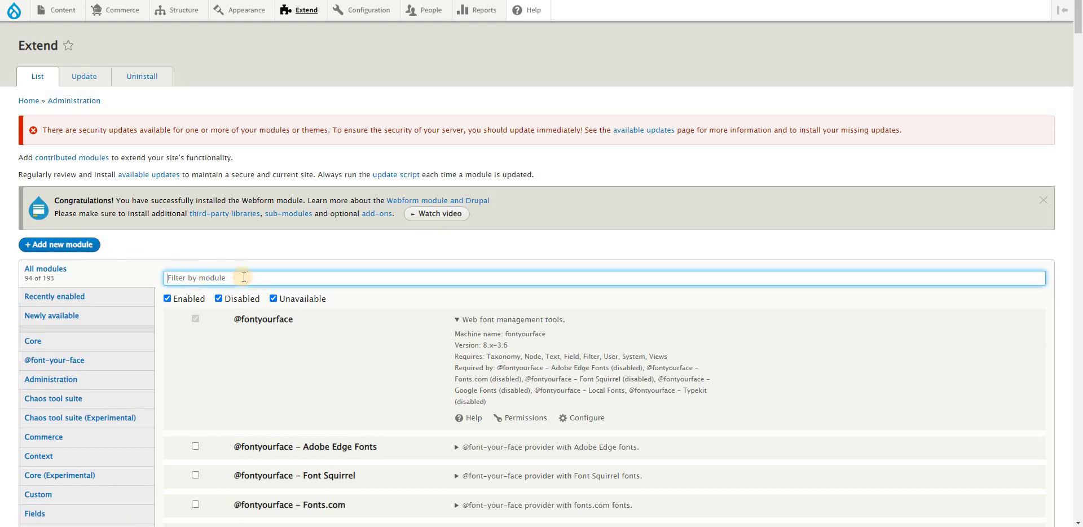
{"action": "type", "text": "font"}
{"action": "scroll", "coordinate": [345, 277], "scroll_direction": "down", "scroll_amount": 3}
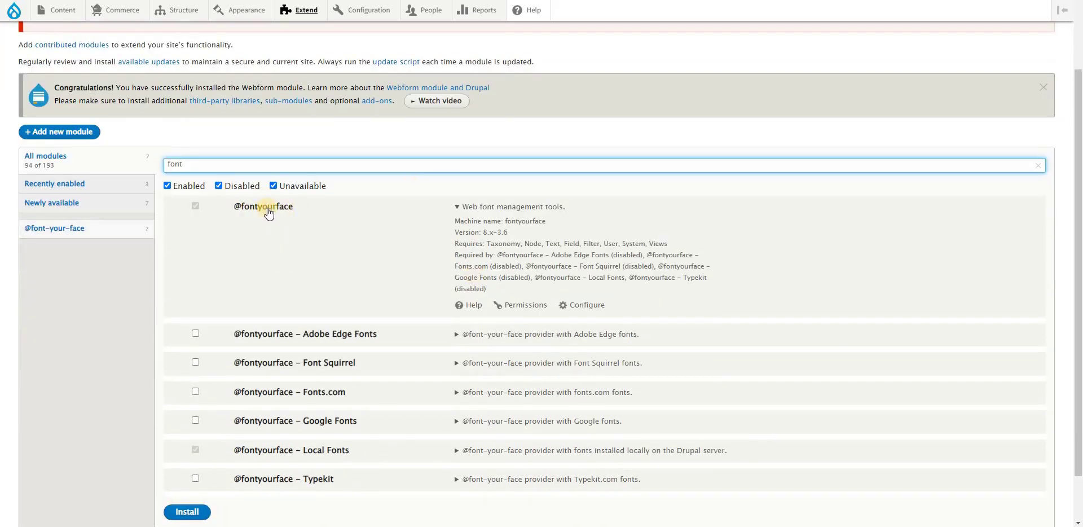
{"action": "left_click_drag", "start_coordinate": [293, 208], "coordinate": [236, 208]}
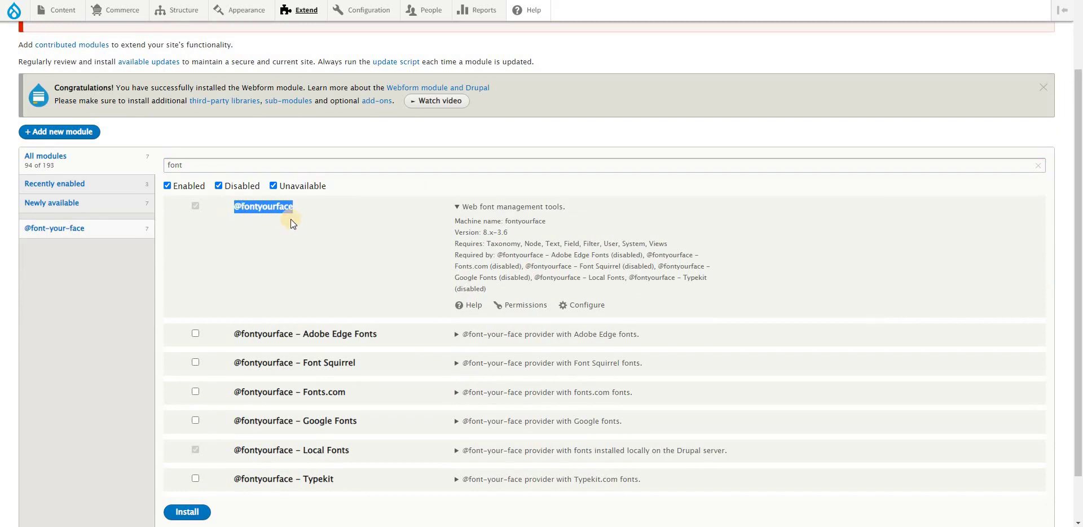
{"action": "left_click", "coordinate": [332, 210]}
{"action": "scroll", "coordinate": [405, 251], "scroll_direction": "down", "scroll_amount": 1}
{"action": "left_click_drag", "start_coordinate": [147, 281], "coordinate": [316, 317]}
{"action": "left_click", "coordinate": [405, 454]}
{"action": "left_click_drag", "start_coordinate": [381, 453], "coordinate": [346, 425]}
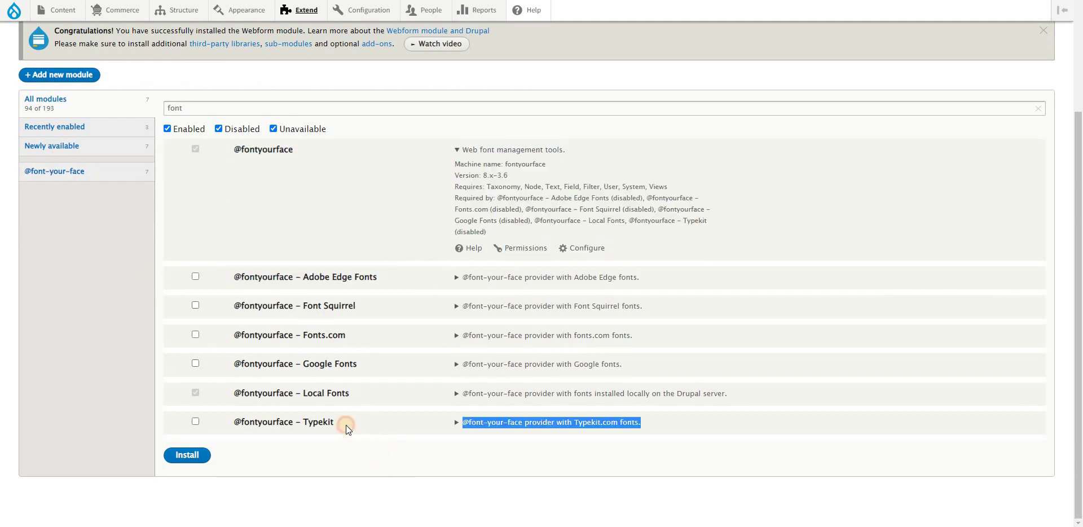
{"action": "left_click", "coordinate": [374, 442]}
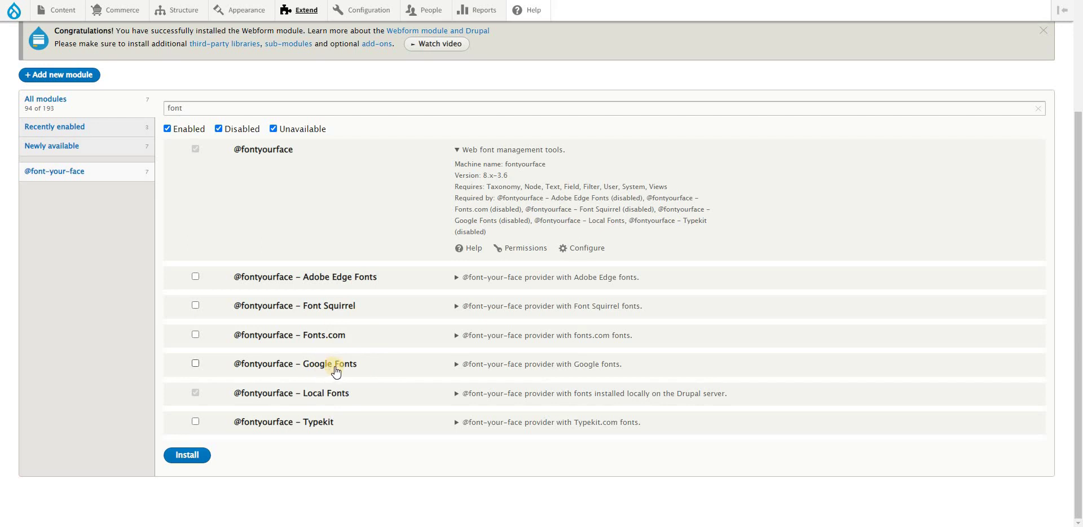
Step: Tick then untick Google Fonts and Fonts.com, leaving only Local Fonts enabled
{"action": "left_click", "coordinate": [195, 363]}
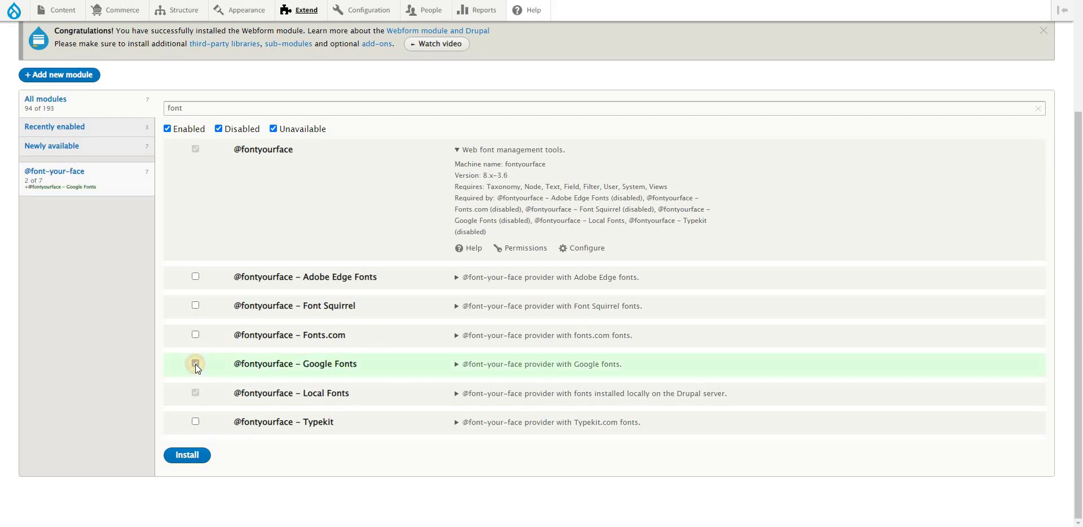
{"action": "left_click", "coordinate": [195, 335]}
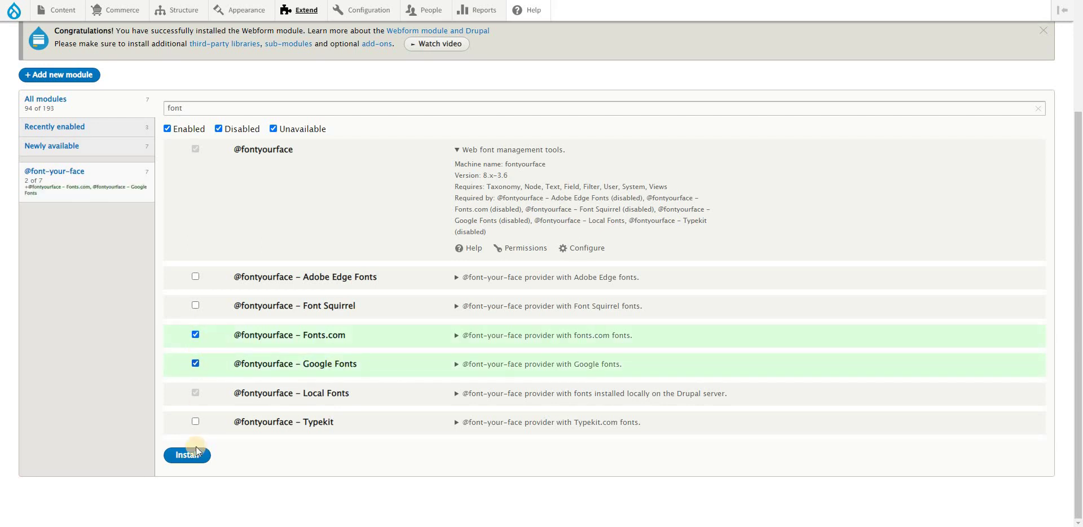
{"action": "left_click", "coordinate": [195, 364]}
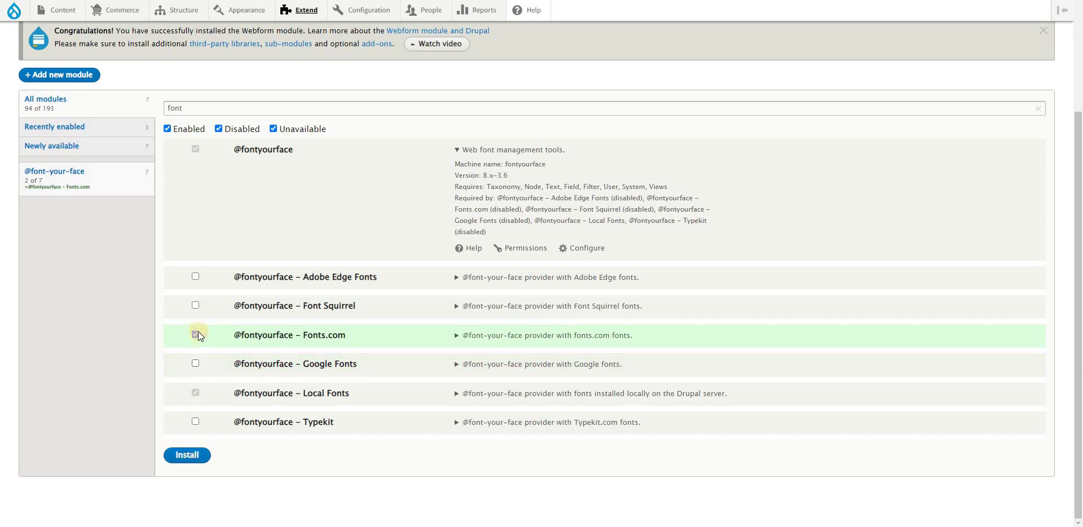
{"action": "left_click", "coordinate": [235, 333]}
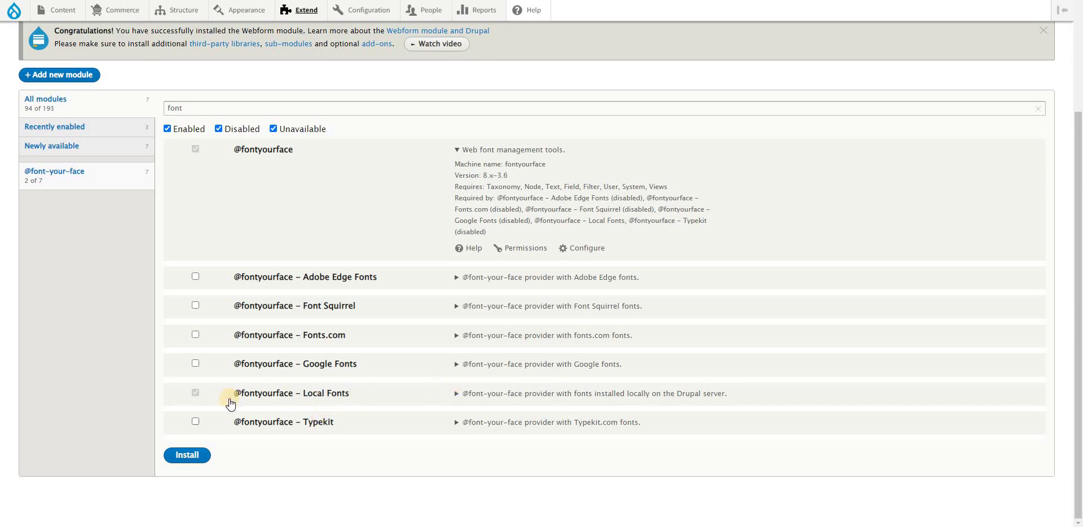
{"action": "left_click_drag", "start_coordinate": [348, 395], "coordinate": [243, 397]}
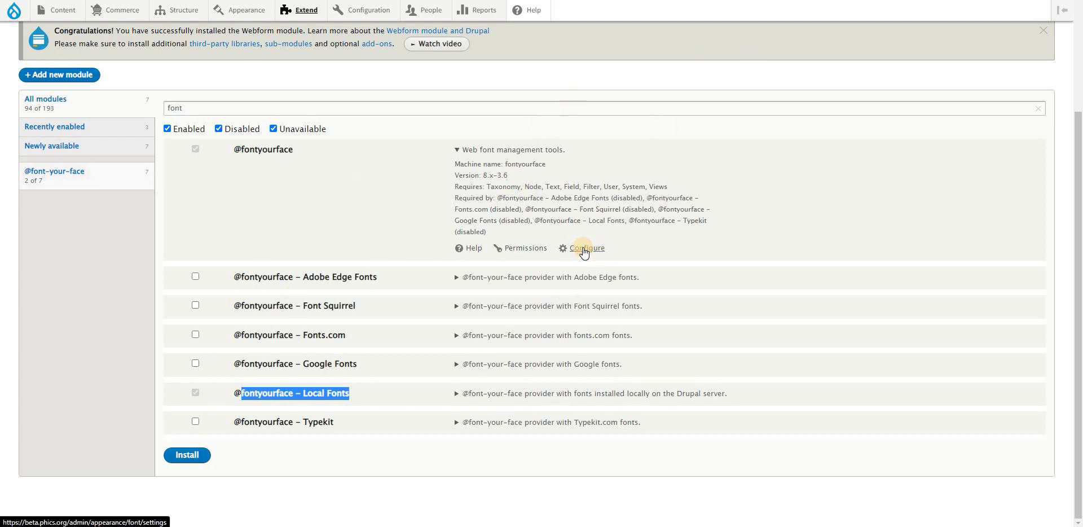
{"action": "left_click", "coordinate": [586, 250]}
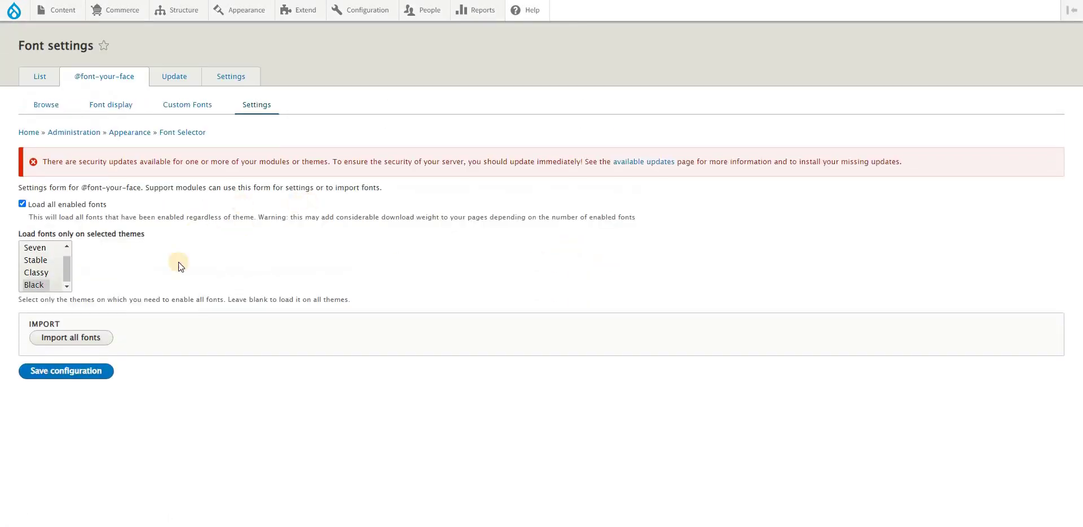
{"action": "left_click_drag", "start_coordinate": [70, 264], "coordinate": [156, 221]}
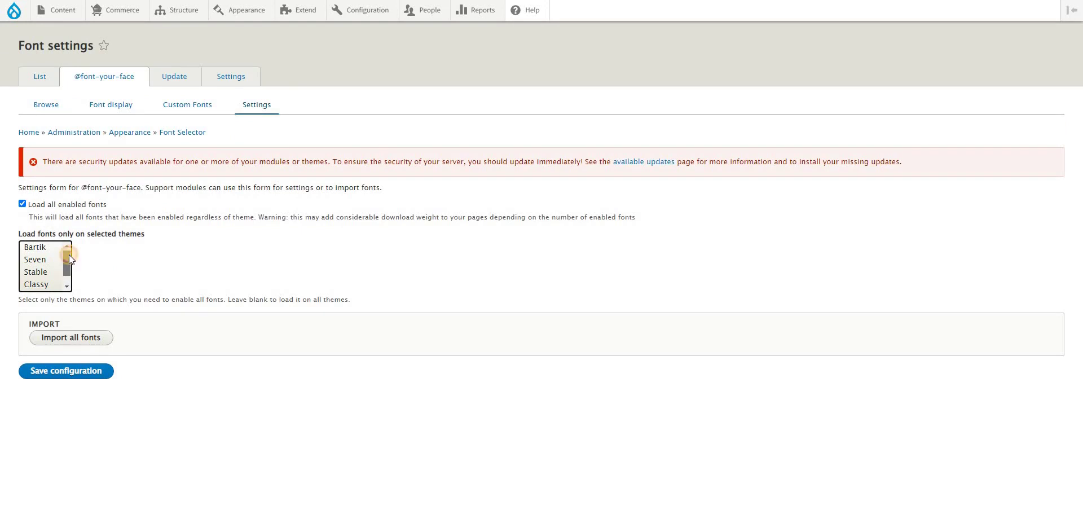
{"action": "left_click_drag", "start_coordinate": [69, 262], "coordinate": [69, 274]}
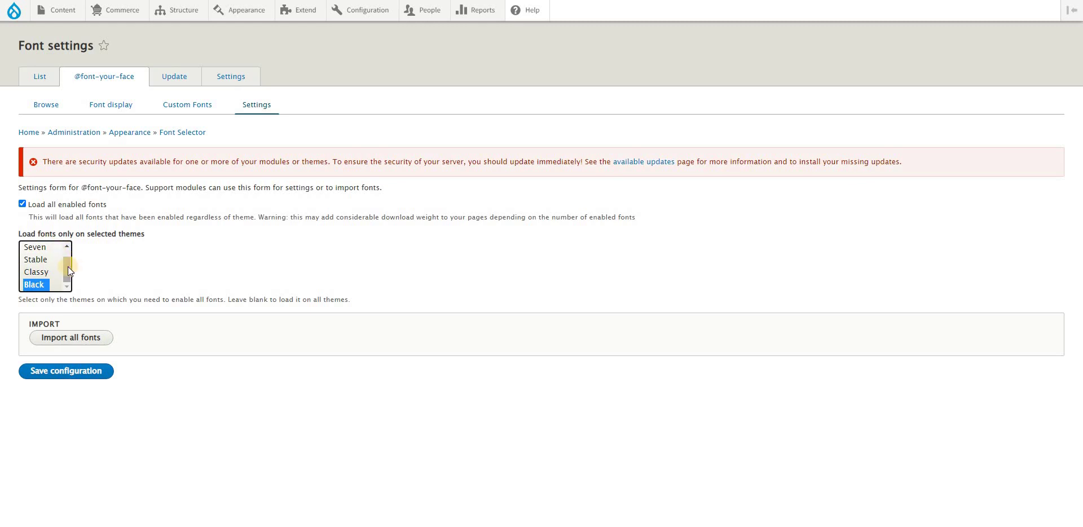
{"action": "scroll", "coordinate": [67, 272], "scroll_direction": "up", "scroll_amount": 1}
{"action": "scroll", "coordinate": [67, 271], "scroll_direction": "down", "scroll_amount": 1}
{"action": "left_click_drag", "start_coordinate": [67, 269], "coordinate": [67, 272]}
Step: Select Black as the theme to load fonts on
{"action": "left_click", "coordinate": [36, 272]}
{"action": "left_click", "coordinate": [42, 285]}
{"action": "mouse_move", "coordinate": [68, 272]}
{"action": "left_mouse_down"}
{"action": "mouse_move", "coordinate": [67, 255]}
{"action": "mouse_move", "coordinate": [67, 275]}
{"action": "left_mouse_up"}
{"action": "scroll", "coordinate": [67, 261], "scroll_direction": "up", "scroll_amount": 1}
{"action": "left_click", "coordinate": [43, 260]}
{"action": "left_click", "coordinate": [38, 272]}
{"action": "scroll", "coordinate": [40, 286], "scroll_direction": "down", "scroll_amount": 1}
{"action": "left_click", "coordinate": [34, 284]}
{"action": "left_click", "coordinate": [39, 285]}
Step: Save the configuration and go to the Custom Fonts list
{"action": "scroll", "coordinate": [65, 270], "scroll_direction": "up", "scroll_amount": 1}
{"action": "scroll", "coordinate": [66, 273], "scroll_direction": "down", "scroll_amount": 1}
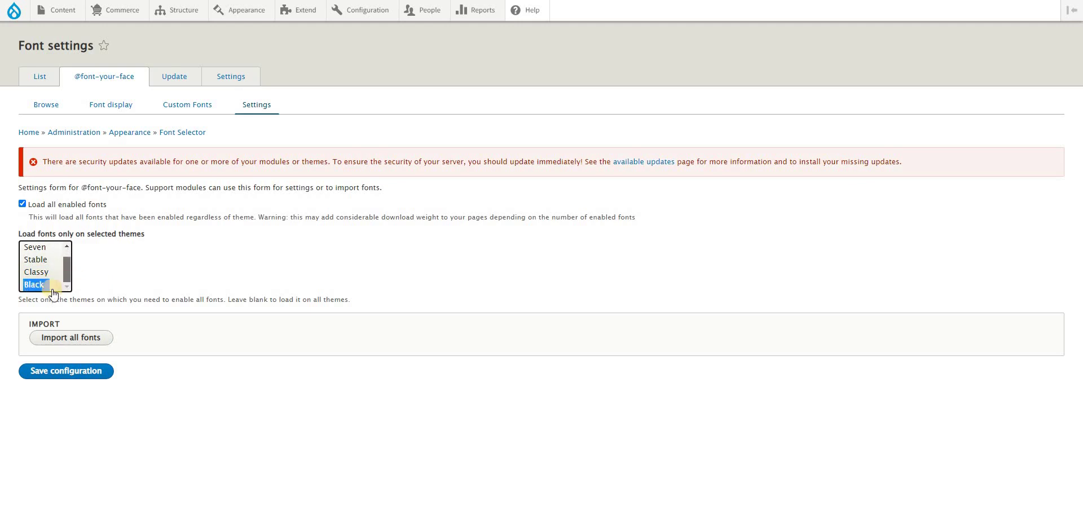
{"action": "left_click", "coordinate": [80, 372]}
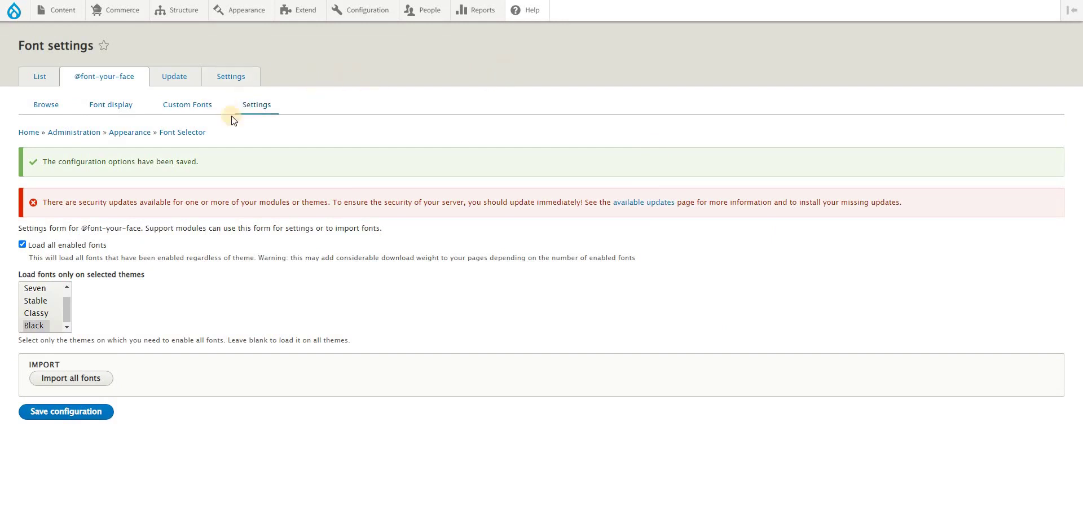
{"action": "left_click", "coordinate": [176, 106]}
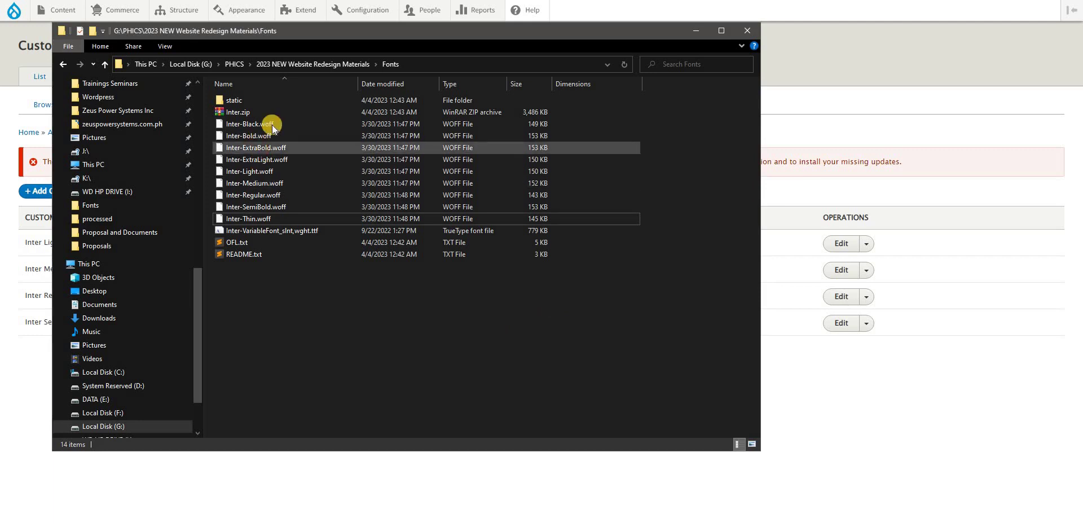
Step: Select the nine Inter .woff files and move the Fonts window right
{"action": "left_click", "coordinate": [271, 122]}
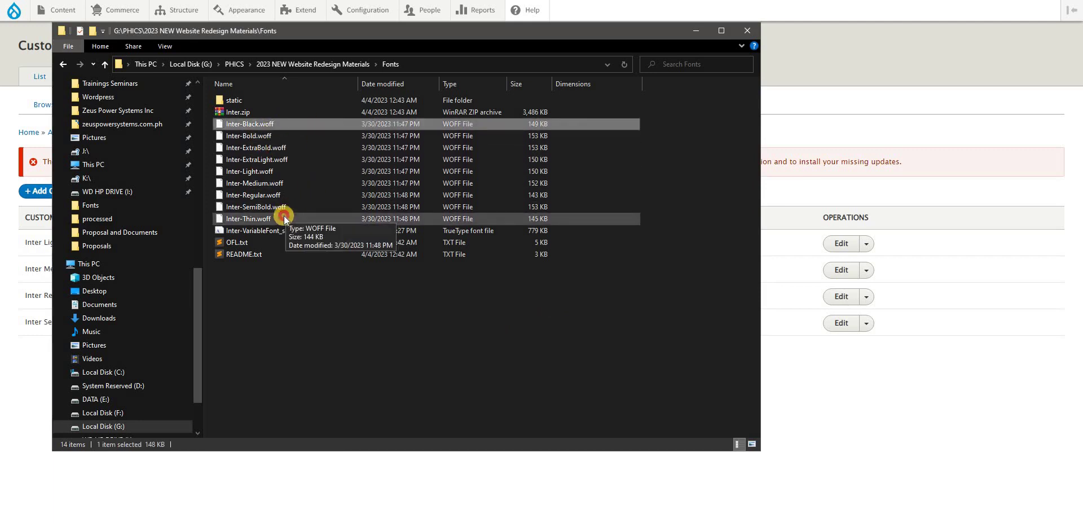
{"action": "left_click", "coordinate": [291, 218], "text": "shift"}
{"action": "left_click_drag", "start_coordinate": [421, 35], "coordinate": [733, 59]}
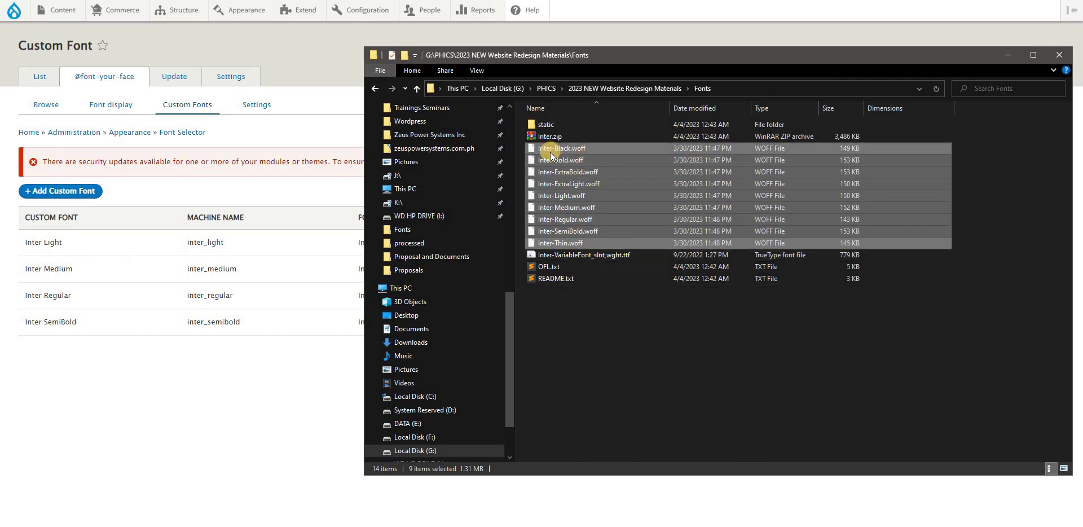
Step: Check the nine Inter .ttf files in 'static', then return to the Fonts folder
{"action": "double_click", "coordinate": [553, 125]}
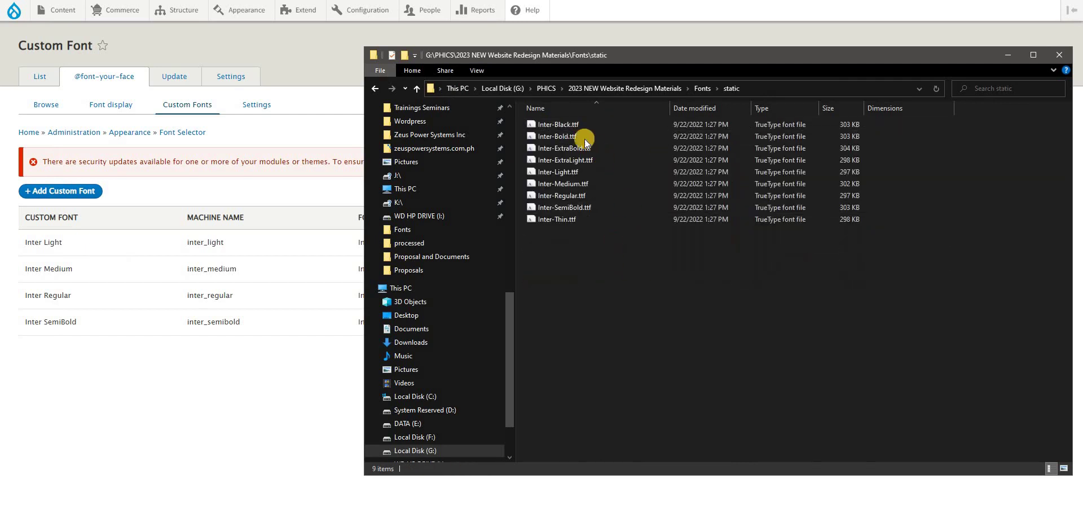
{"action": "left_click", "coordinate": [581, 125]}
{"action": "left_click", "coordinate": [599, 219], "text": "shift"}
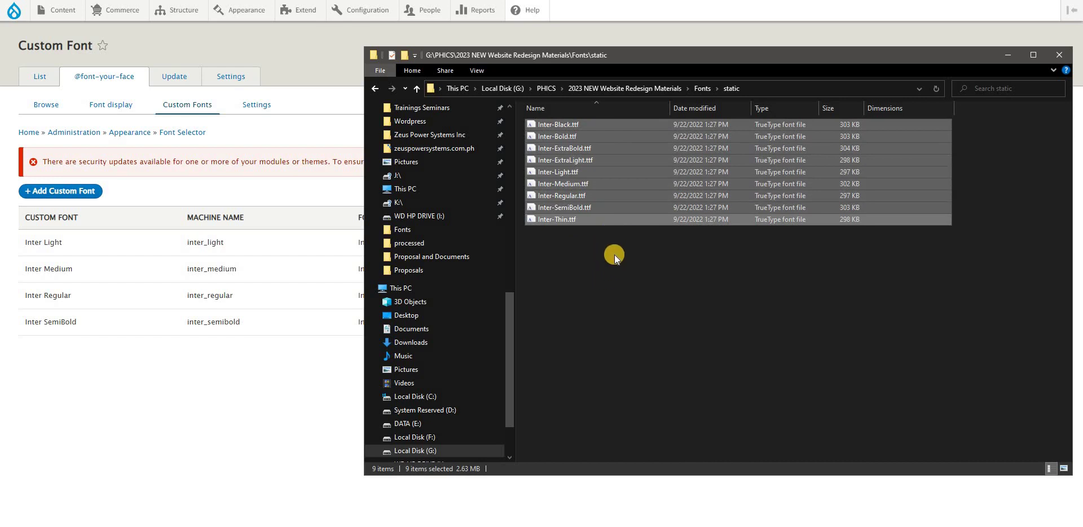
{"action": "left_click", "coordinate": [703, 90]}
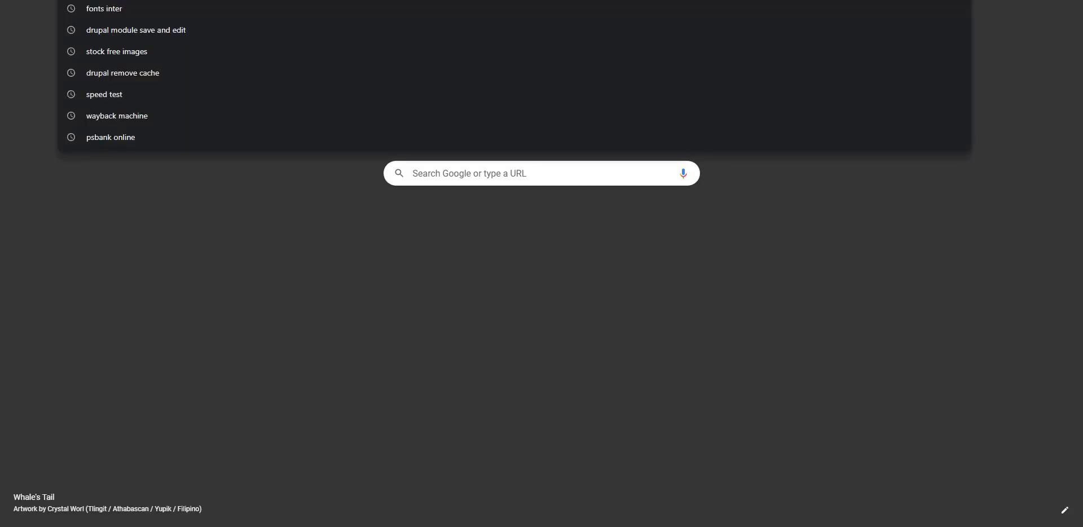
Step: Search Google for 'convert ttf to woff'
{"action": "type", "text": "convert"}
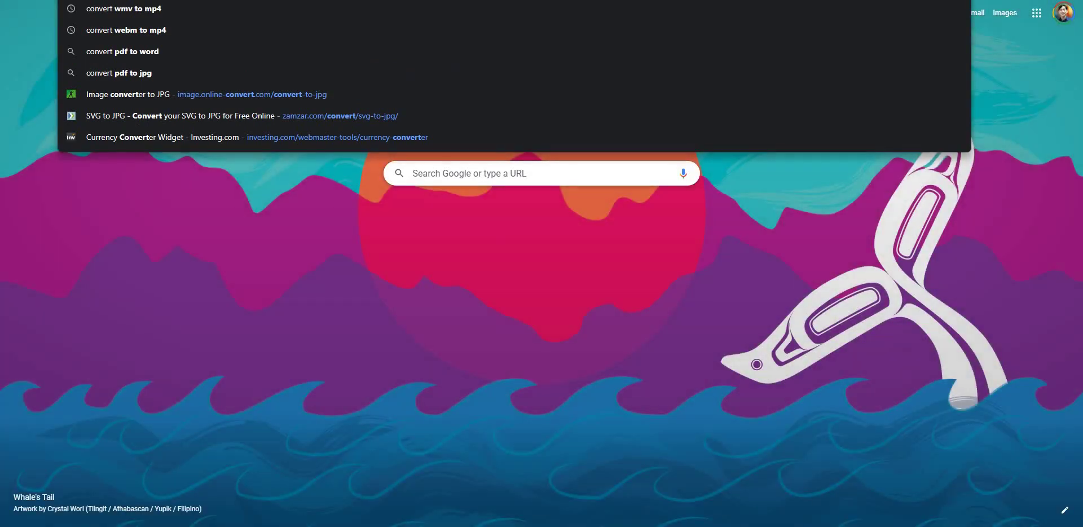
{"action": "type", "text": " tottf to"}
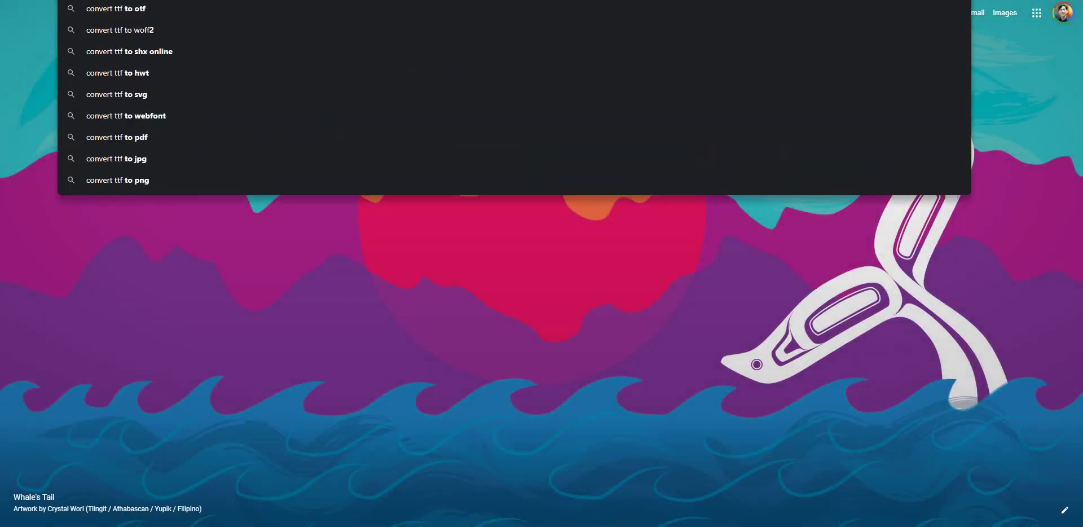
{"action": "key", "text": "Return"}
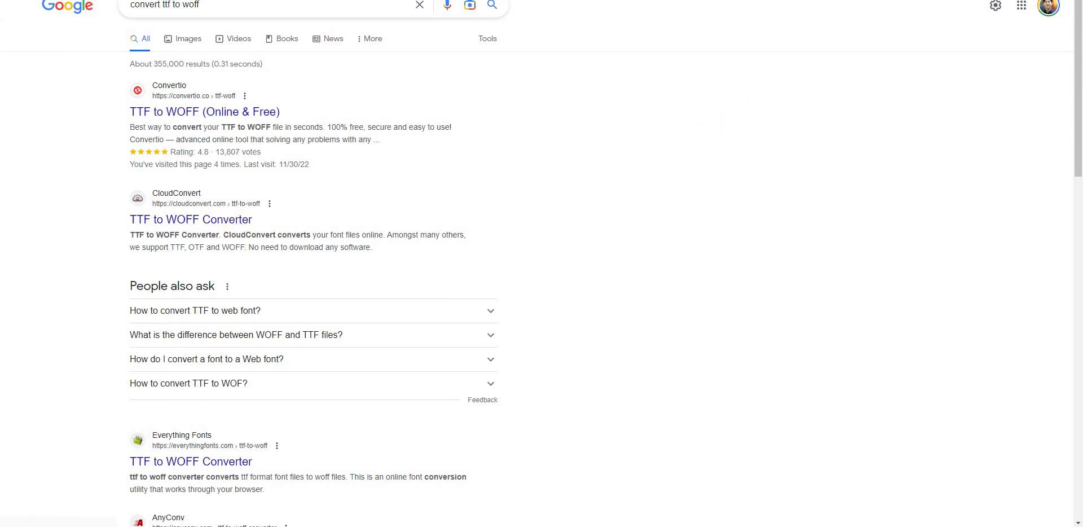
{"action": "mouse_move", "coordinate": [800, 1]}
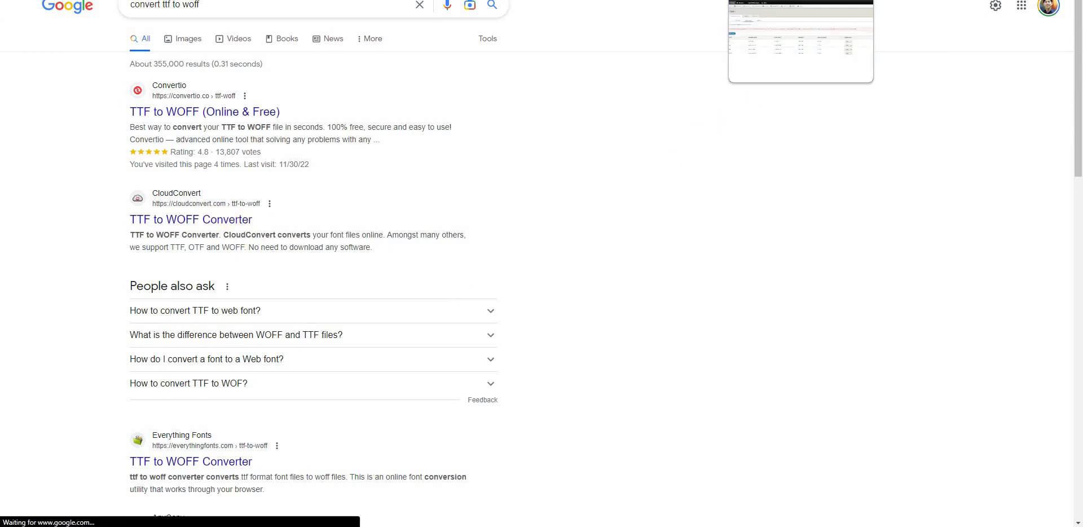
{"action": "left_click", "coordinate": [801, 1]}
Step: Reselect the Inter .woff files, glance at the notes and Google Fonts, then return to Drupal
{"action": "key", "text": "alt+Tab"}
{"action": "left_click", "coordinate": [600, 151]}
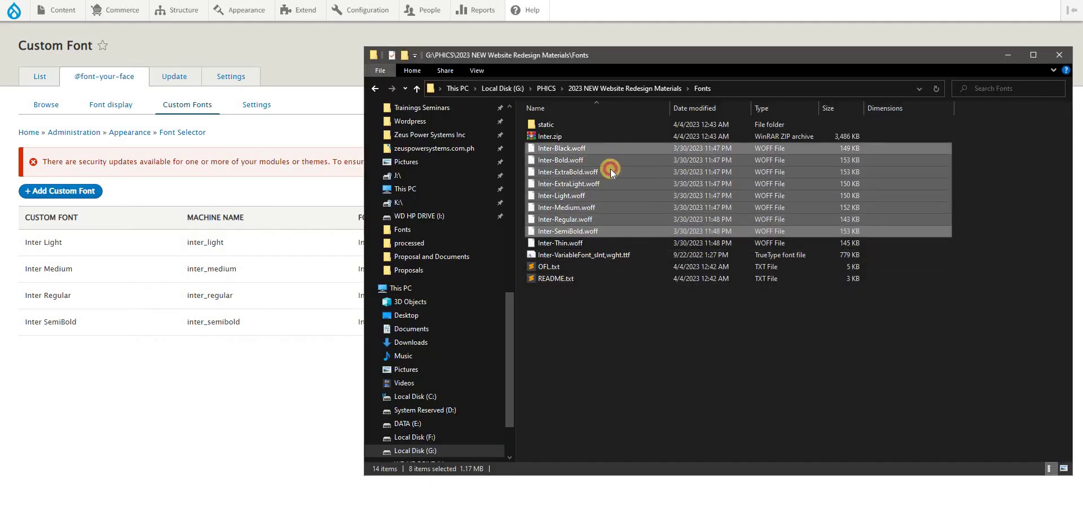
{"action": "left_click", "coordinate": [592, 242], "text": "shift"}
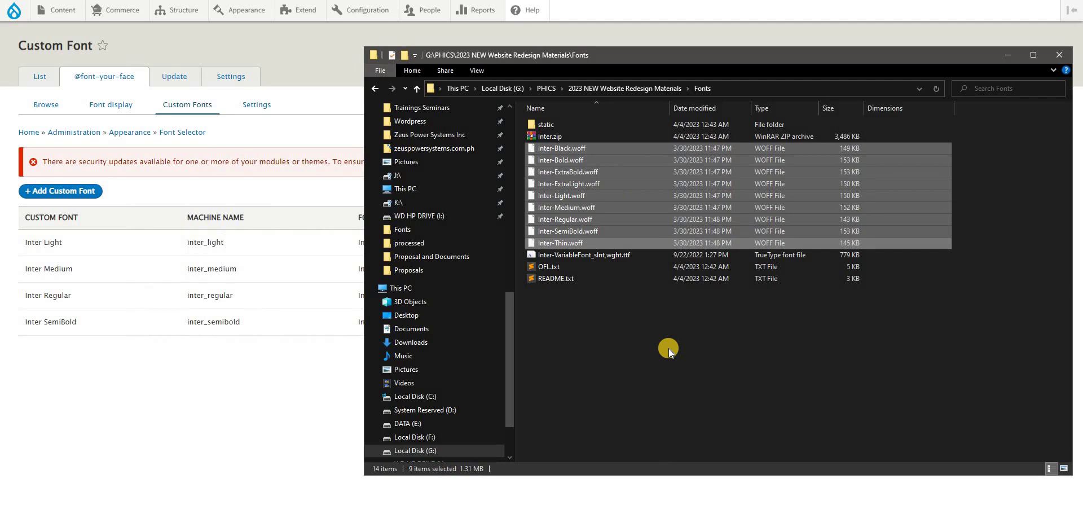
{"action": "key", "text": "alt+Tab"}
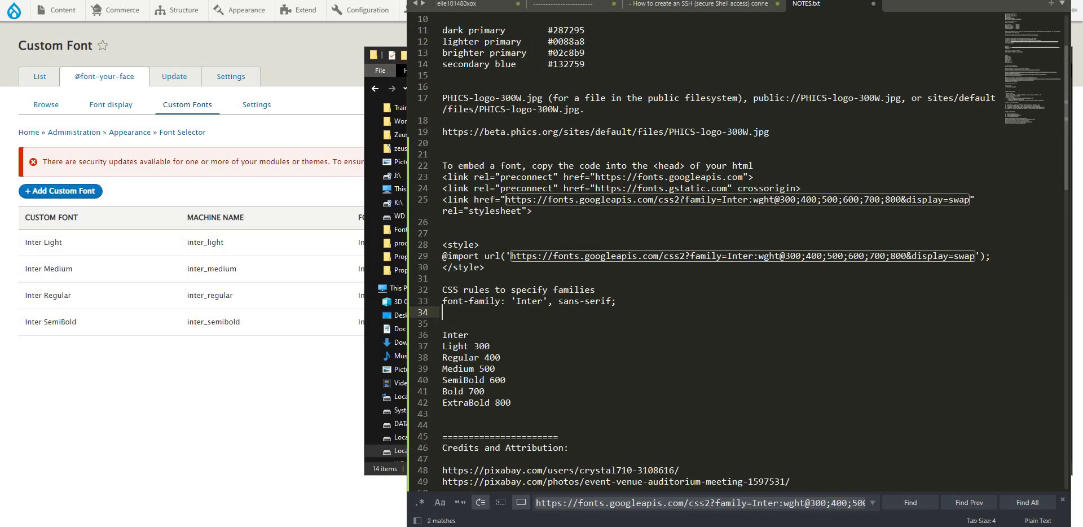
{"action": "key", "text": "alt+Tab"}
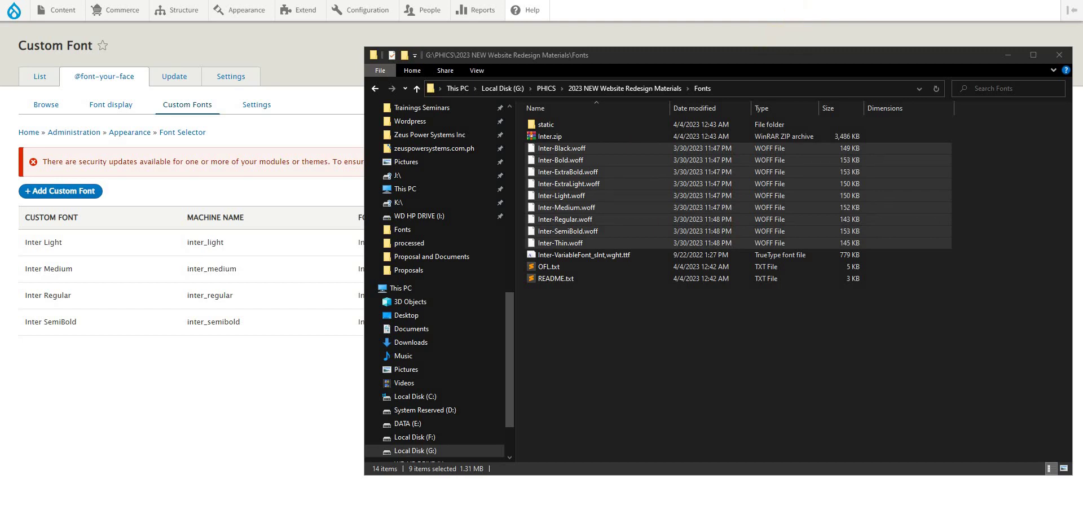
{"action": "key", "text": "alt+Tab"}
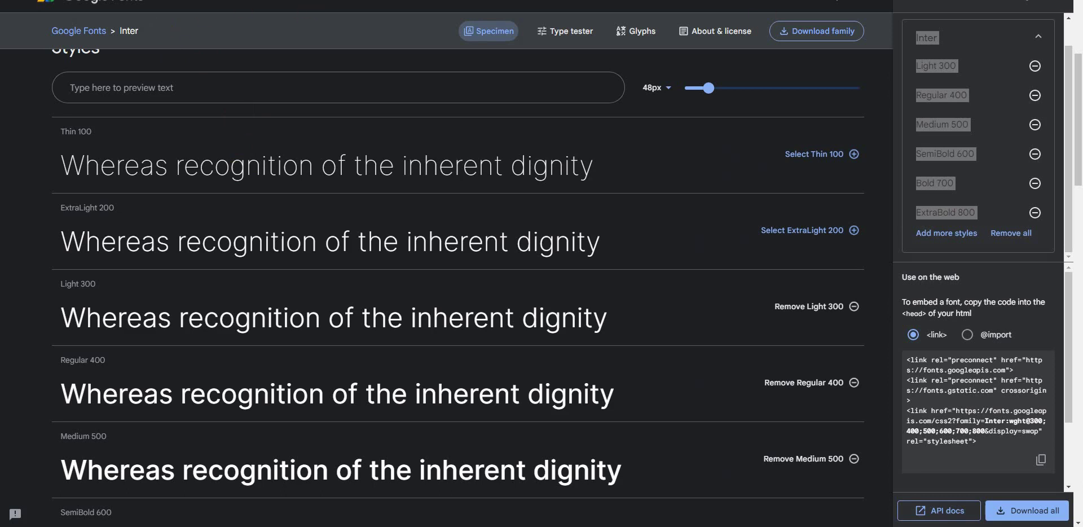
{"action": "key", "text": "alt+Tab"}
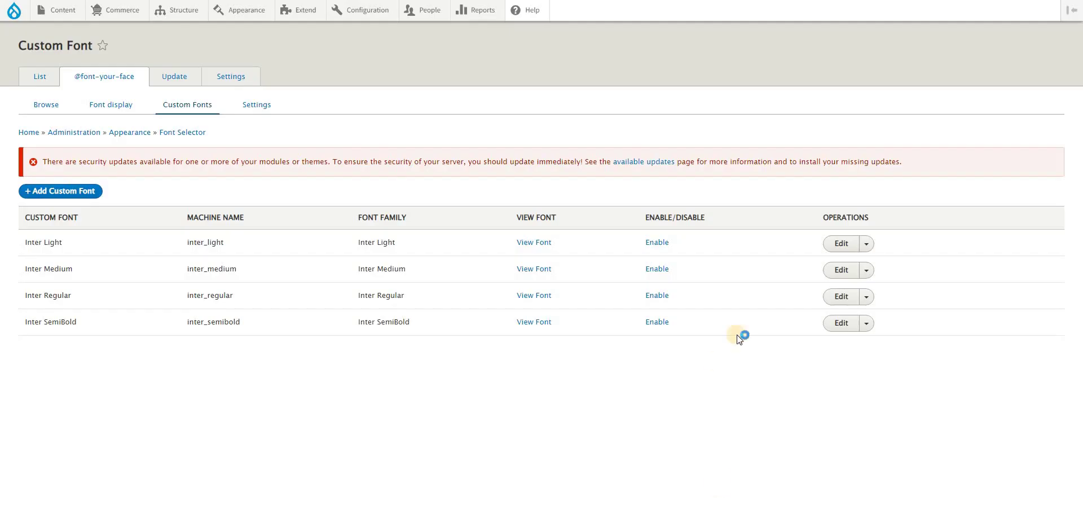
Step: Paste the Inter weight list into Notepad, resize it aside, and add a blank line after Inter
{"action": "key", "text": "alt+Tab"}
{"action": "type", "text": "Light 300 Regular 400 Medium 500 SemiBold 600 Bold 700 ExtraBold 800"}
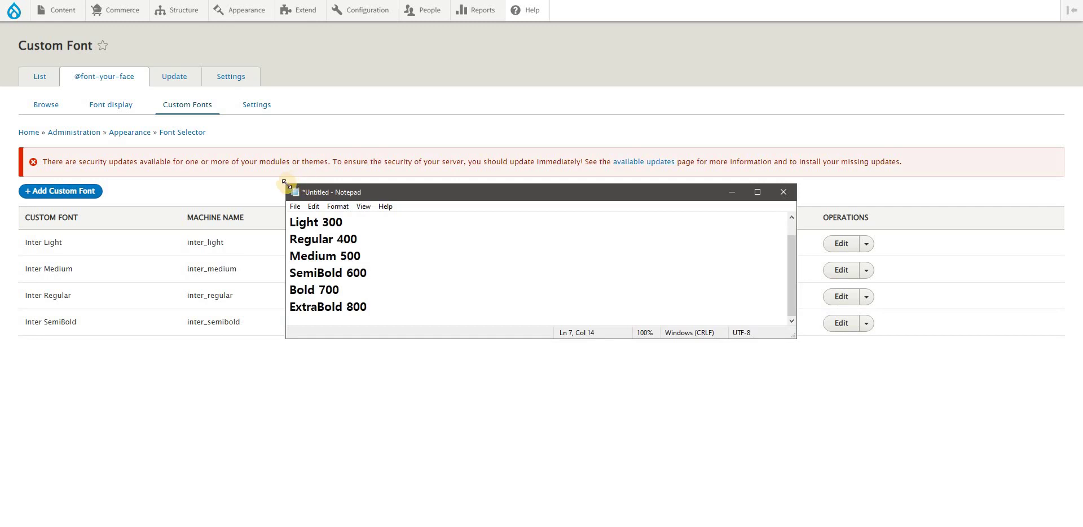
{"action": "left_click_drag", "start_coordinate": [286, 184], "coordinate": [531, 44]}
{"action": "left_click_drag", "start_coordinate": [670, 68], "coordinate": [887, 220]}
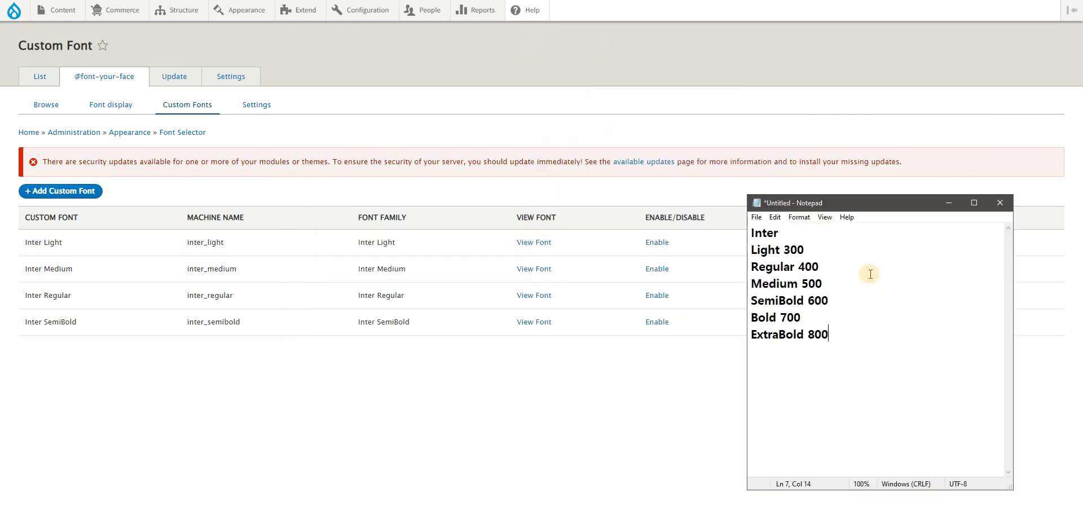
{"action": "left_click", "coordinate": [794, 232]}
{"action": "key", "text": "Return"}
Step: Review the noted weights, from Light 300 through ExtraBold 800
{"action": "double_click", "coordinate": [803, 231]}
{"action": "double_click", "coordinate": [771, 267]}
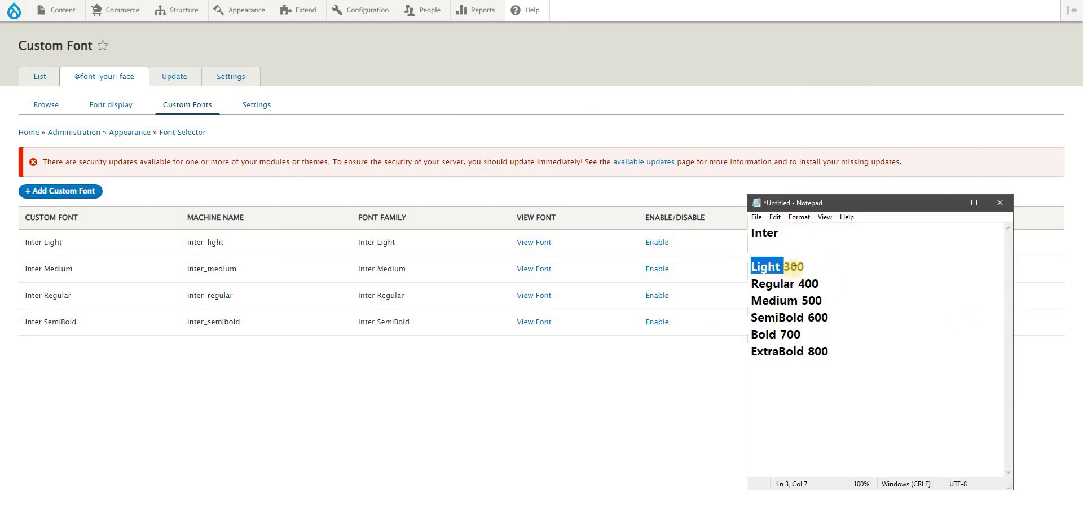
{"action": "left_click_drag", "start_coordinate": [807, 266], "coordinate": [786, 268]}
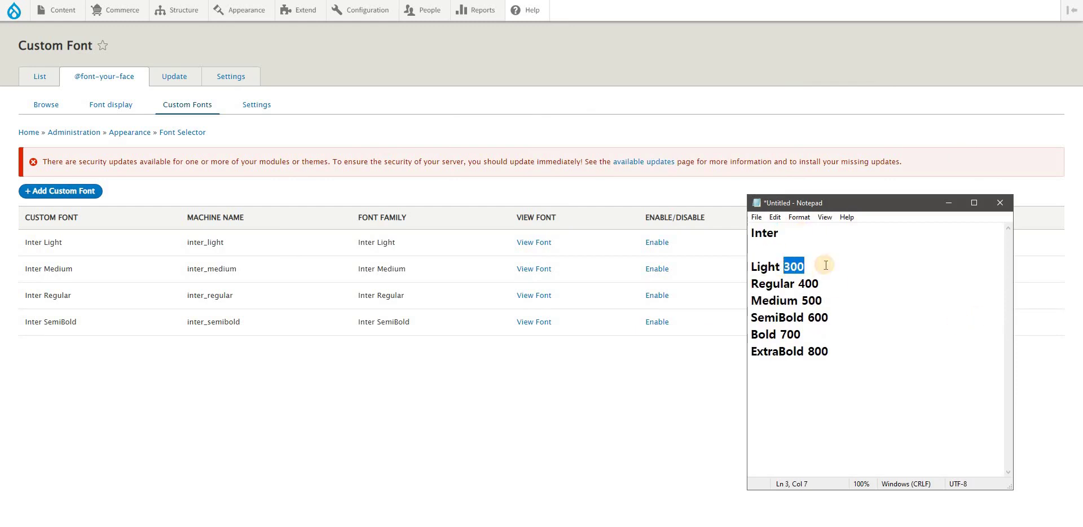
{"action": "double_click", "coordinate": [763, 284]}
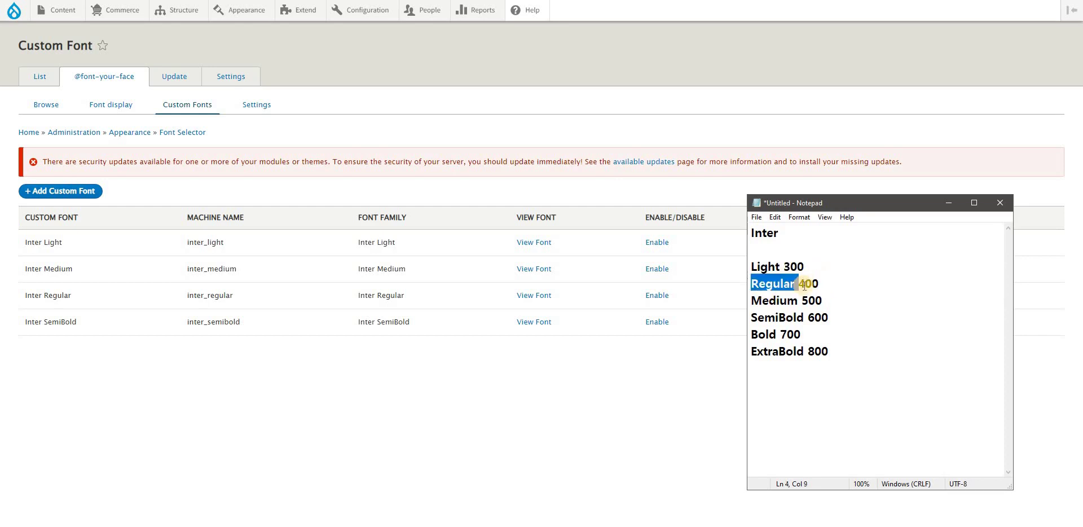
{"action": "left_click", "coordinate": [761, 267]}
{"action": "left_click_drag", "start_coordinate": [752, 284], "coordinate": [811, 285]}
{"action": "left_click", "coordinate": [811, 285]}
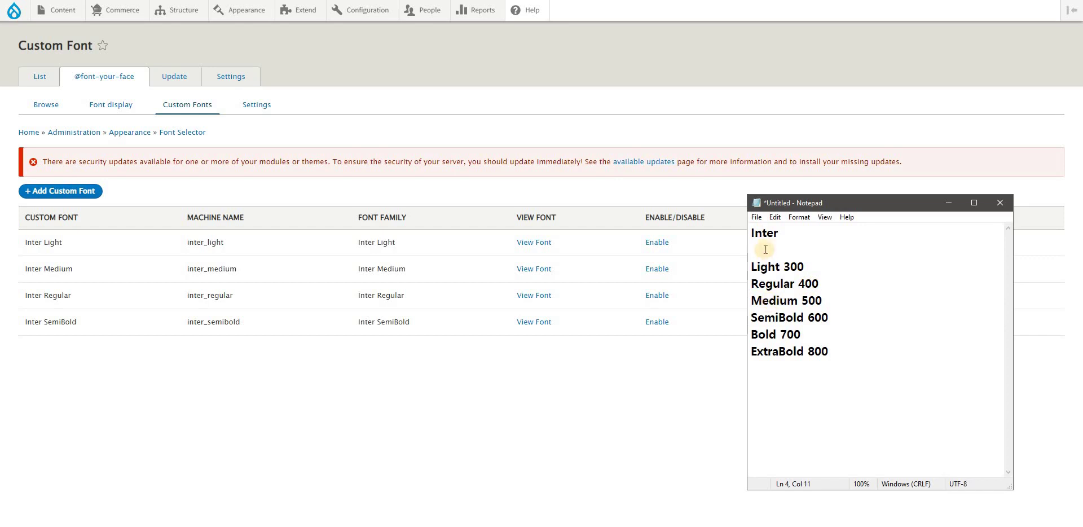
{"action": "double_click", "coordinate": [765, 232]}
{"action": "double_click", "coordinate": [775, 301]}
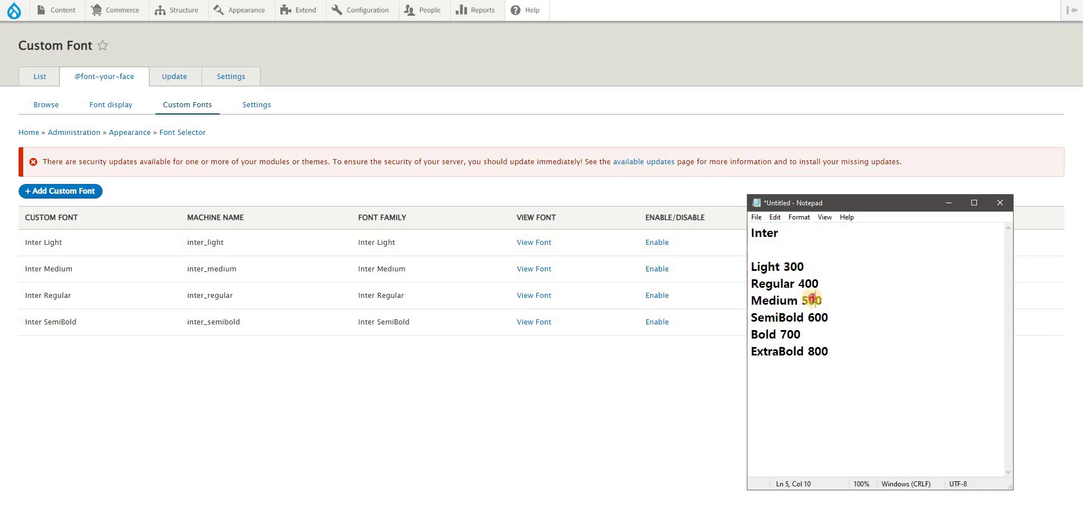
{"action": "double_click", "coordinate": [813, 301]}
{"action": "left_click", "coordinate": [769, 334]}
{"action": "left_click", "coordinate": [813, 353]}
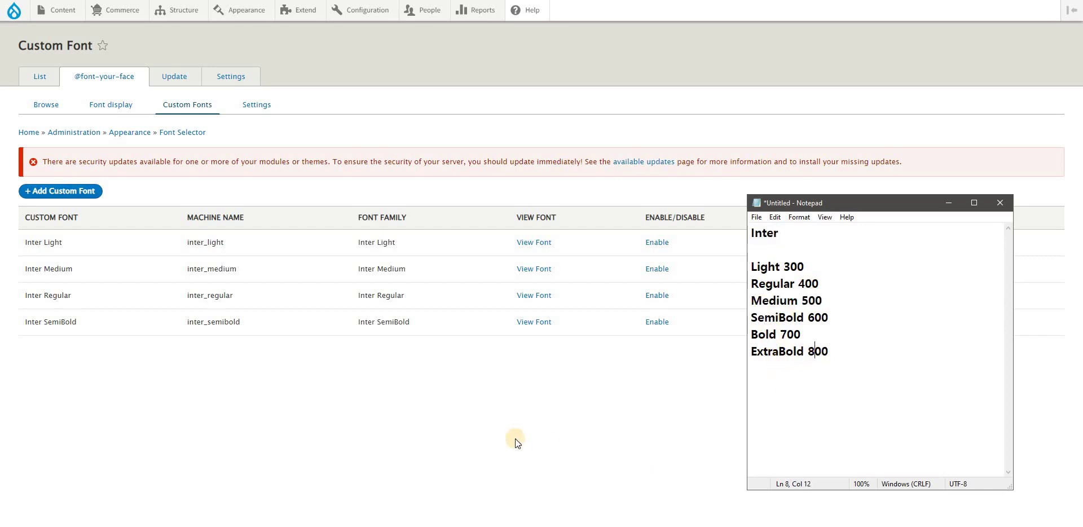
{"action": "left_click", "coordinate": [762, 263]}
{"action": "left_click", "coordinate": [844, 336], "text": "shift"}
{"action": "left_click", "coordinate": [852, 383]}
Step: Compare Drupal's custom fonts table rows with the Light through Medium lines in the note
{"action": "left_click", "coordinate": [184, 196]}
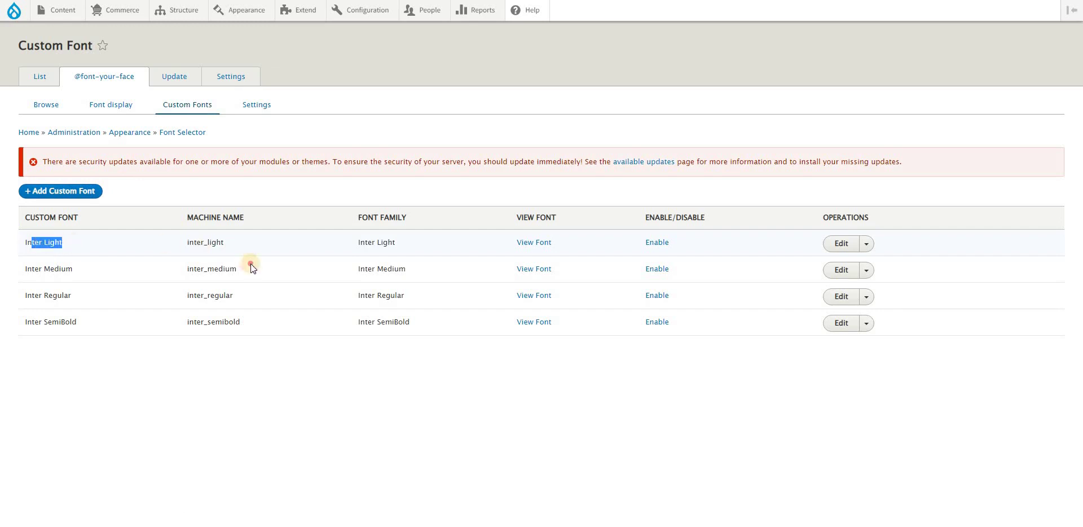
{"action": "left_click_drag", "start_coordinate": [250, 263], "coordinate": [276, 303]}
{"action": "key", "text": "alt+Tab"}
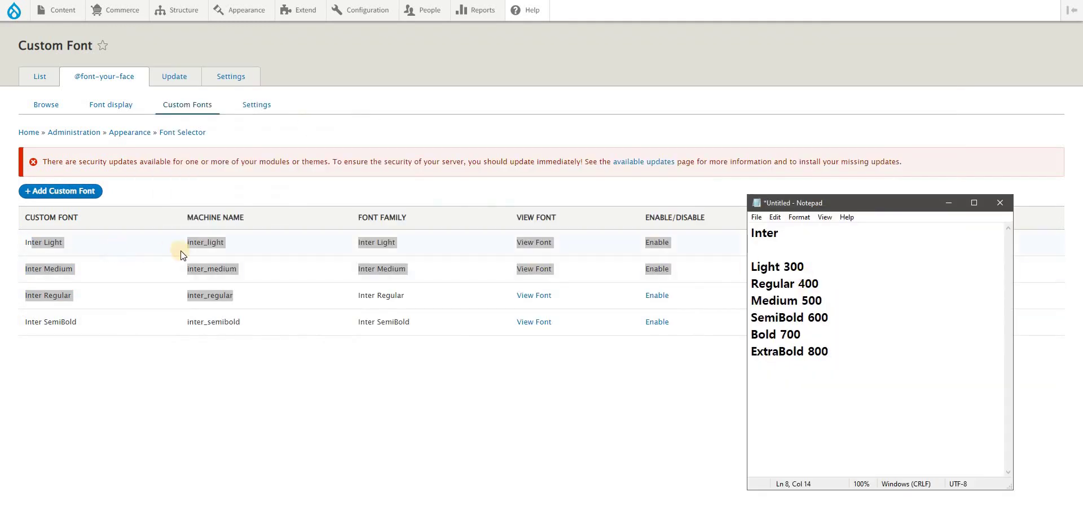
{"action": "left_click_drag", "start_coordinate": [765, 267], "coordinate": [844, 355]}
{"action": "left_click", "coordinate": [758, 335]}
Step: Open Add custom font and review the chosen Inter styles, Light 300 to Bold 700, on Google Fonts
{"action": "left_click", "coordinate": [603, 389]}
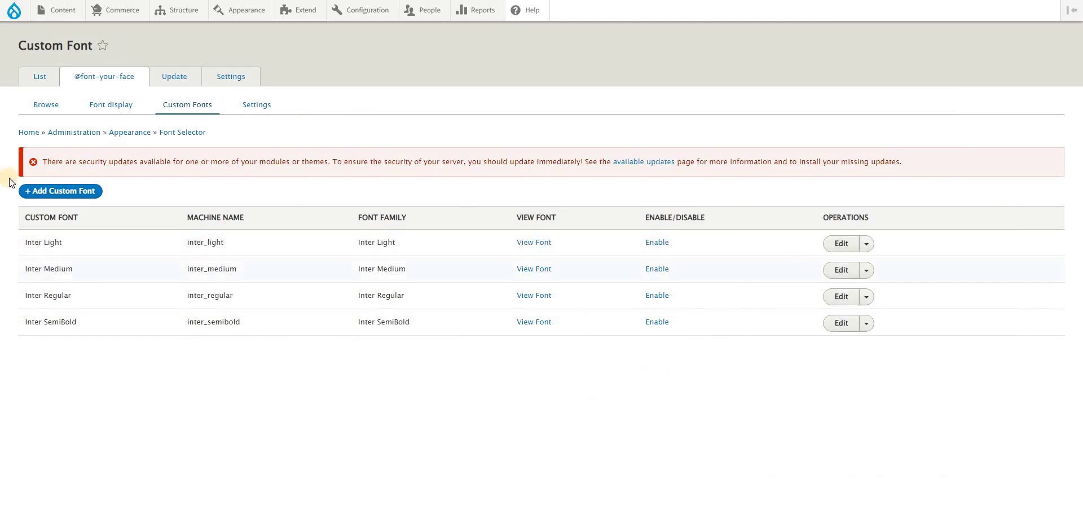
{"action": "left_click", "coordinate": [75, 195]}
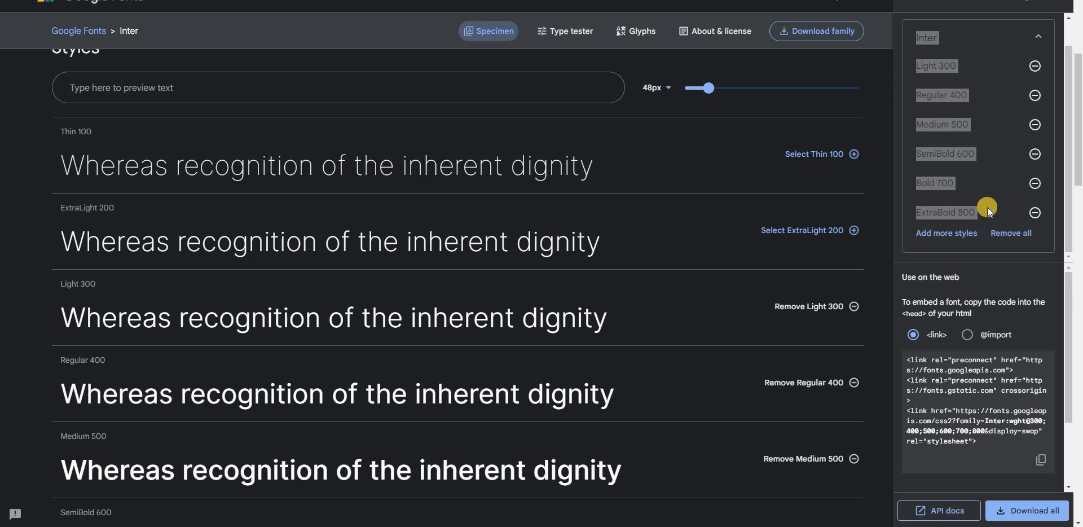
{"action": "left_click", "coordinate": [962, 31]}
{"action": "left_click", "coordinate": [967, 41]}
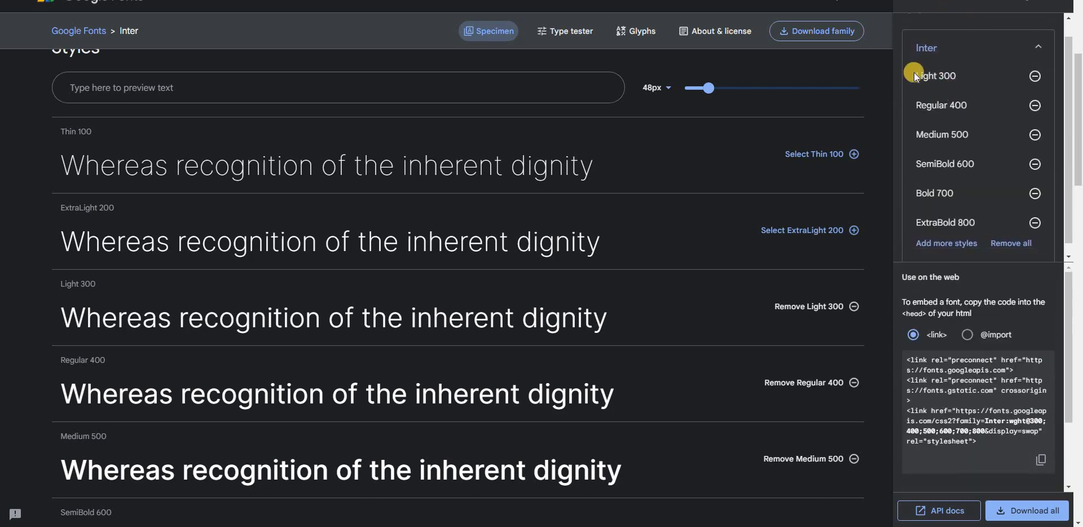
{"action": "left_click_drag", "start_coordinate": [914, 76], "coordinate": [976, 218]}
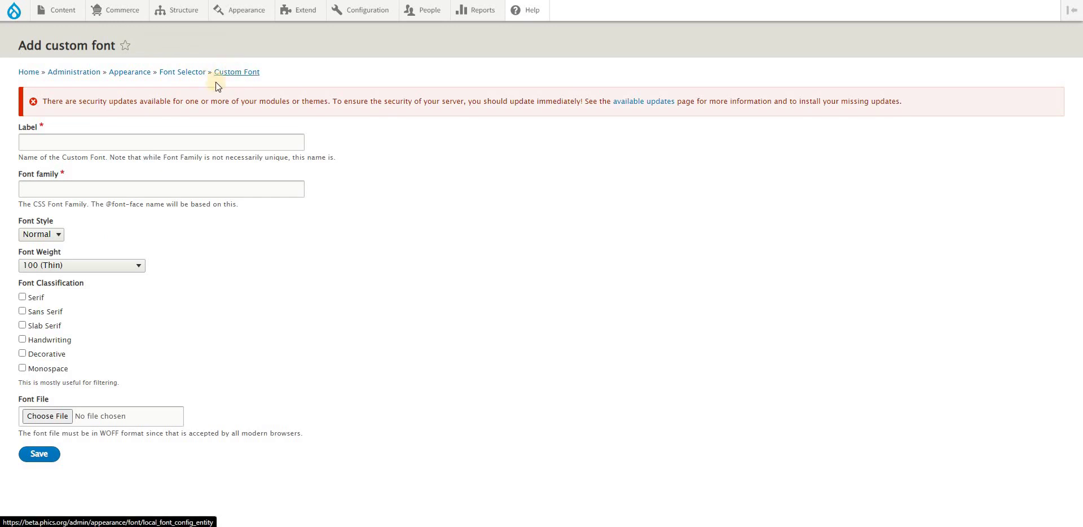
Step: Reopen the Add custom font form and find the Bold 700 line in the weights note
{"action": "left_click", "coordinate": [217, 82]}
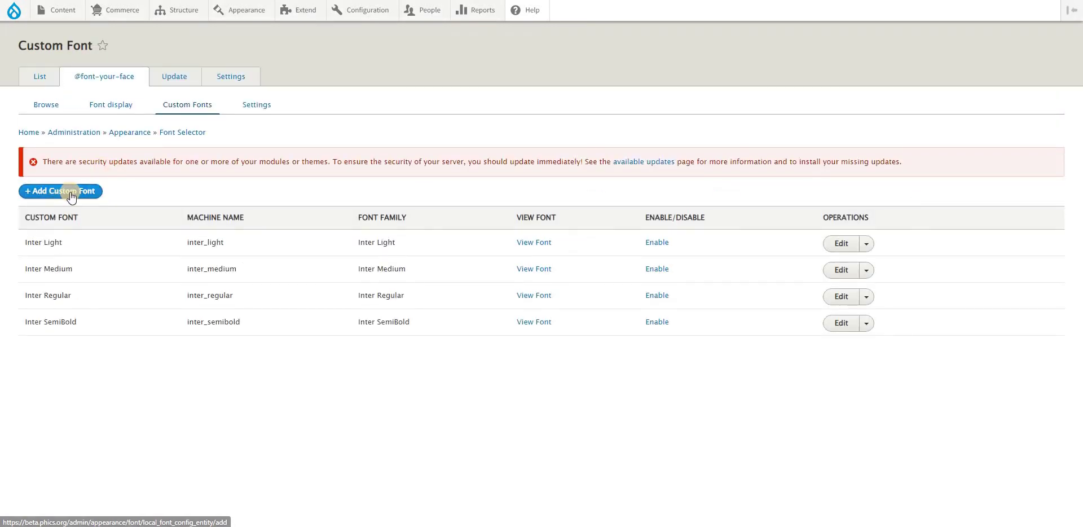
{"action": "left_click", "coordinate": [70, 196]}
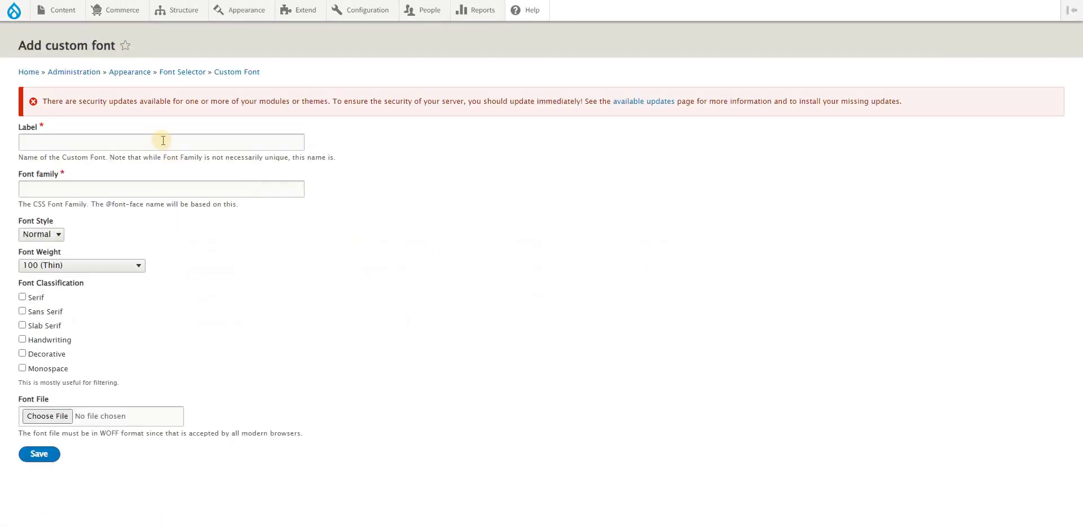
{"action": "left_click", "coordinate": [163, 140]}
{"action": "key", "text": "alt+Tab"}
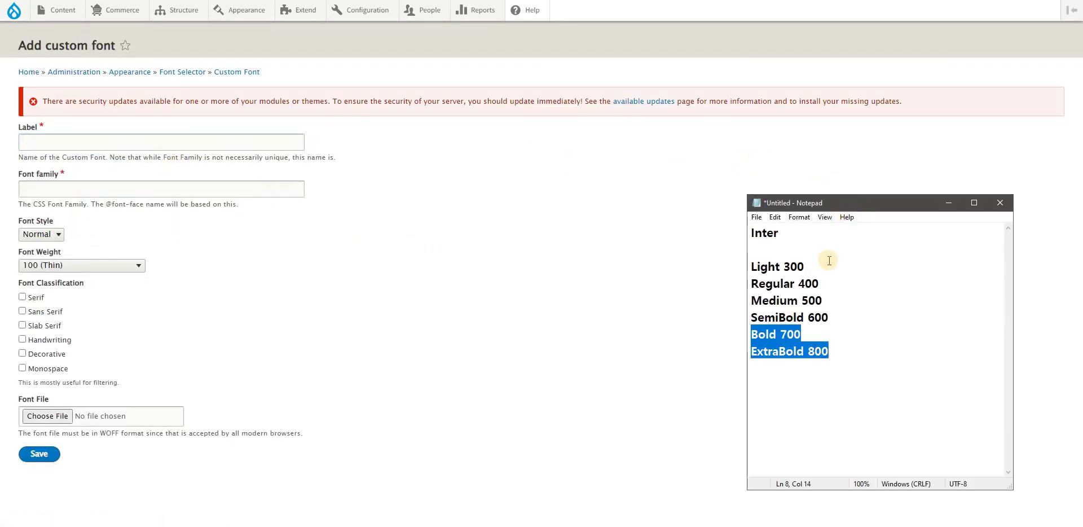
{"action": "left_click", "coordinate": [811, 266]}
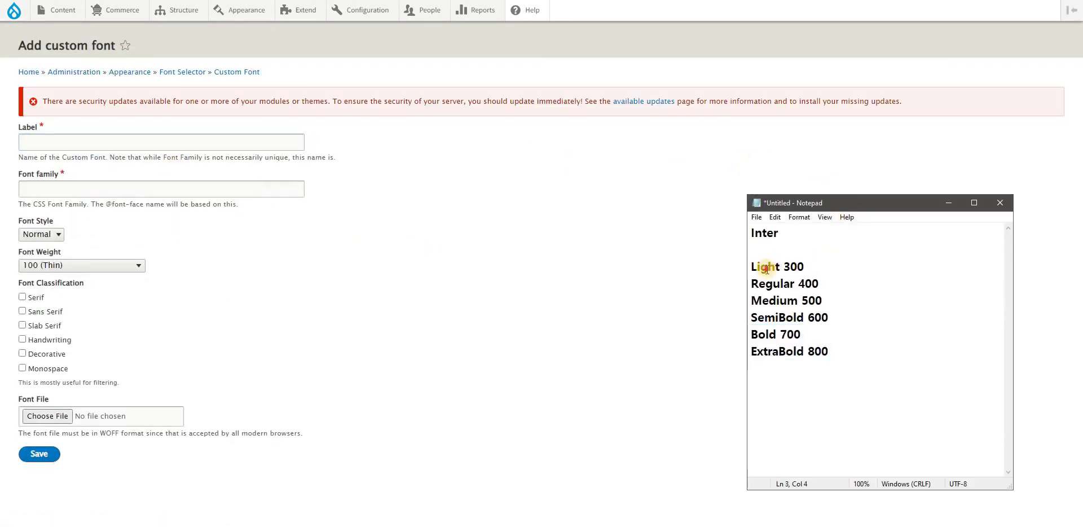
{"action": "double_click", "coordinate": [774, 267]}
{"action": "left_click_drag", "start_coordinate": [816, 334], "coordinate": [744, 334]}
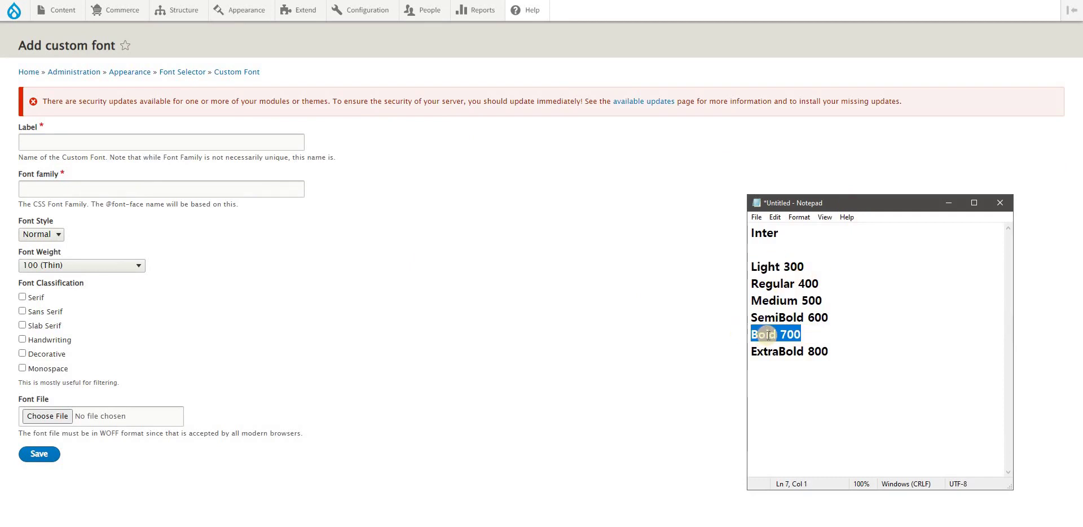
{"action": "left_click_drag", "start_coordinate": [752, 335], "coordinate": [802, 334]}
Step: Enter 'Inter Bold' as the font label
{"action": "left_click", "coordinate": [64, 139]}
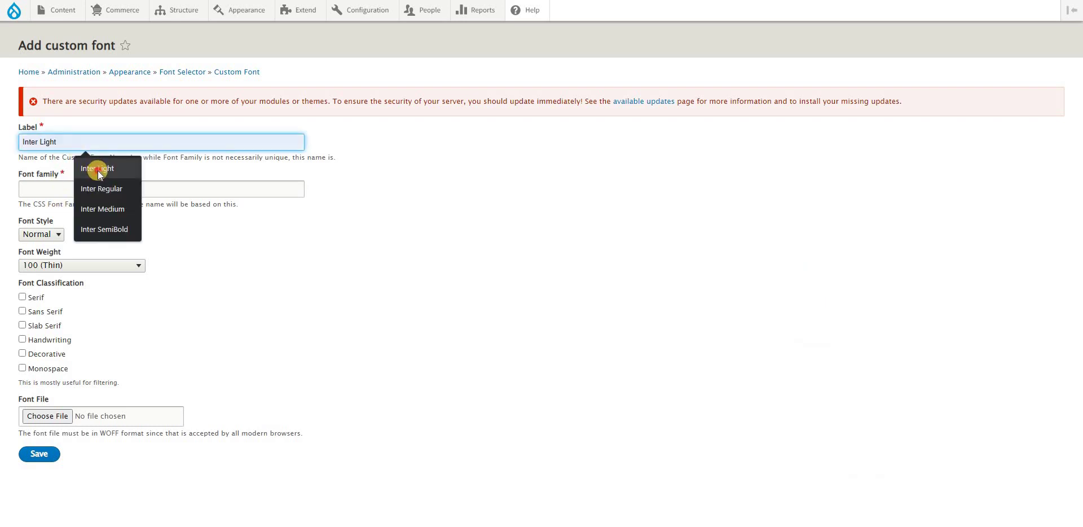
{"action": "left_click", "coordinate": [94, 165]}
{"action": "double_click", "coordinate": [50, 142]}
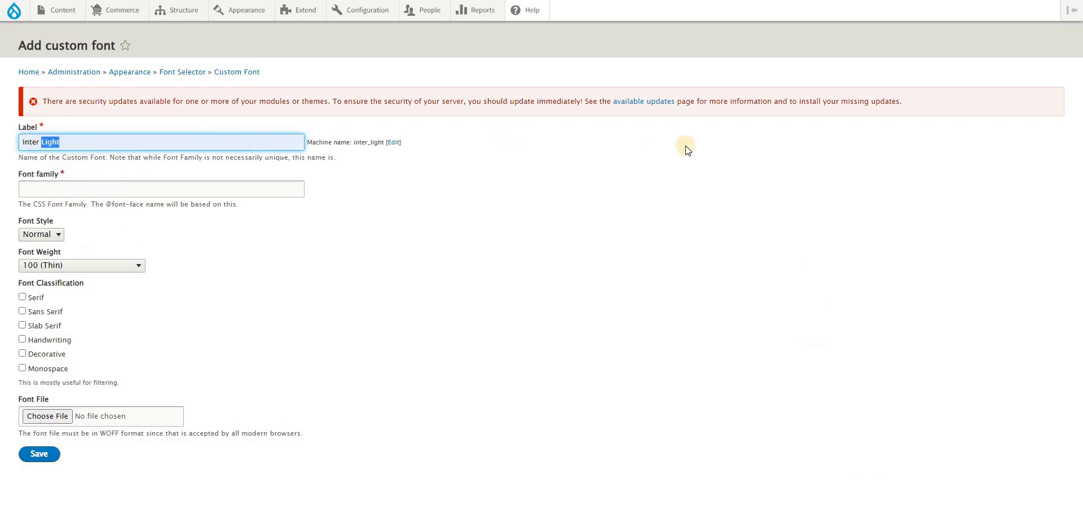
{"action": "key", "text": "alt+Tab"}
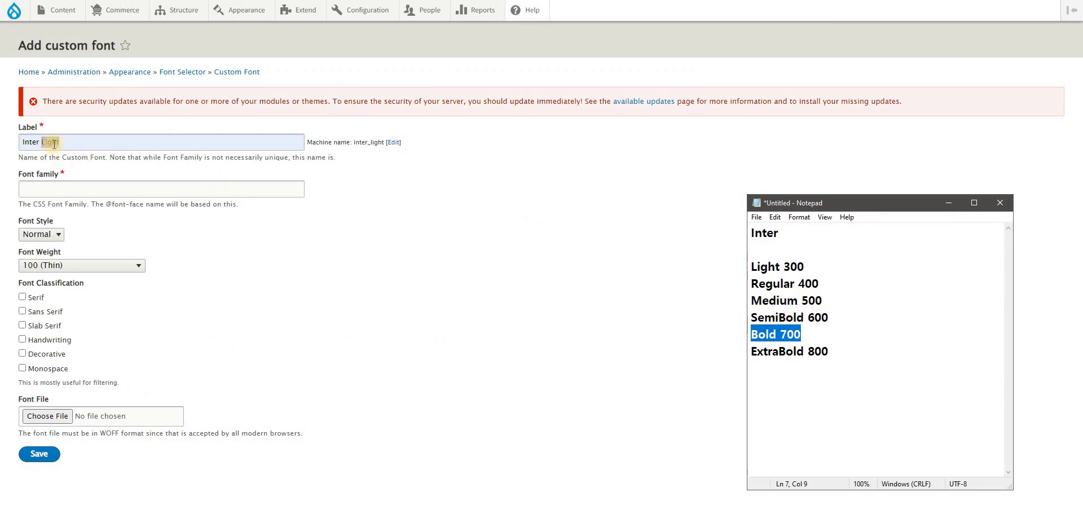
{"action": "key", "text": "alt+Tab"}
{"action": "type", "text": "Bold"}
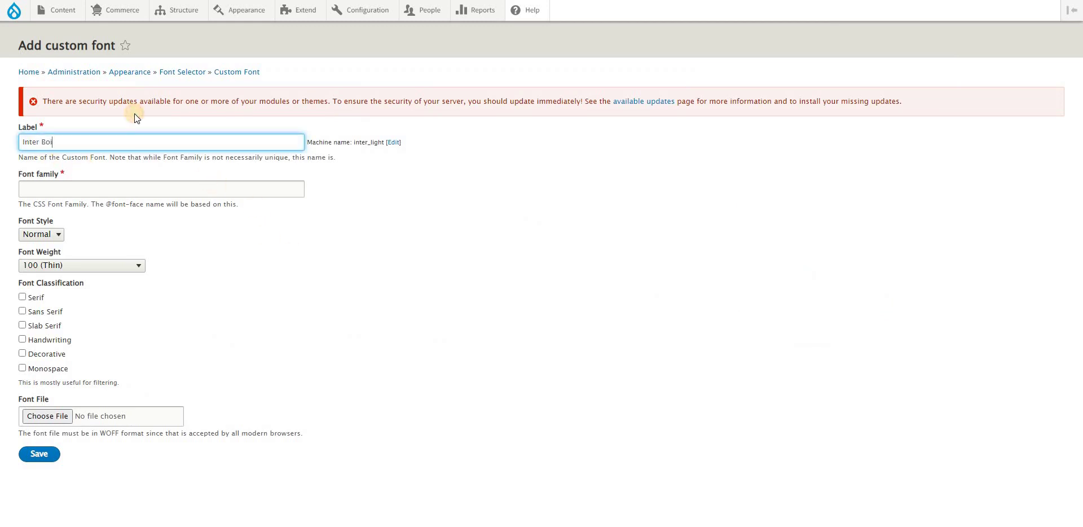
Step: Copy 'Inter Bold' into the Font family field
{"action": "left_click", "coordinate": [82, 188]}
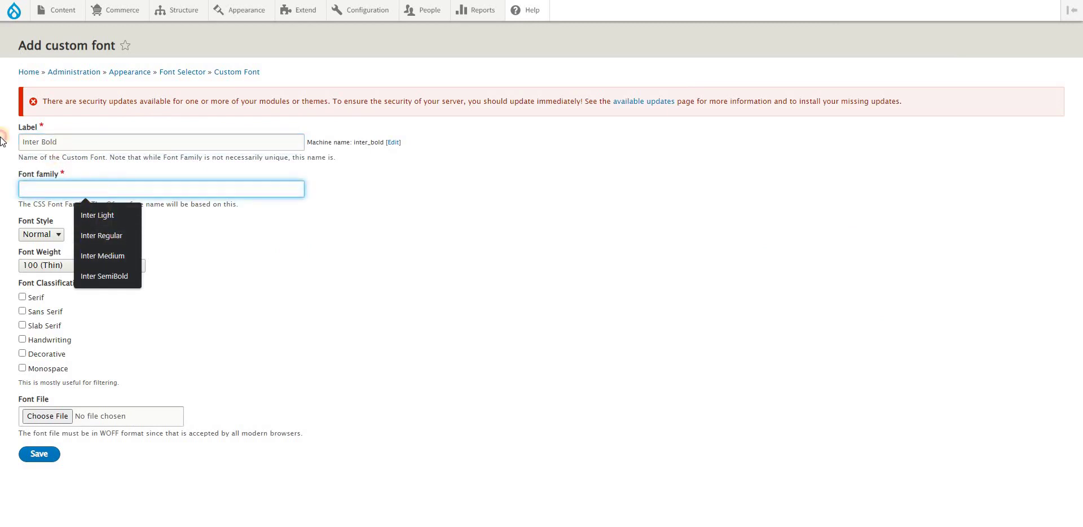
{"action": "triple_click", "coordinate": [25, 141]}
{"action": "key", "text": "ctrl+c"}
{"action": "left_click", "coordinate": [84, 188]}
{"action": "key", "text": "ctrl+v"}
{"action": "left_click", "coordinate": [465, 201]}
Step: Keep Font Style Normal and set Font Weight to 700 (Bold)
{"action": "left_click", "coordinate": [59, 238]}
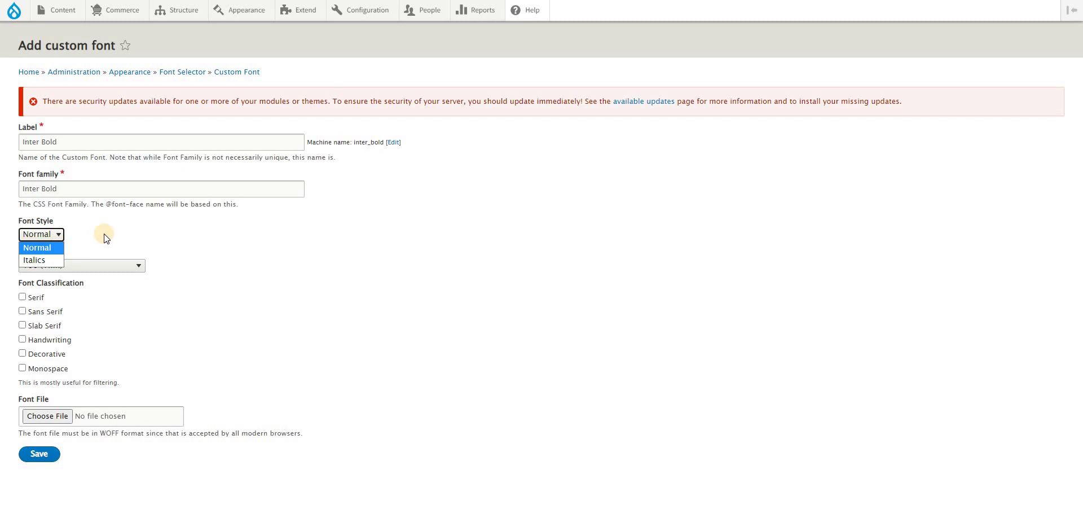
{"action": "key", "text": "ctrl+plus"}
{"action": "key", "text": "ctrl+plus"}
{"action": "scroll", "coordinate": [157, 316], "scroll_direction": "down", "scroll_amount": 2}
{"action": "left_click", "coordinate": [163, 240]}
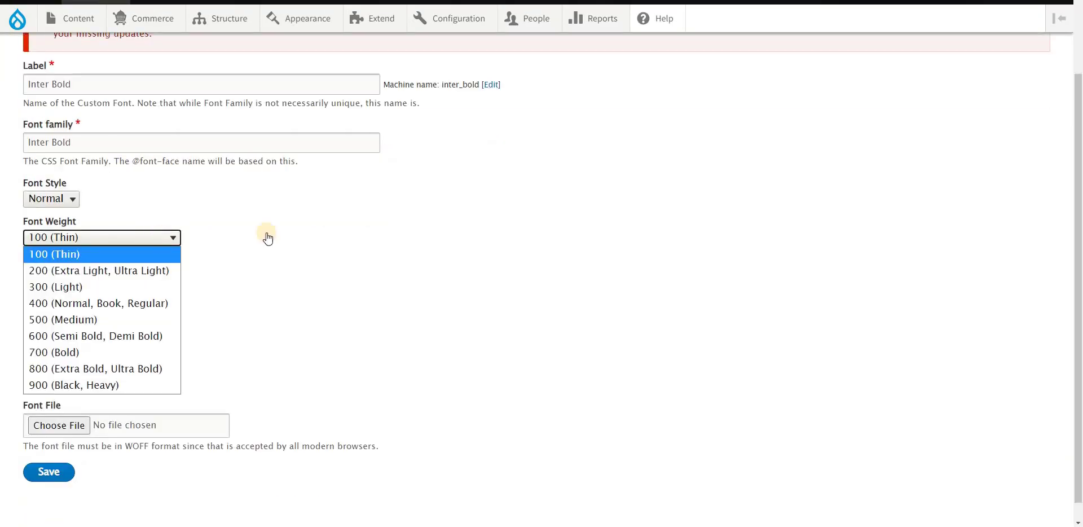
{"action": "key", "text": "alt+Tab"}
{"action": "left_click", "coordinate": [793, 337]}
{"action": "left_click_drag", "start_coordinate": [786, 335], "coordinate": [802, 333]}
{"action": "left_click", "coordinate": [95, 240]}
{"action": "left_click", "coordinate": [84, 350]}
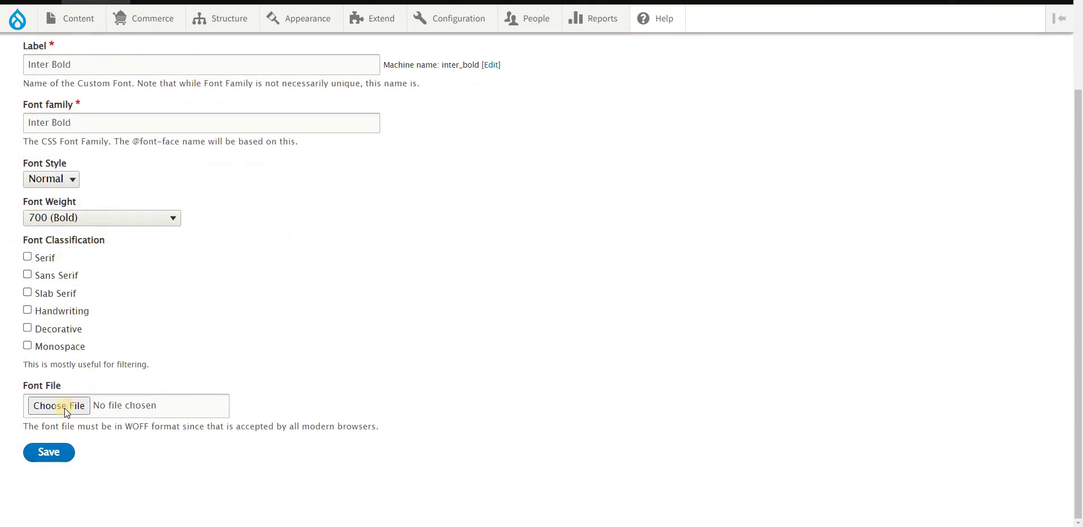
Step: Attach Inter-Bold.woff as the Inter Bold font file
{"action": "left_click", "coordinate": [67, 407]}
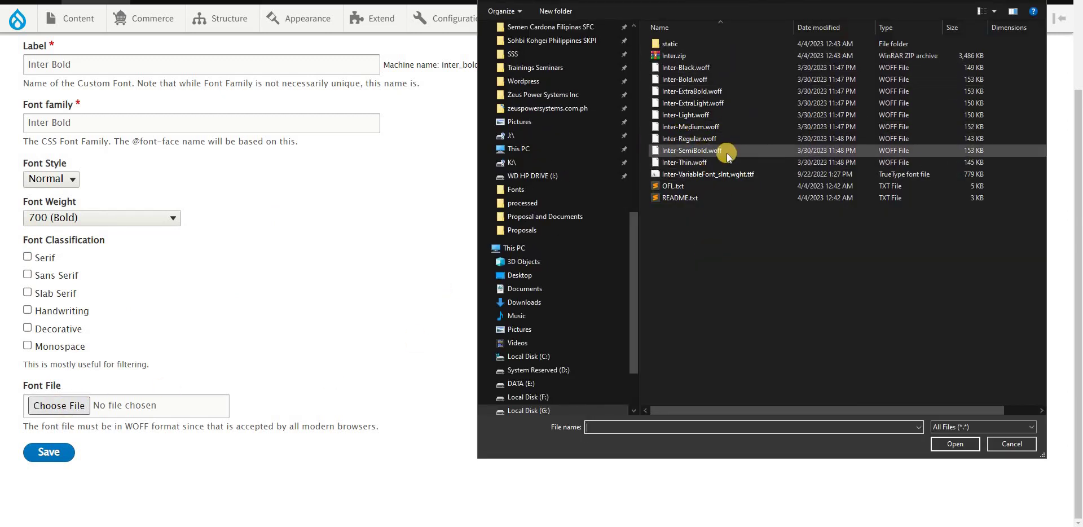
{"action": "key", "text": "alt+Tab"}
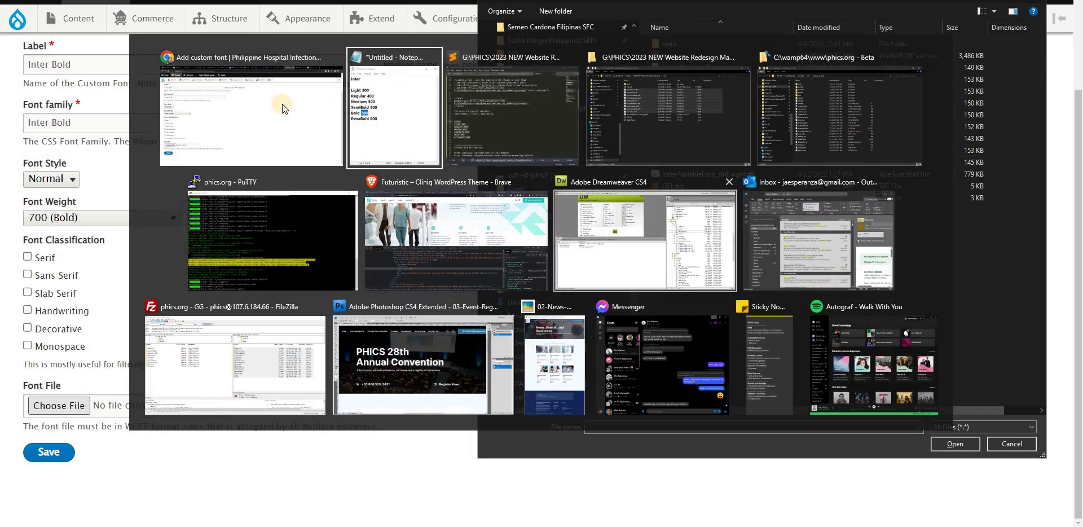
{"action": "left_click", "coordinate": [280, 104]}
{"action": "double_click", "coordinate": [784, 334]}
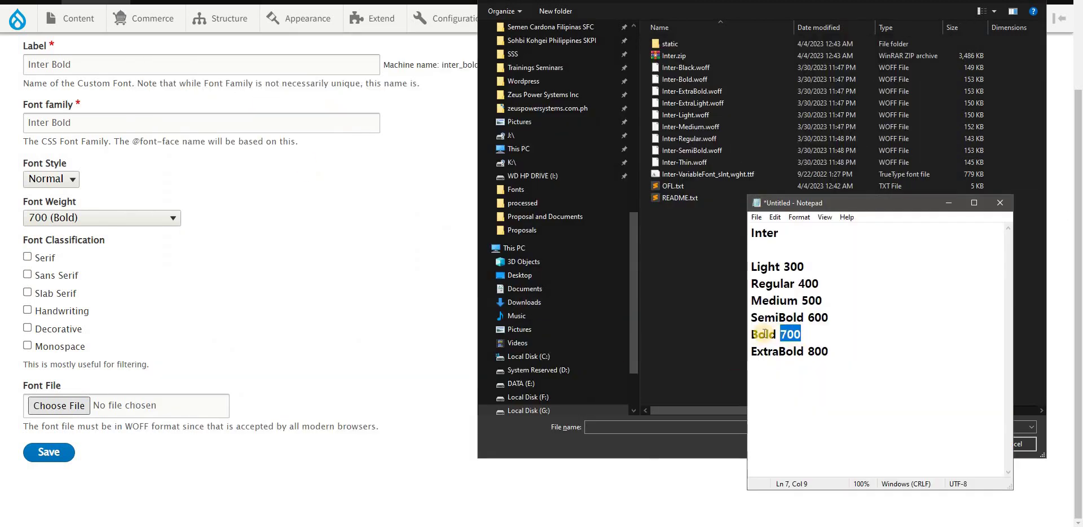
{"action": "left_click", "coordinate": [686, 79]}
{"action": "double_click", "coordinate": [710, 80]}
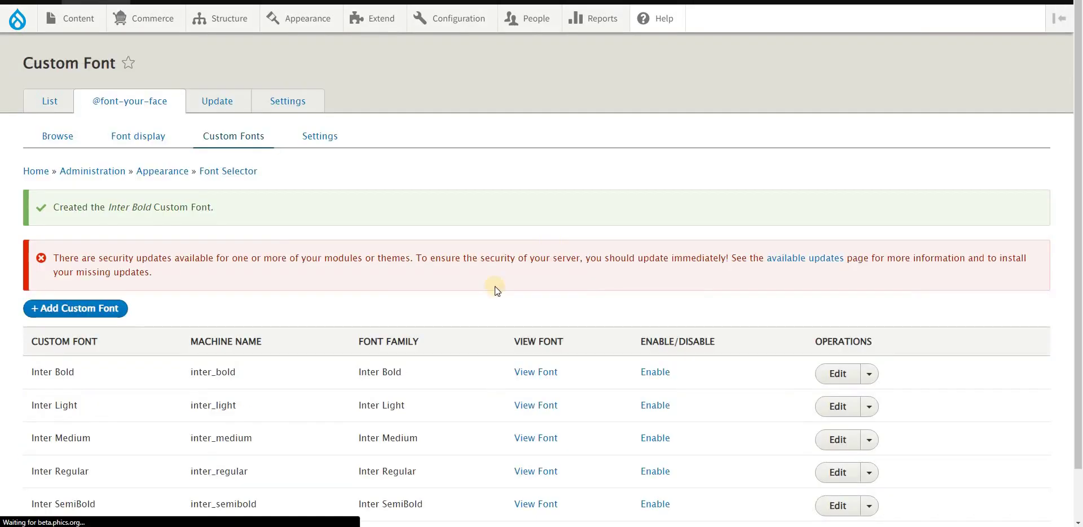
Step: Start a new custom font and change its label to Inter ExtraBold
{"action": "scroll", "coordinate": [394, 282], "scroll_direction": "down", "scroll_amount": 1}
{"action": "left_click", "coordinate": [72, 250]}
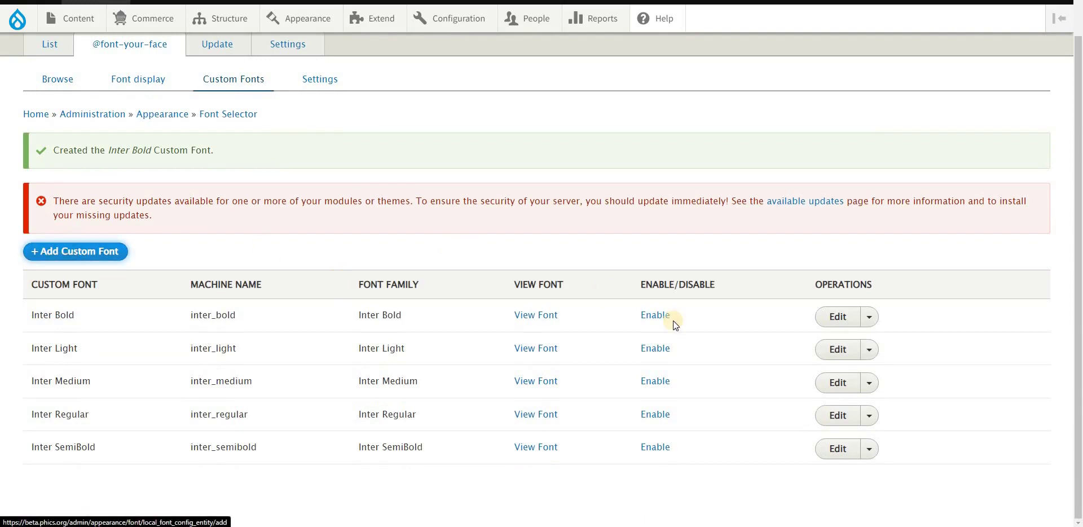
{"action": "left_click", "coordinate": [261, 198]}
{"action": "left_click", "coordinate": [251, 198]}
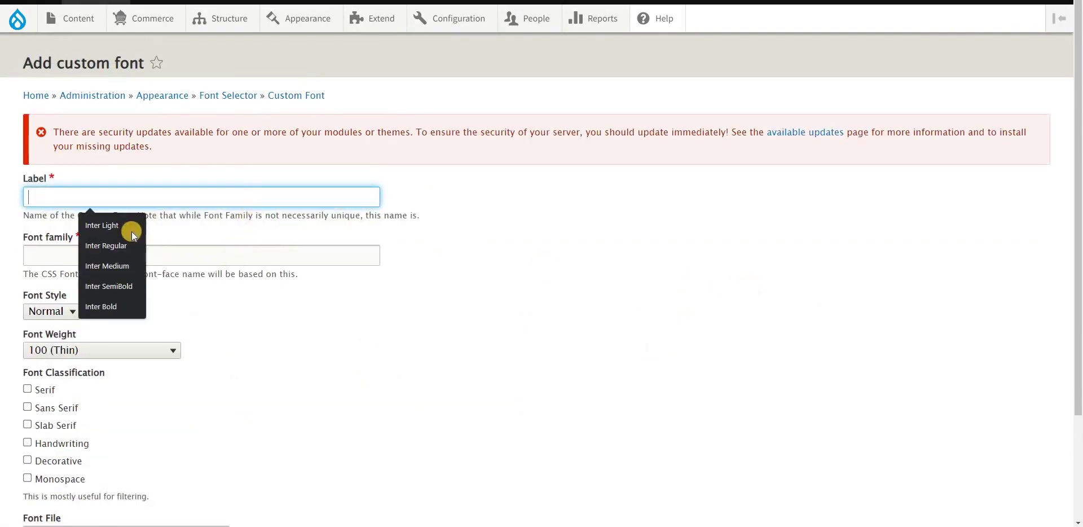
{"action": "left_click", "coordinate": [186, 229]}
{"action": "key", "text": "alt+Tab"}
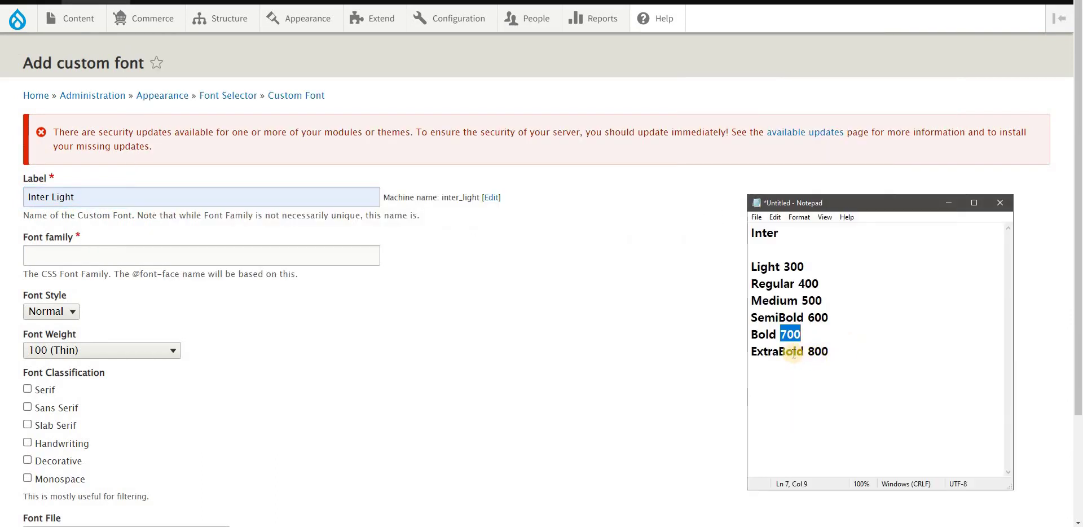
{"action": "double_click", "coordinate": [797, 351]}
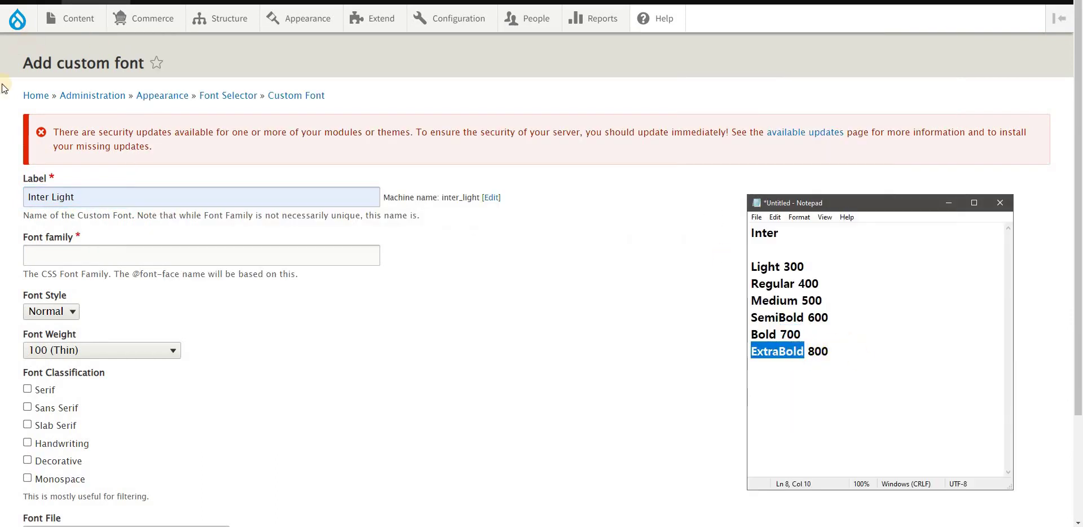
{"action": "double_click", "coordinate": [58, 196]}
{"action": "key", "text": "ctrl+v"}
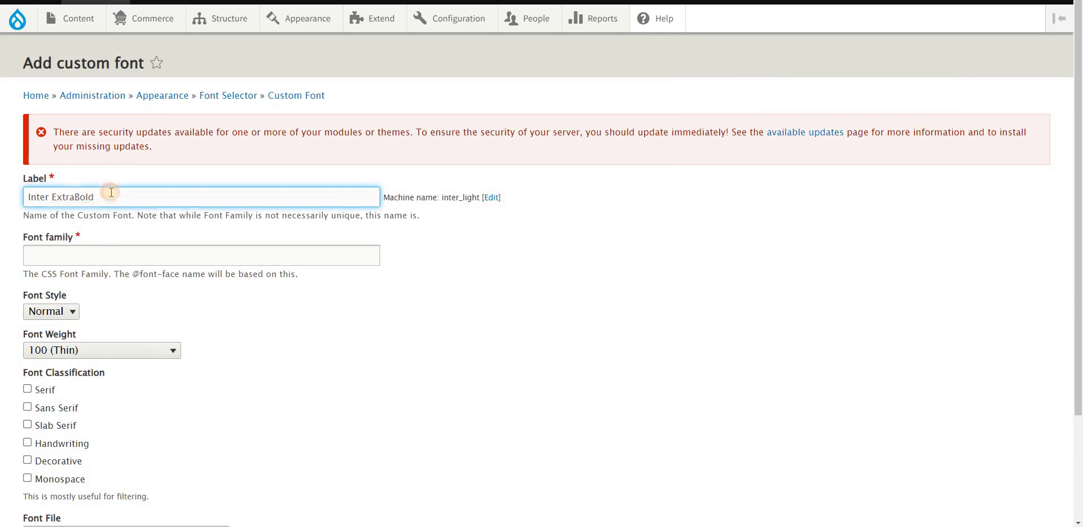
Step: Copy the label into the font family field as Inter ExtraBold
{"action": "left_click_drag", "start_coordinate": [96, 197], "coordinate": [25, 197]}
{"action": "left_click", "coordinate": [113, 255]}
{"action": "key", "text": "ctrl+v"}
{"action": "left_click", "coordinate": [431, 282]}
Step: Set the font weight to 800 (Extra Bold)
{"action": "scroll", "coordinate": [432, 282], "scroll_direction": "down", "scroll_amount": 1}
{"action": "left_click", "coordinate": [135, 294]}
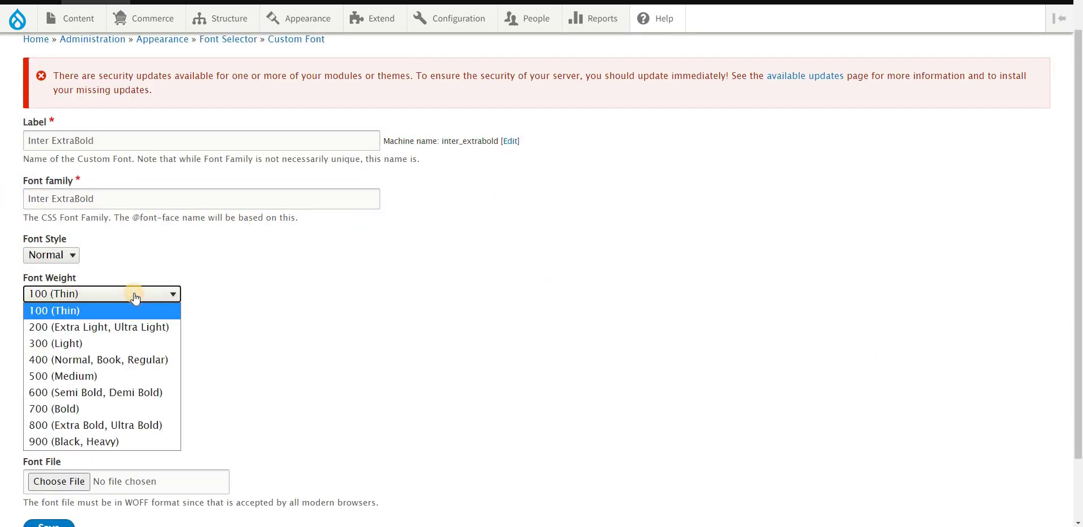
{"action": "left_click", "coordinate": [93, 424]}
{"action": "key", "text": "alt+Tab"}
{"action": "left_click", "coordinate": [181, 303]}
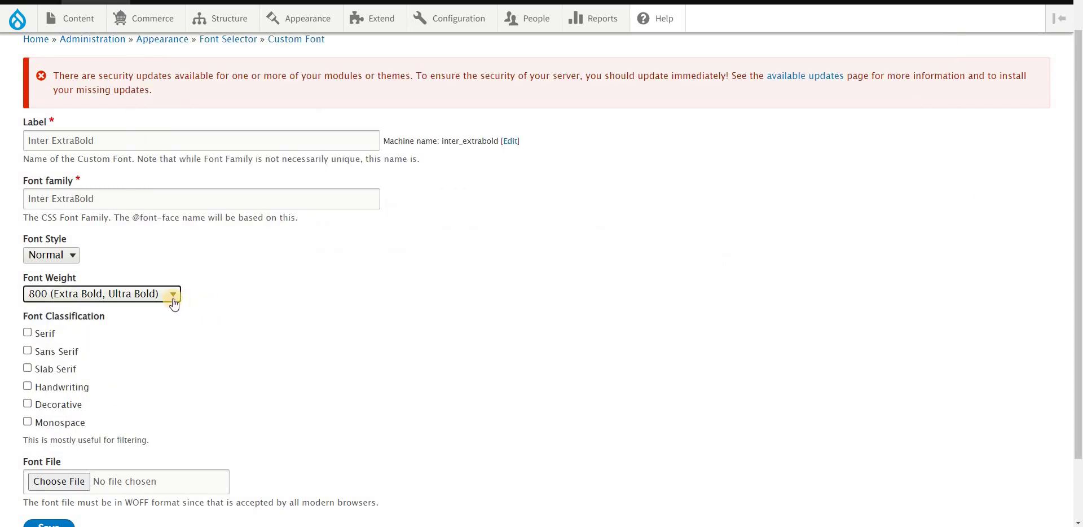
Step: Upload Inter-ExtraBold.woff and save the Inter ExtraBold custom font
{"action": "scroll", "coordinate": [226, 339], "scroll_direction": "down", "scroll_amount": 1}
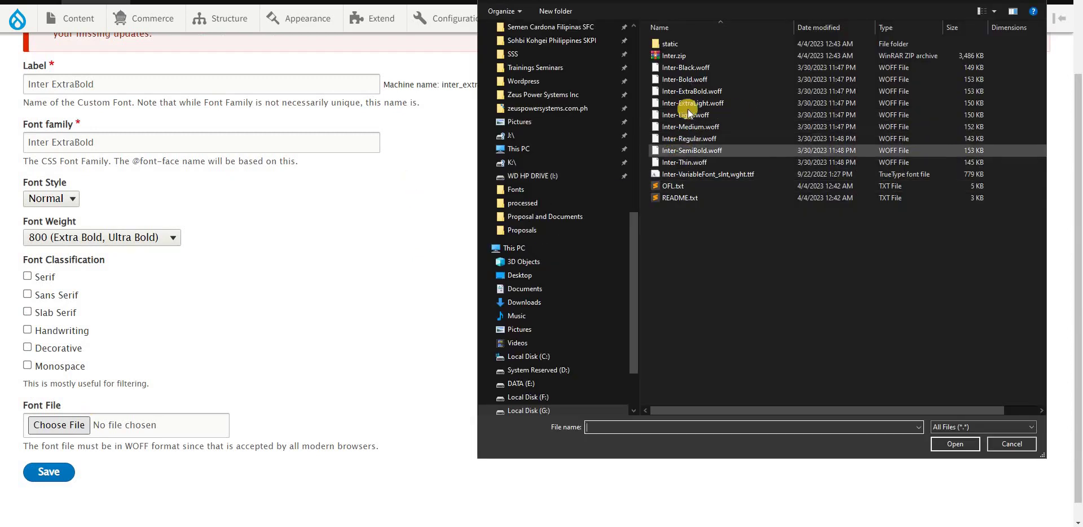
{"action": "left_click", "coordinate": [694, 92]}
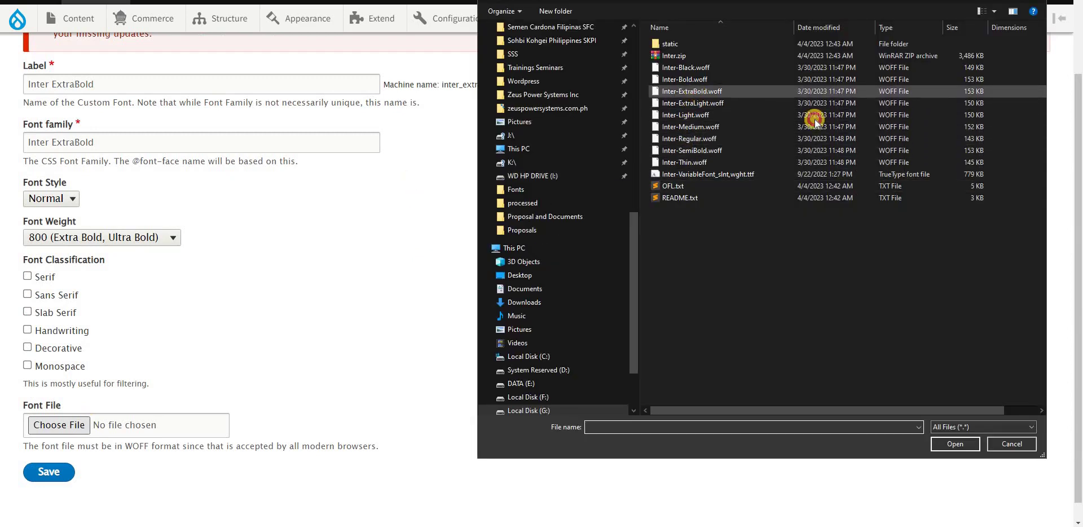
{"action": "left_click", "coordinate": [953, 444]}
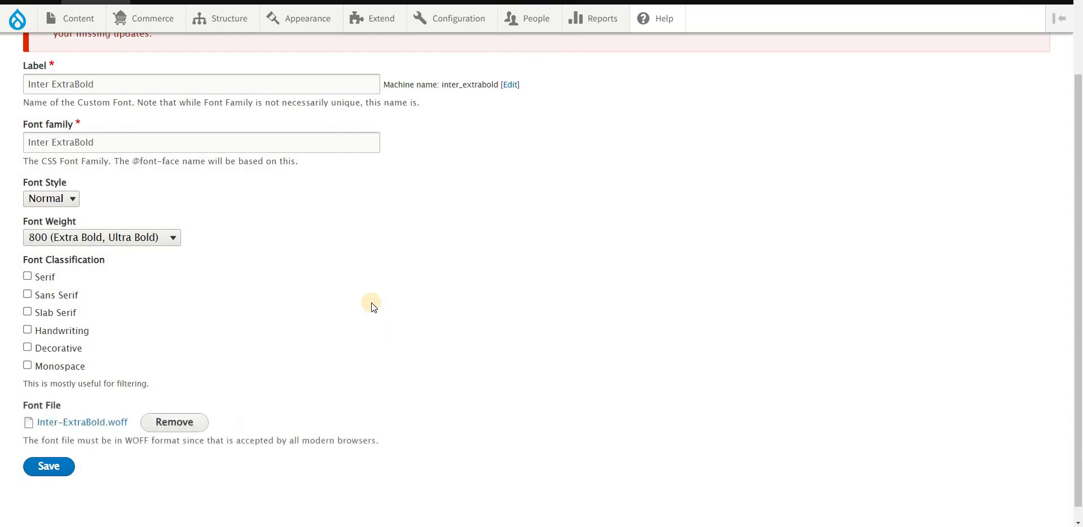
{"action": "left_click", "coordinate": [50, 466]}
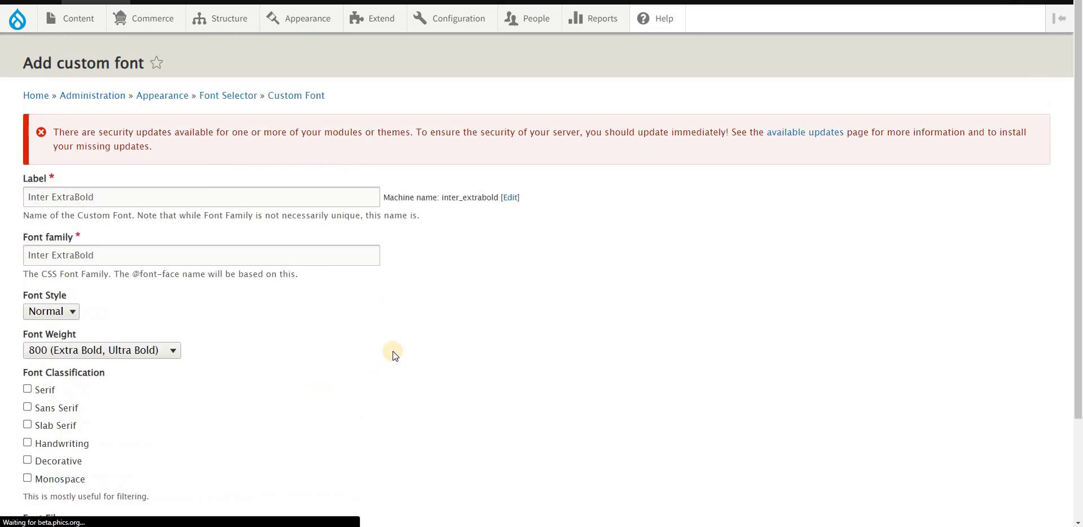
Step: Enable Inter ExtraBold, Inter Regular and Inter SemiBold from the custom font list in new tabs
{"action": "scroll", "coordinate": [95, 240], "scroll_direction": "down", "scroll_amount": 1}
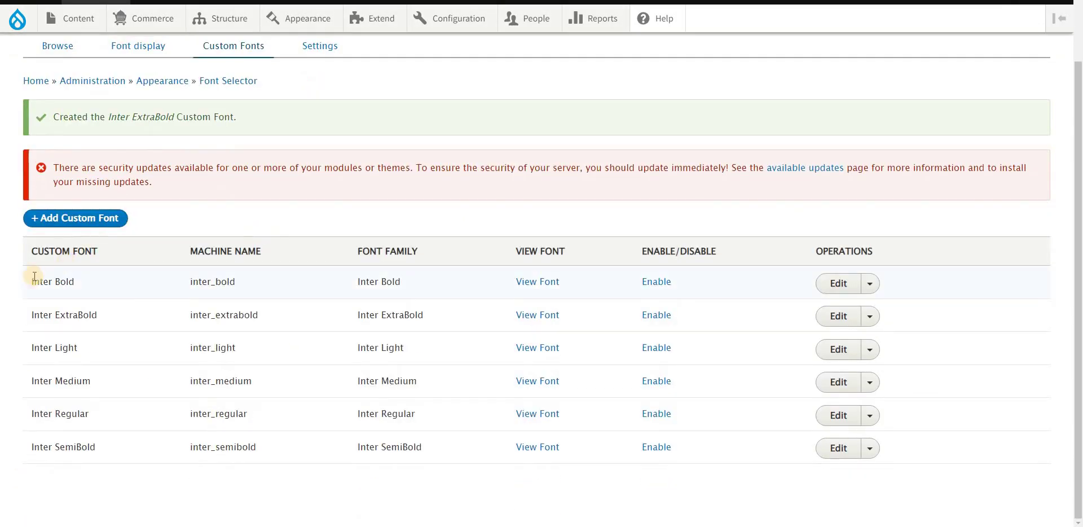
{"action": "left_click_drag", "start_coordinate": [27, 275], "coordinate": [551, 439]}
{"action": "left_click", "coordinate": [590, 486]}
{"action": "left_click", "coordinate": [871, 285]}
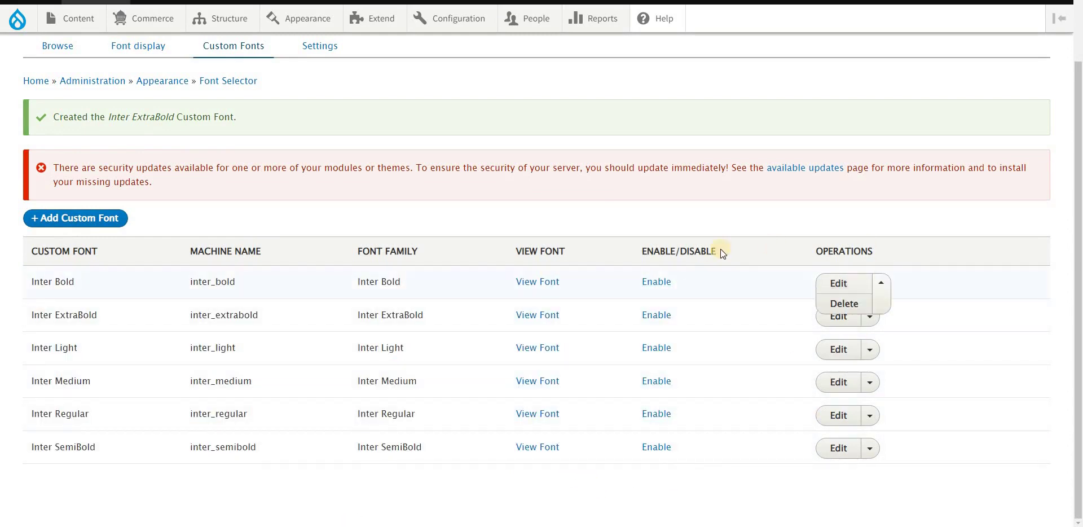
{"action": "right_click", "coordinate": [654, 316]}
{"action": "left_click", "coordinate": [689, 326]}
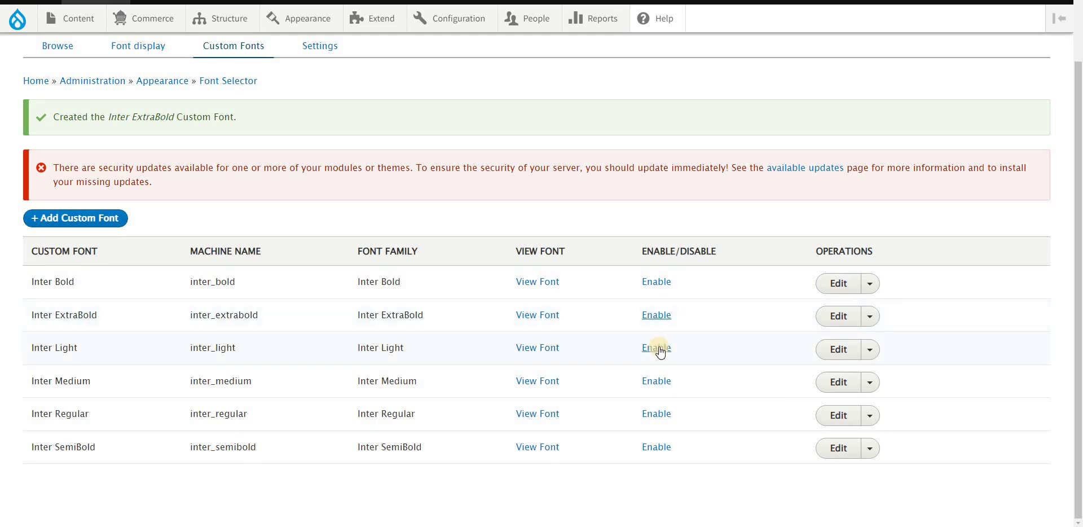
{"action": "right_click", "coordinate": [680, 417]}
{"action": "left_click", "coordinate": [705, 426]}
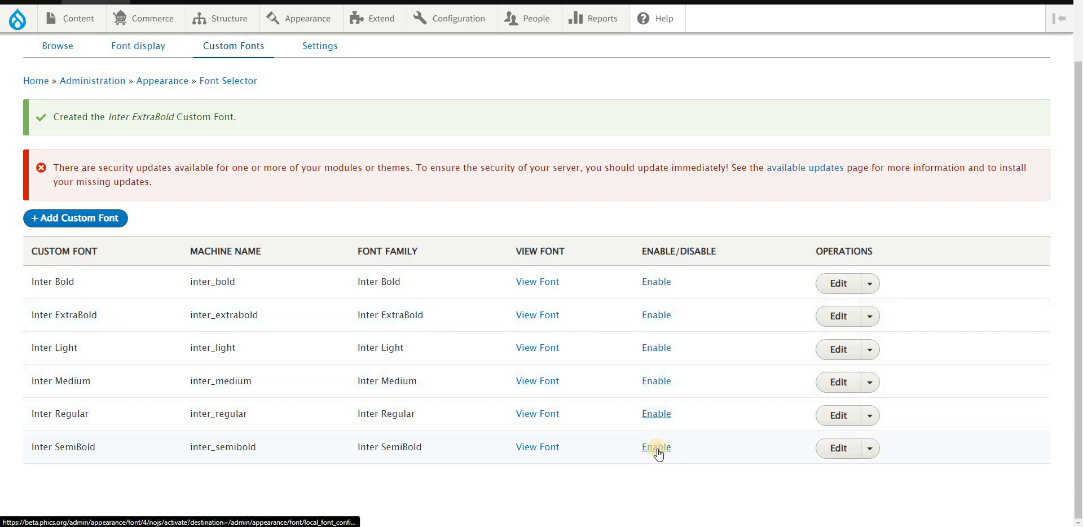
{"action": "middle_click", "coordinate": [656, 449]}
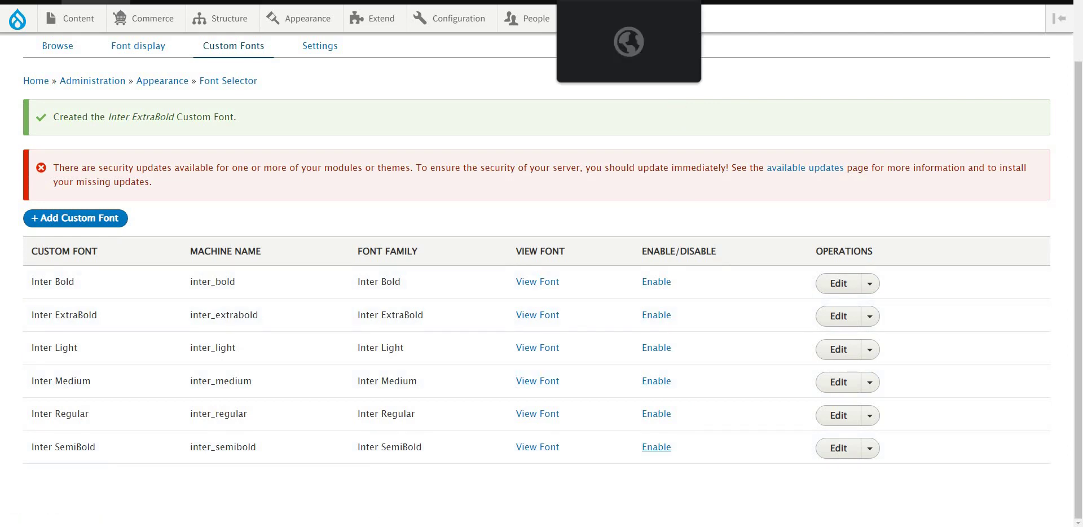
Step: Check each tab's success message and review the enabled font rows in the list
{"action": "key", "text": "ctrl+Tab"}
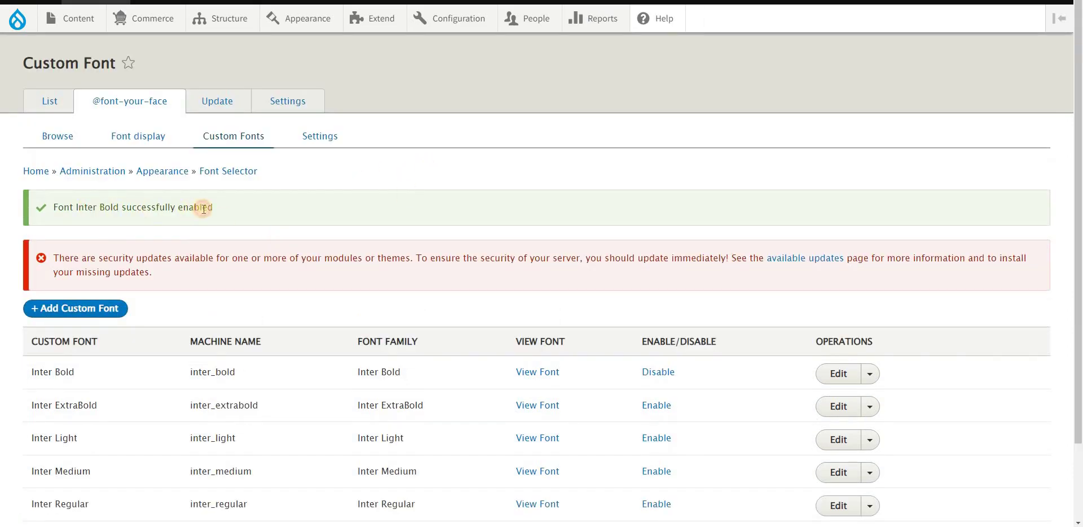
{"action": "mouse_move", "coordinate": [204, 210]}
{"action": "left_mouse_down"}
{"action": "mouse_move", "coordinate": [88, 208]}
{"action": "mouse_move", "coordinate": [211, 208]}
{"action": "left_mouse_up"}
{"action": "key", "text": "ctrl+Tab"}
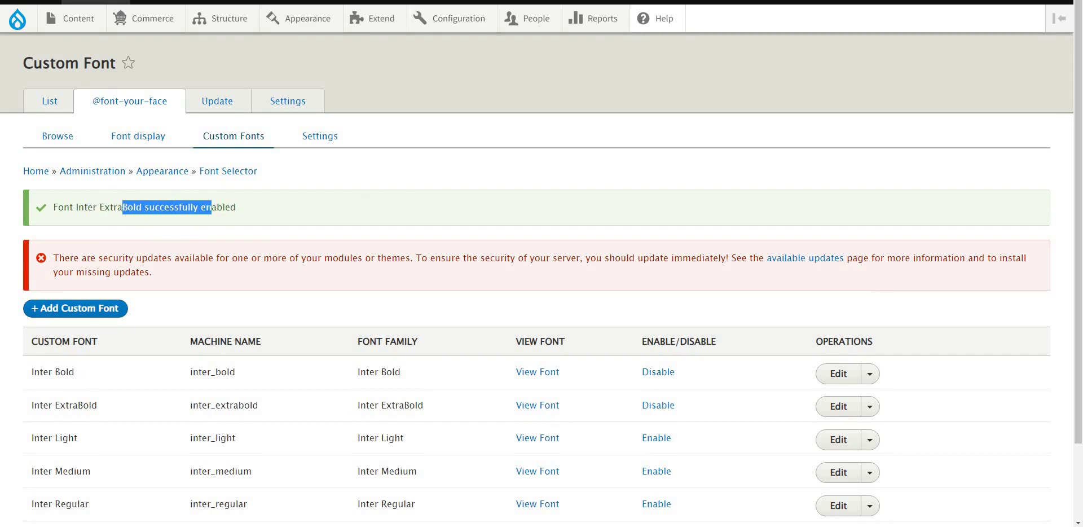
{"action": "key", "text": "ctrl+Tab"}
{"action": "key", "text": "ctrl+Tab"}
{"action": "key", "text": "ctrl+Tab"}
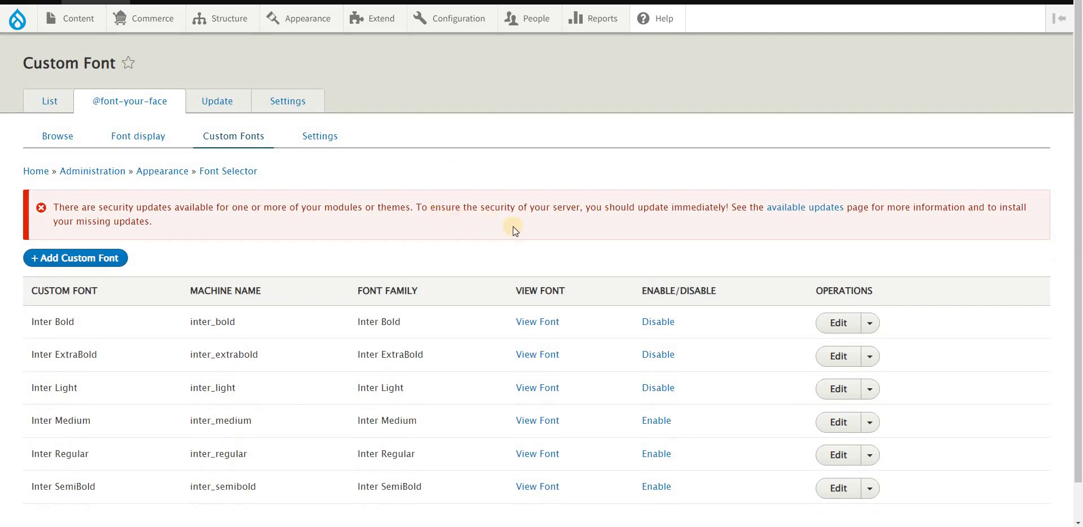
{"action": "scroll", "coordinate": [513, 226], "scroll_direction": "down", "scroll_amount": 1}
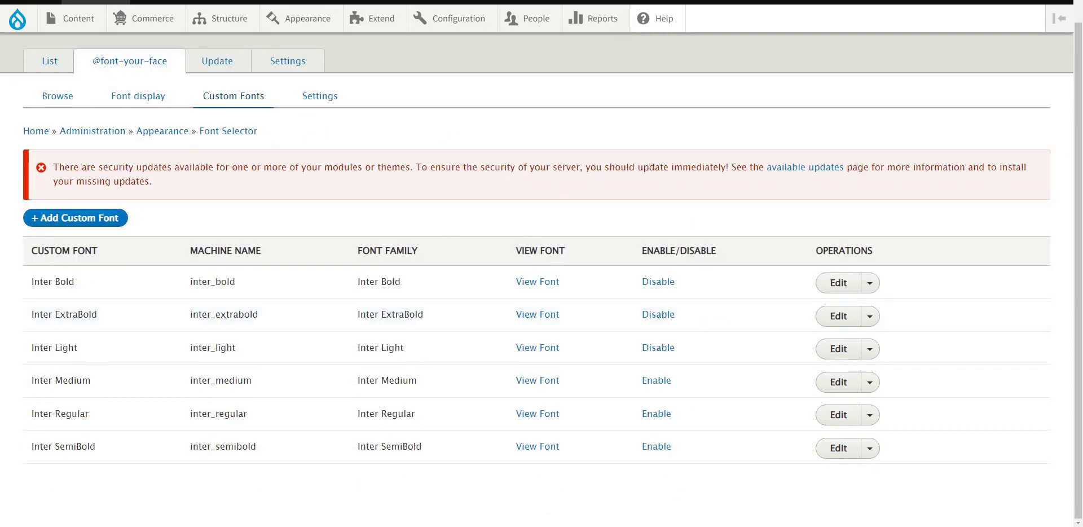
{"action": "key", "text": "ctrl+Tab"}
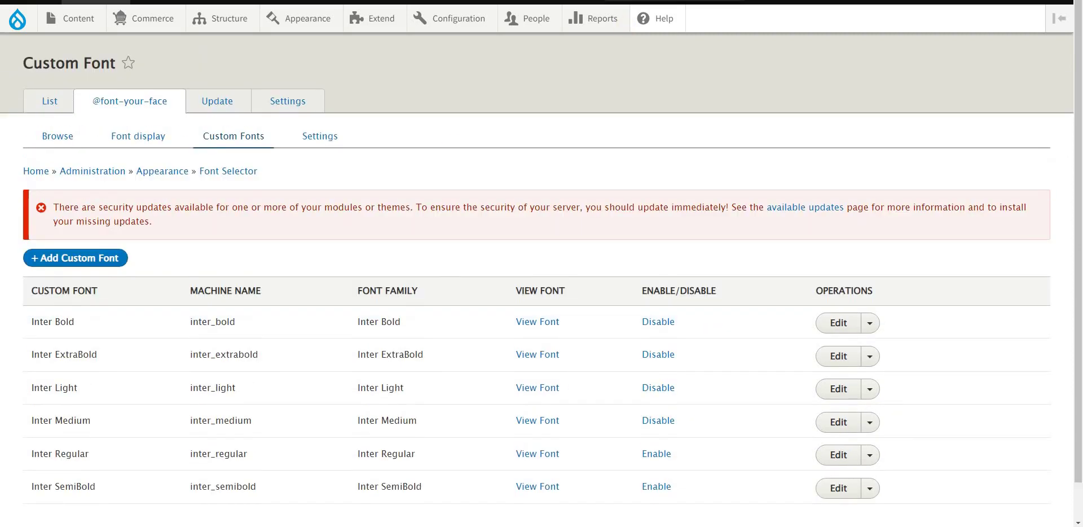
{"action": "scroll", "coordinate": [701, 214], "scroll_direction": "down", "scroll_amount": 2}
{"action": "left_click", "coordinate": [657, 446]}
{"action": "scroll", "coordinate": [655, 438], "scroll_direction": "down", "scroll_amount": 2}
{"action": "mouse_move", "coordinate": [46, 26]}
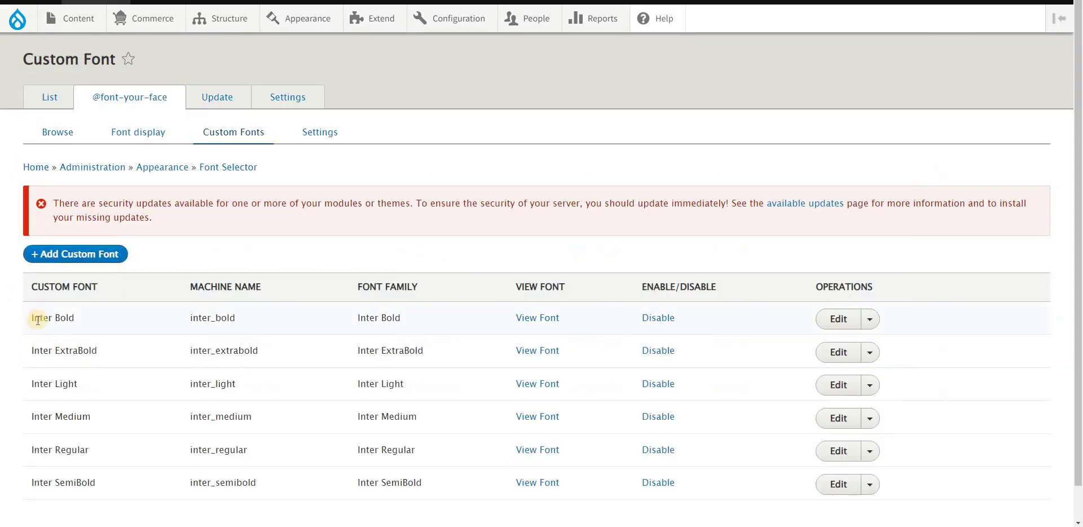
{"action": "left_click_drag", "start_coordinate": [34, 318], "coordinate": [709, 503]}
{"action": "left_click", "coordinate": [682, 511]}
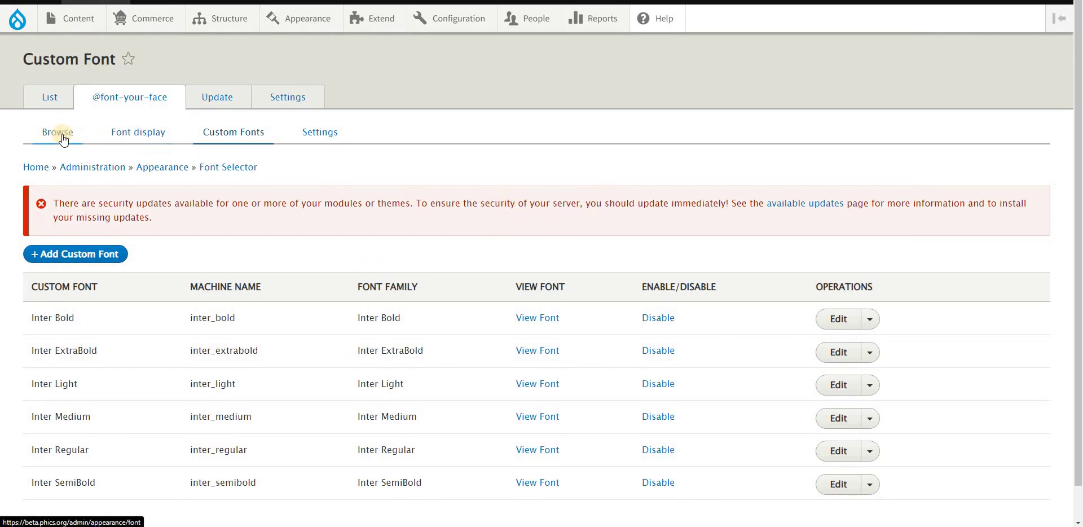
Step: Browse the enabled Inter font preview cards, then go back to the Font display list
{"action": "left_click", "coordinate": [143, 134]}
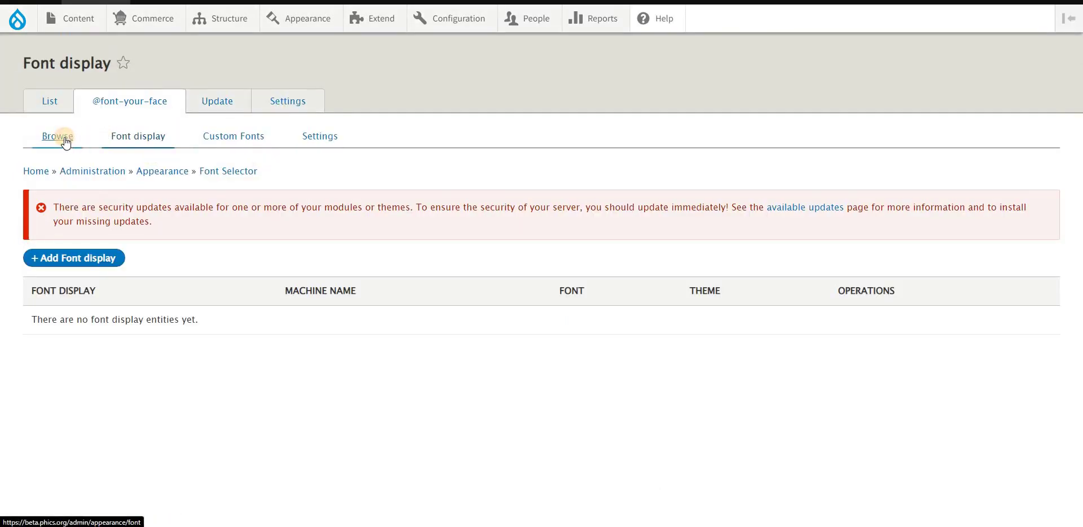
{"action": "left_click", "coordinate": [61, 137]}
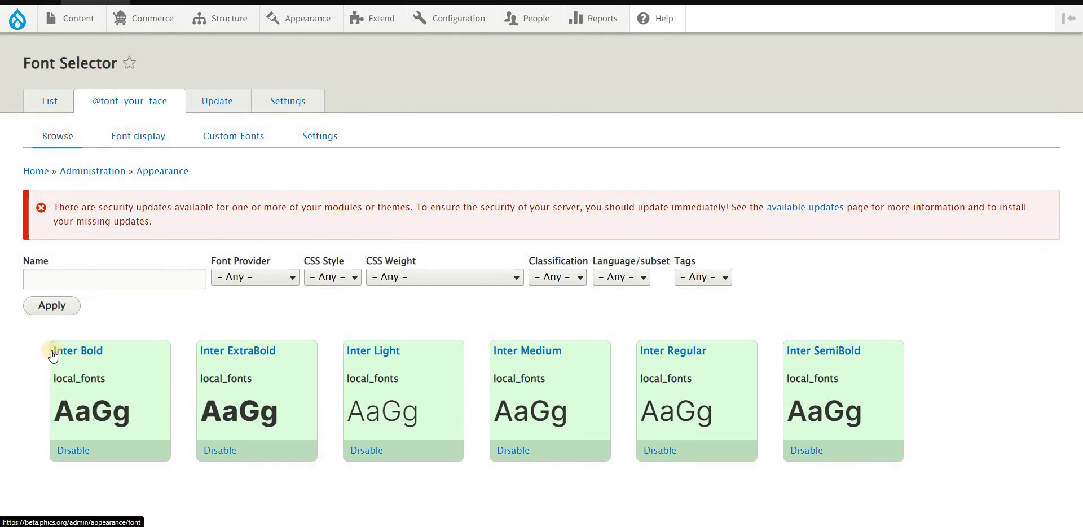
{"action": "left_click_drag", "start_coordinate": [34, 337], "coordinate": [954, 420]}
{"action": "left_click", "coordinate": [957, 421]}
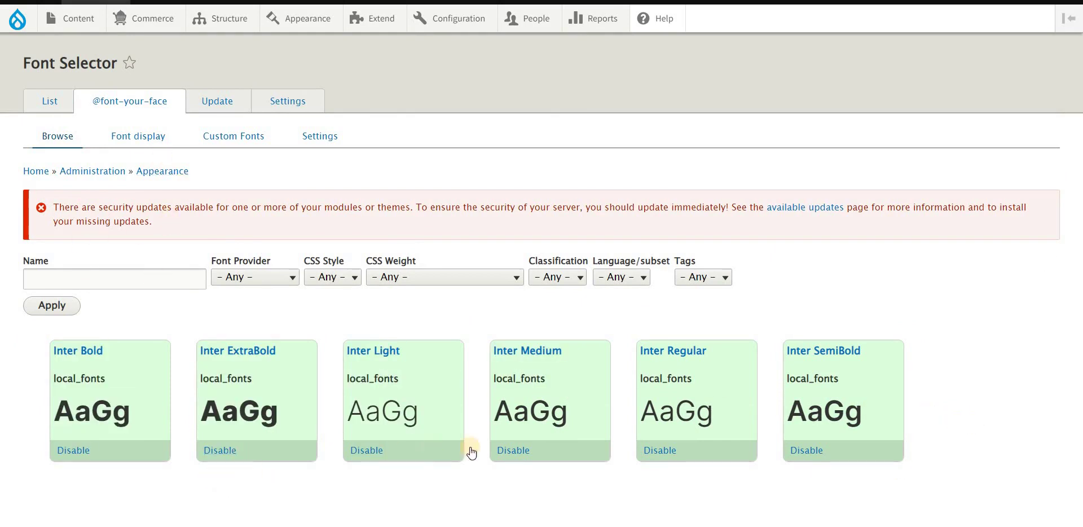
{"action": "left_click", "coordinate": [141, 141]}
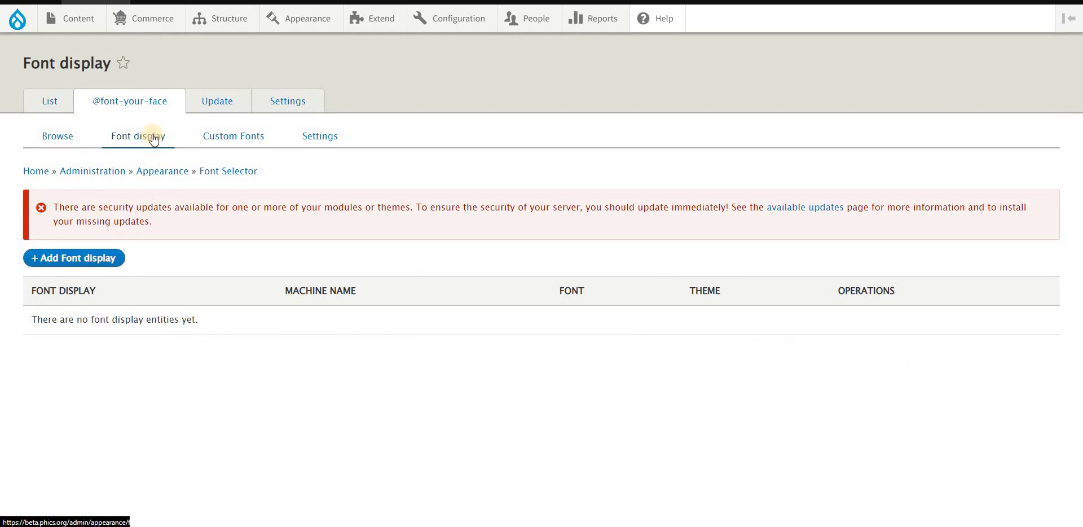
Step: Start a new font display using Inter Regular on standard text (p, div) in the Black theme
{"action": "left_click", "coordinate": [107, 259]}
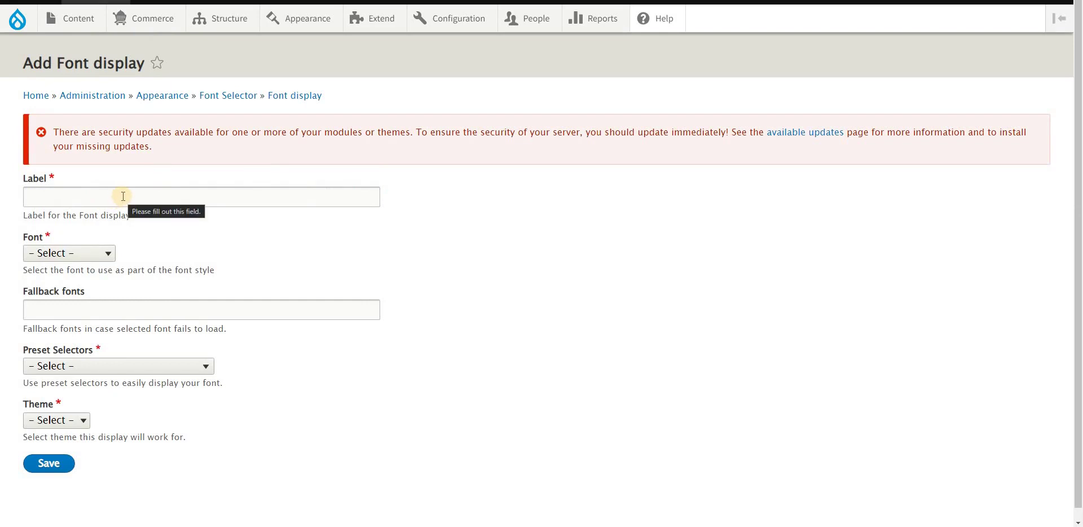
{"action": "left_click", "coordinate": [123, 196]}
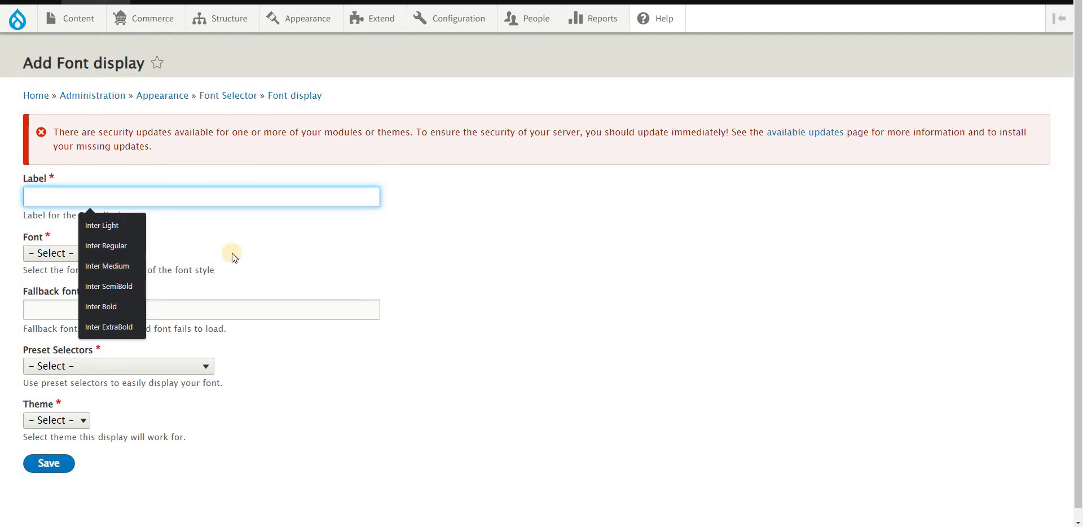
{"action": "left_click", "coordinate": [364, 232]}
{"action": "left_click", "coordinate": [96, 253]}
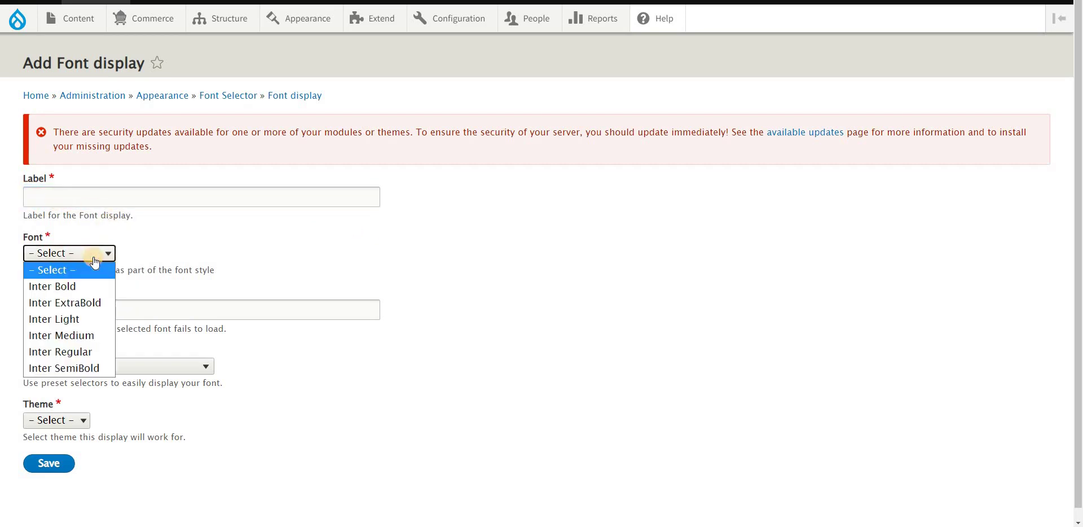
{"action": "left_click", "coordinate": [83, 351]}
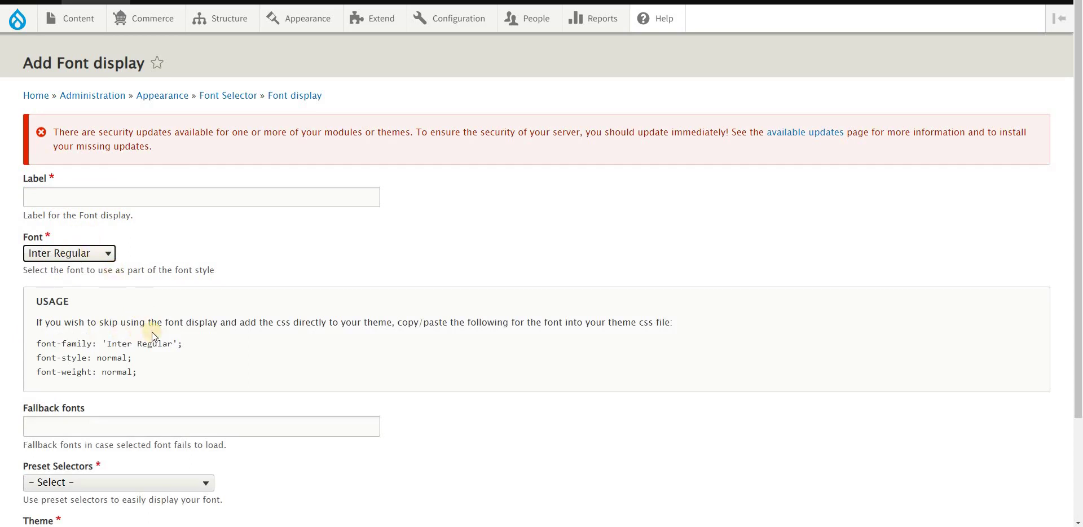
{"action": "scroll", "coordinate": [153, 332], "scroll_direction": "down", "scroll_amount": 2}
{"action": "left_click", "coordinate": [144, 370]}
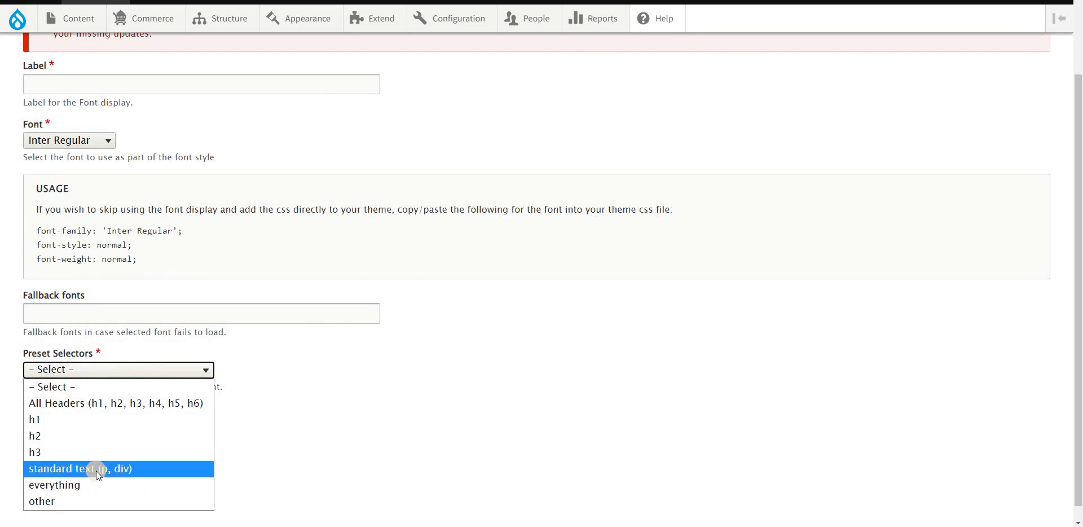
{"action": "left_click", "coordinate": [95, 469]}
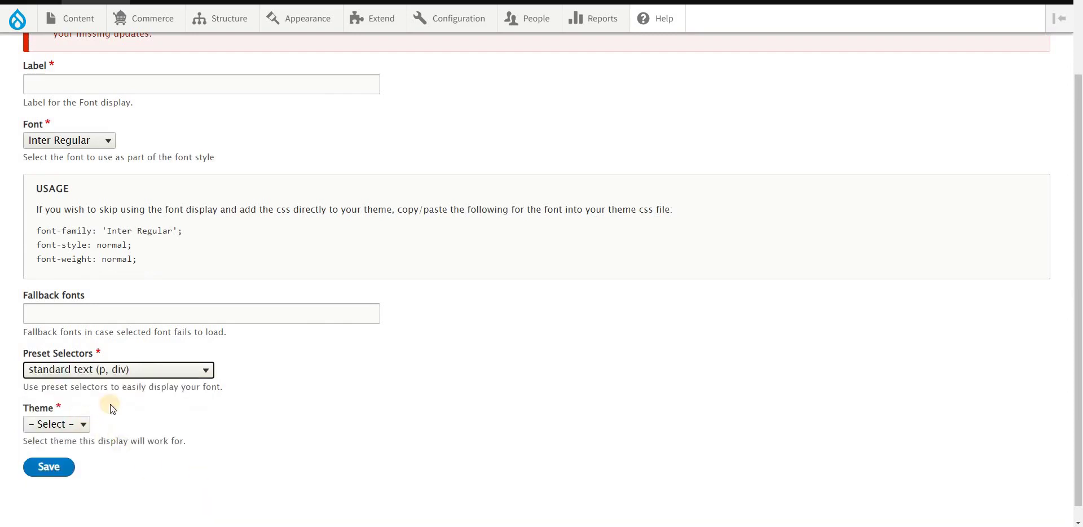
{"action": "left_click", "coordinate": [79, 427]}
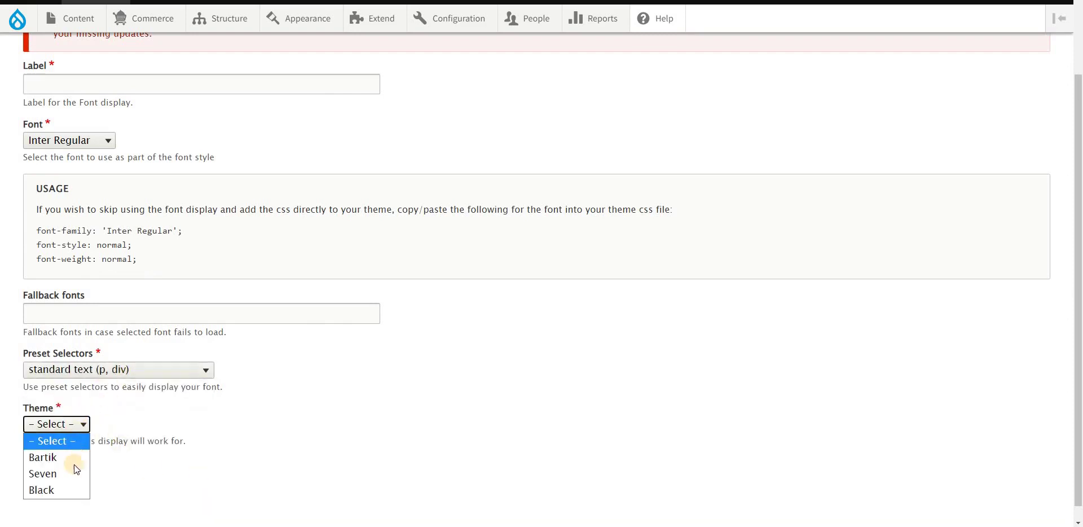
{"action": "left_click", "coordinate": [57, 488]}
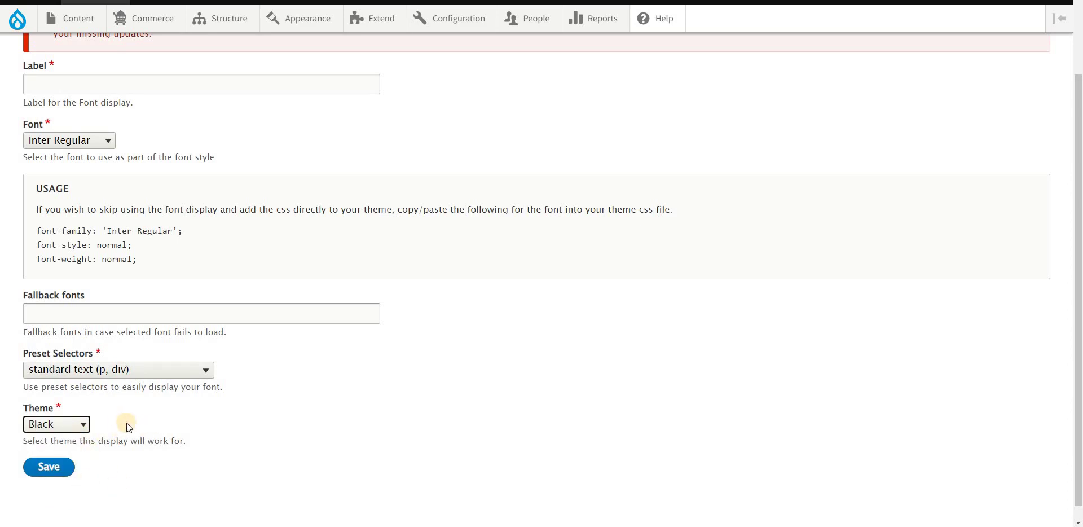
Step: Label the display Inter Regular and select the three usage CSS lines
{"action": "scroll", "coordinate": [104, 143], "scroll_direction": "up", "scroll_amount": 1}
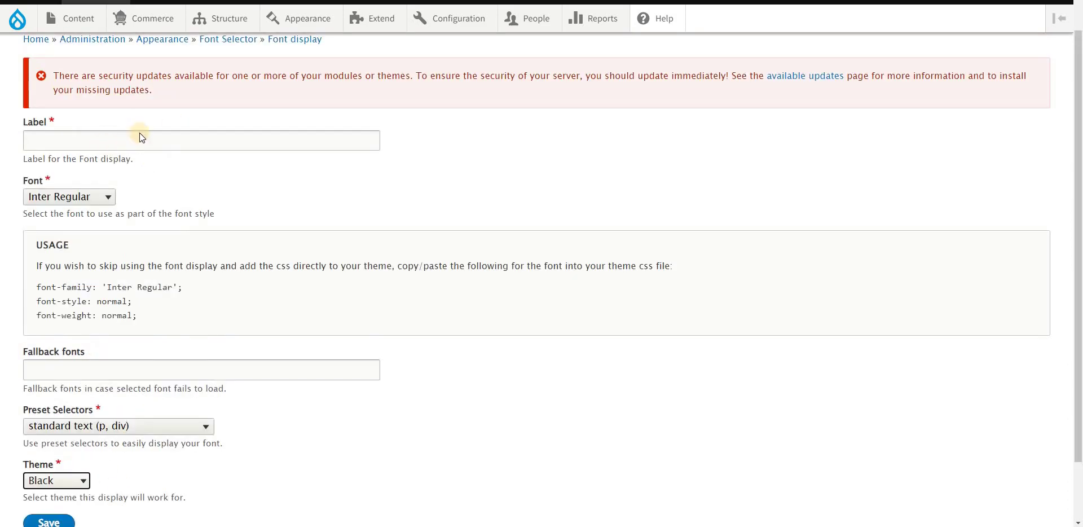
{"action": "scroll", "coordinate": [141, 138], "scroll_direction": "down", "scroll_amount": 1}
{"action": "left_click", "coordinate": [113, 84]}
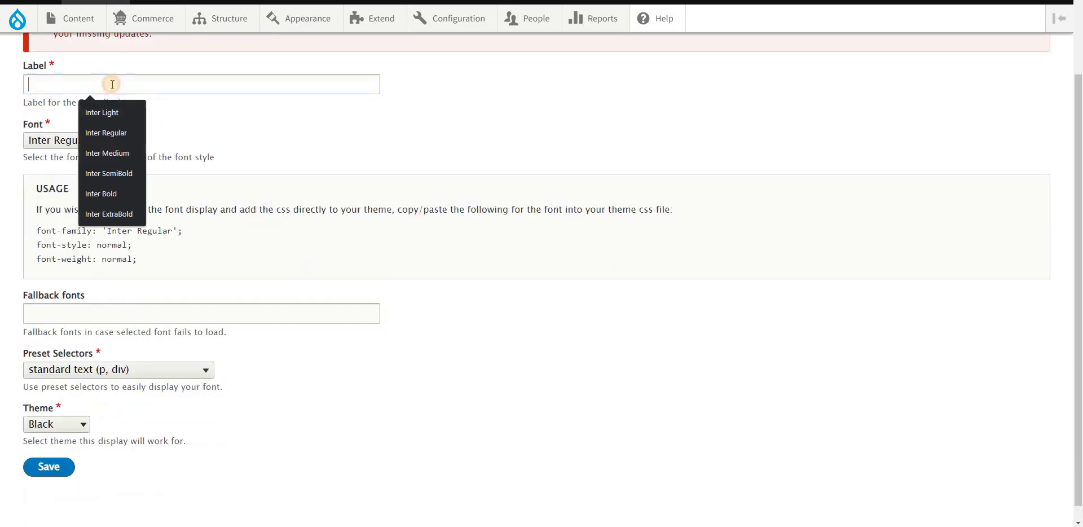
{"action": "left_click", "coordinate": [106, 133]}
{"action": "left_click_drag", "start_coordinate": [104, 91], "coordinate": [25, 83]}
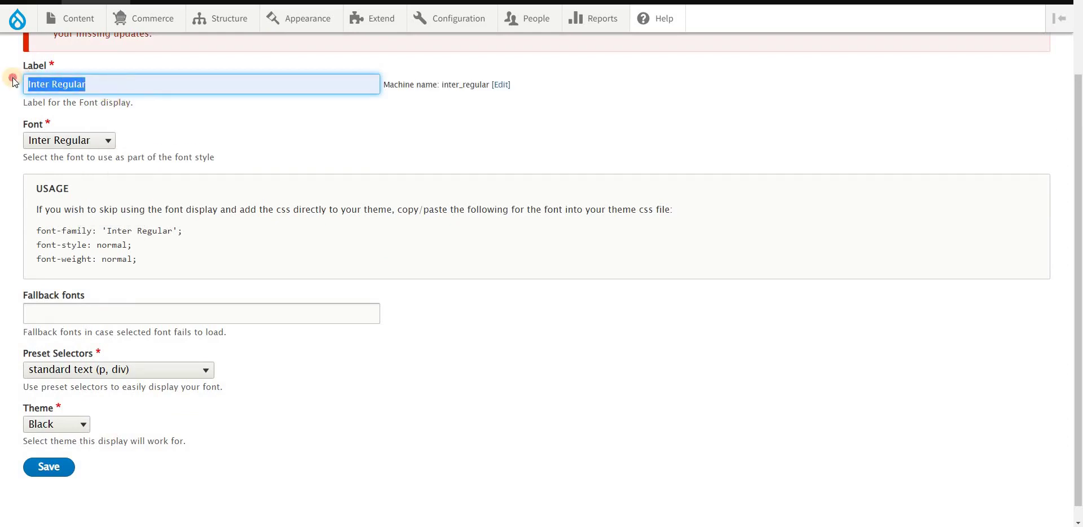
{"action": "left_click", "coordinate": [116, 82]}
{"action": "left_click", "coordinate": [107, 104]}
{"action": "left_click", "coordinate": [116, 85]}
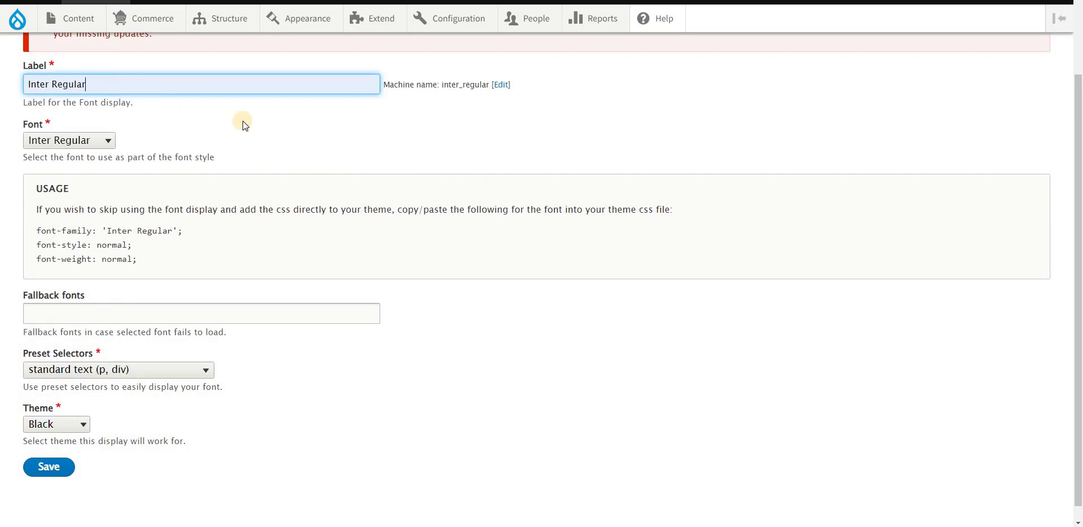
{"action": "left_click", "coordinate": [153, 175]}
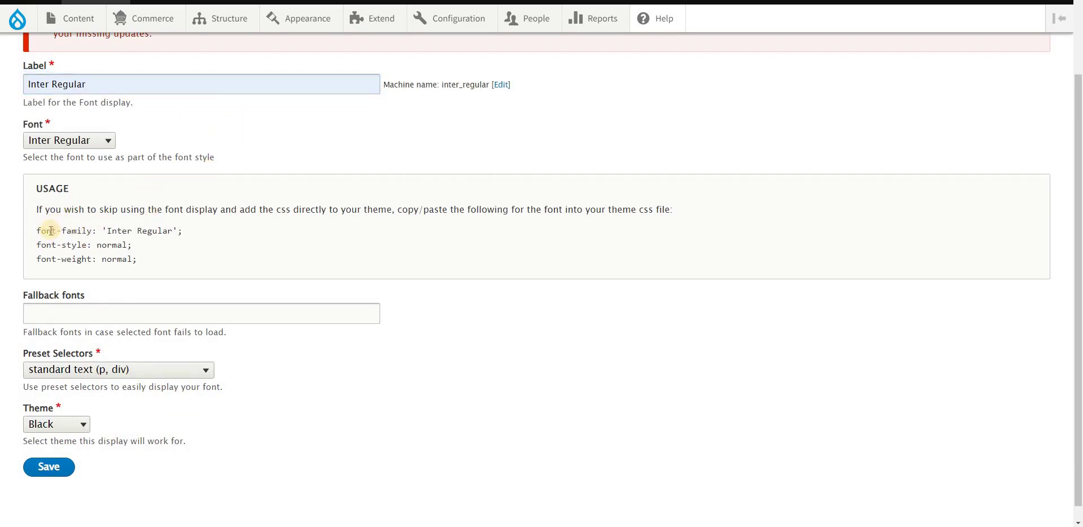
{"action": "left_click_drag", "start_coordinate": [42, 232], "coordinate": [137, 256]}
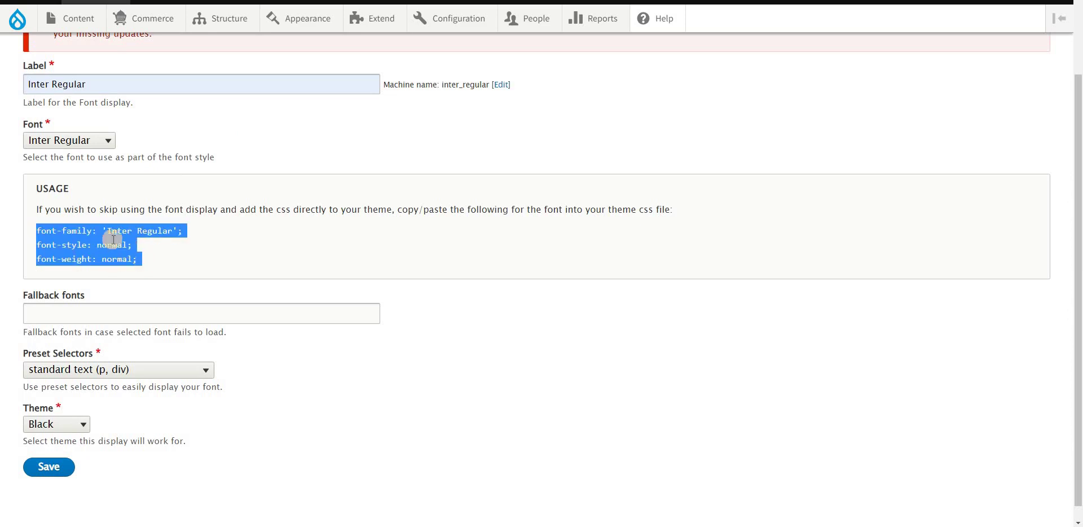
Step: Copy the usage CSS into Notepad below ExtraBold 800 under a p, body selector line
{"action": "right_click", "coordinate": [72, 231]}
{"action": "left_click", "coordinate": [90, 237]}
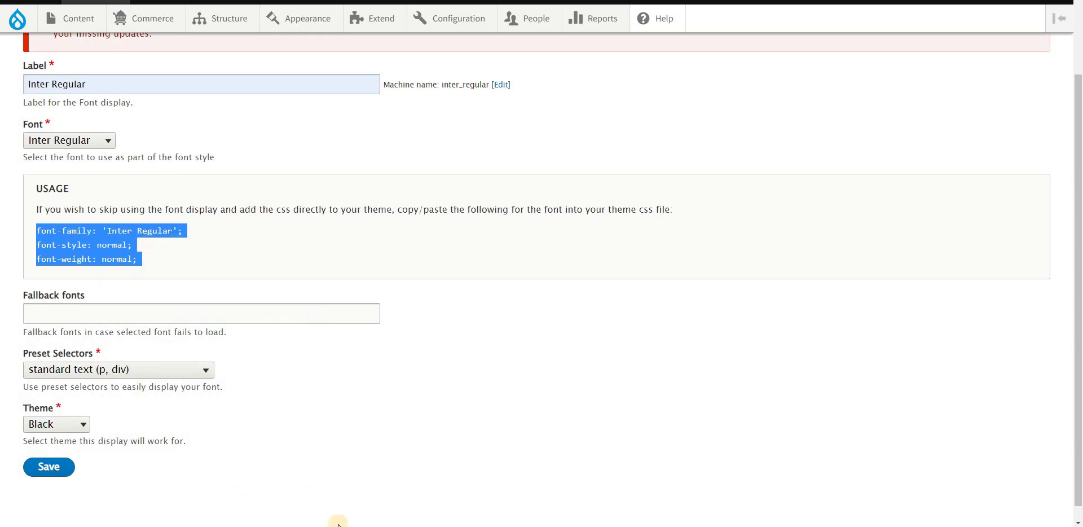
{"action": "key", "text": "alt+Tab"}
{"action": "left_click", "coordinate": [875, 362]}
{"action": "key", "text": "Return"}
{"action": "key", "text": "Return"}
{"action": "key", "text": "Return"}
{"action": "key", "text": "ctrl+v"}
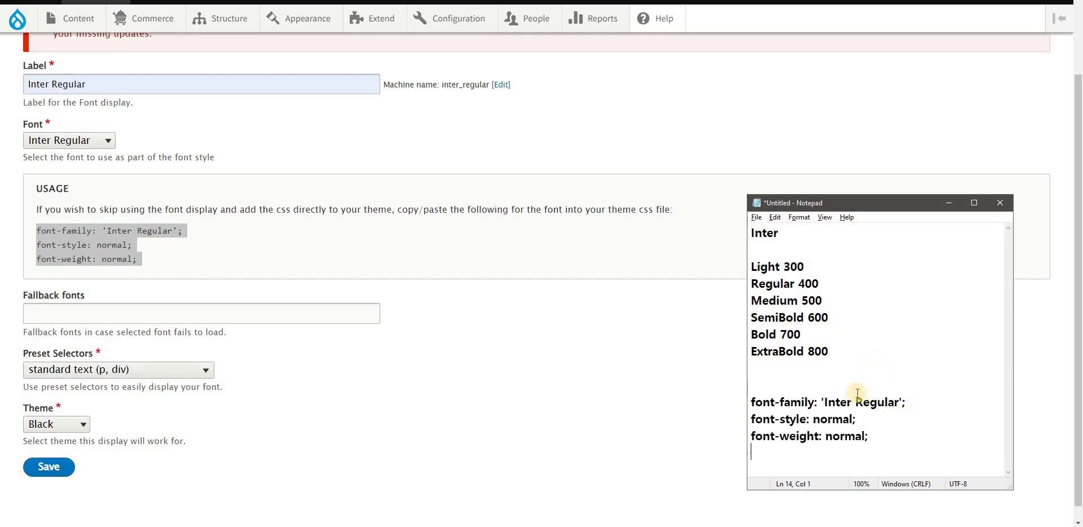
{"action": "left_click", "coordinate": [799, 381]}
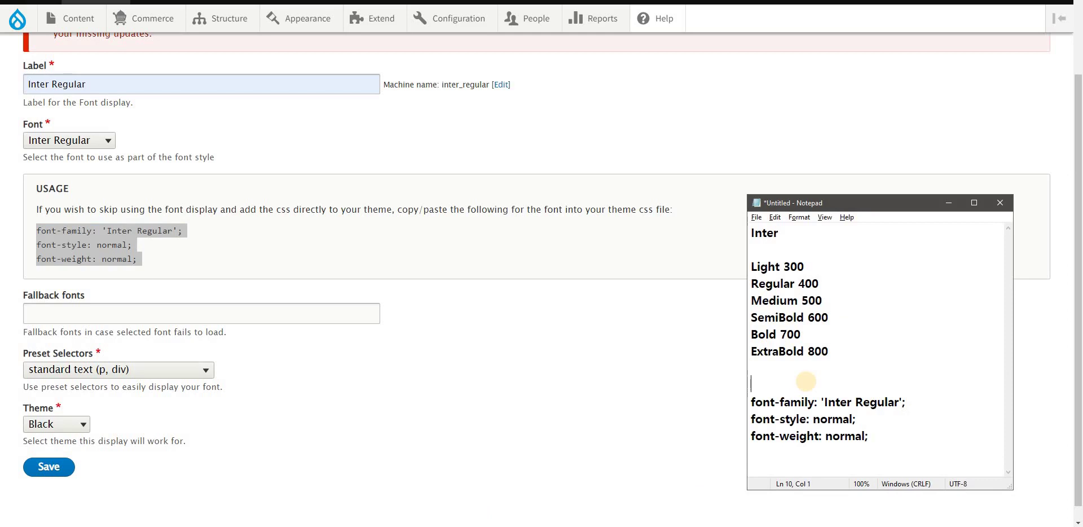
{"action": "type", "text": "p, body,"}
{"action": "left_click_drag", "start_coordinate": [890, 438], "coordinate": [713, 396]}
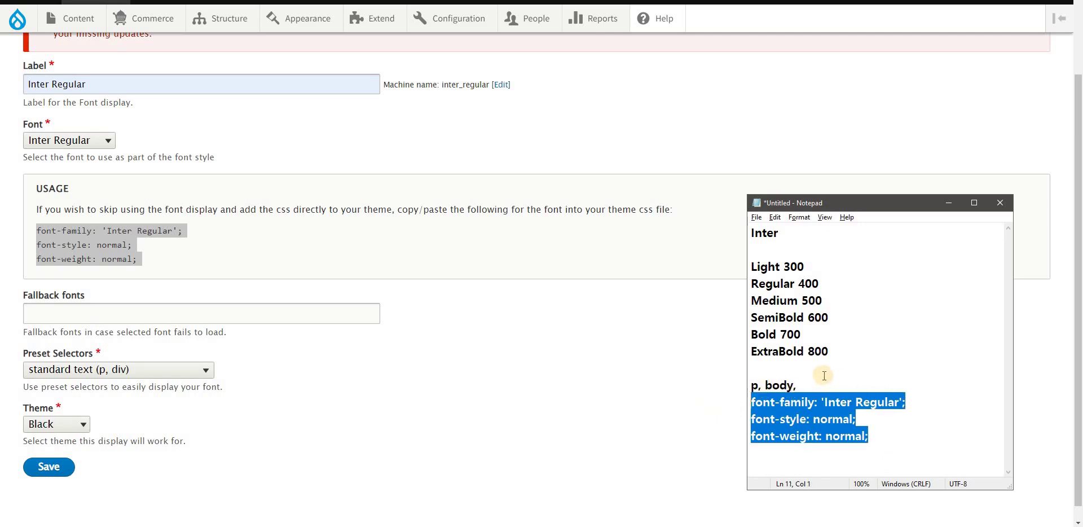
{"action": "left_click", "coordinate": [909, 404]}
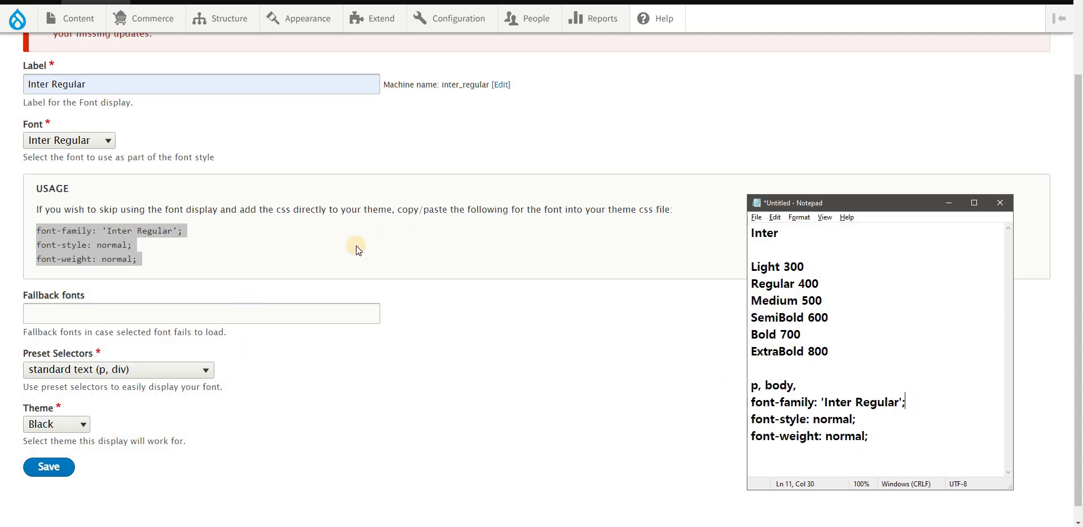
{"action": "left_click", "coordinate": [332, 252]}
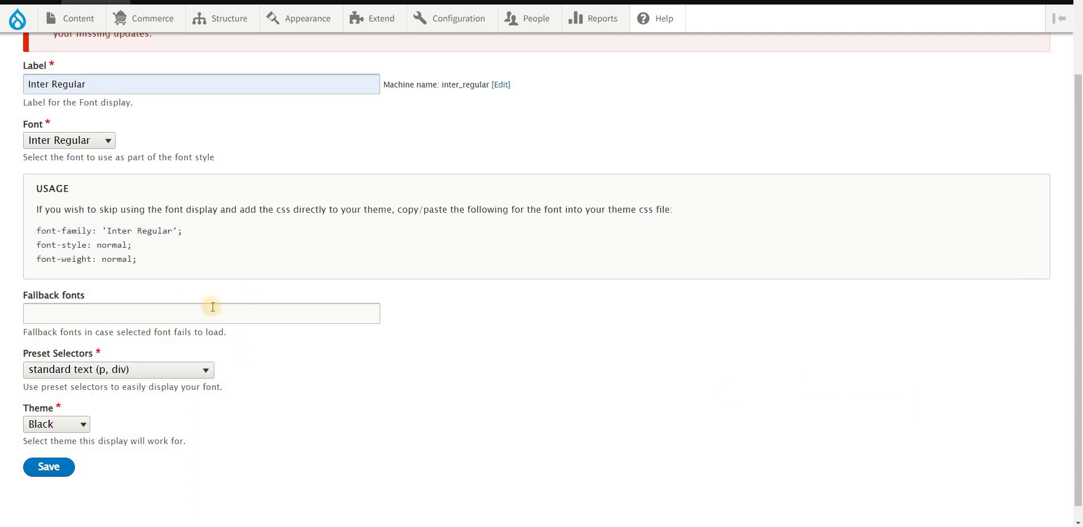
Step: Replace the display label with 'Standard Text'
{"action": "scroll", "coordinate": [154, 209], "scroll_direction": "up", "scroll_amount": 2}
{"action": "scroll", "coordinate": [181, 232], "scroll_direction": "down", "scroll_amount": 1}
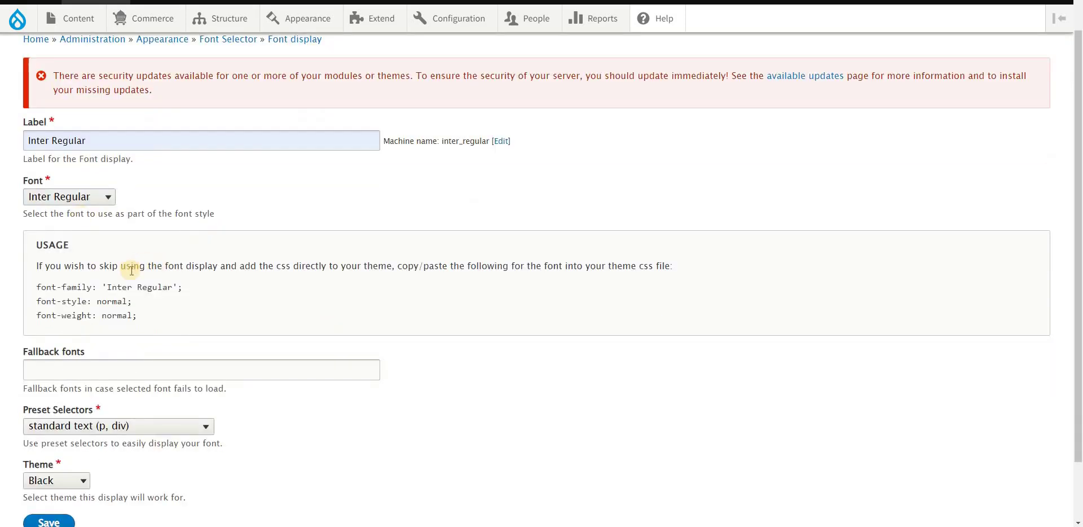
{"action": "scroll", "coordinate": [120, 221], "scroll_direction": "down", "scroll_amount": 1}
{"action": "left_click", "coordinate": [115, 85]}
{"action": "left_click_drag", "start_coordinate": [116, 84], "coordinate": [7, 84]}
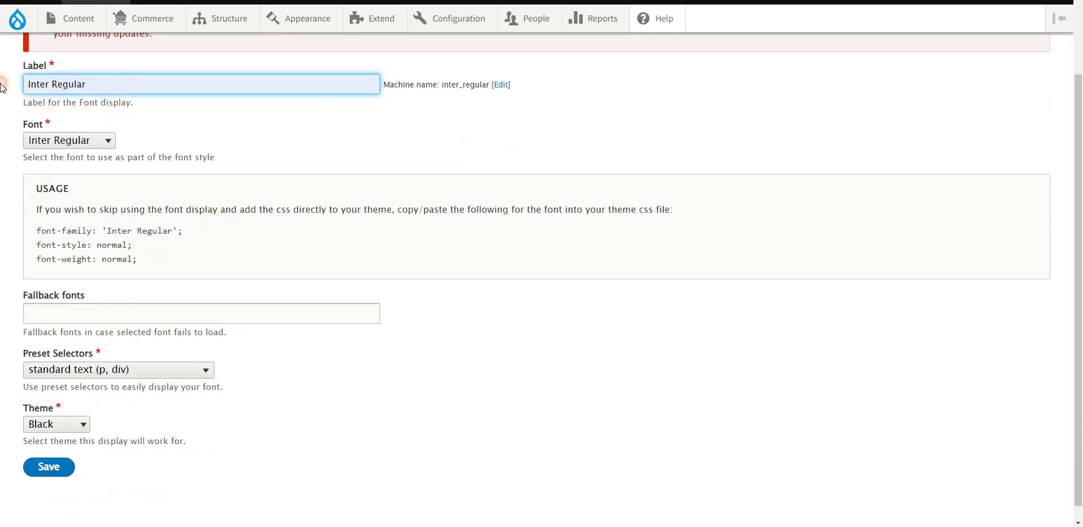
{"action": "left_click", "coordinate": [124, 84]}
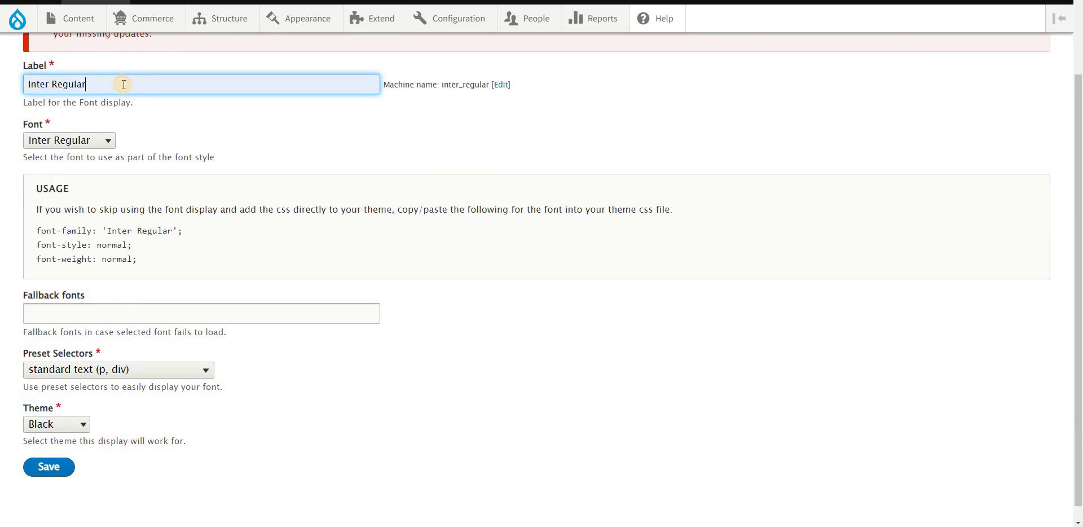
{"action": "left_click", "coordinate": [206, 371]}
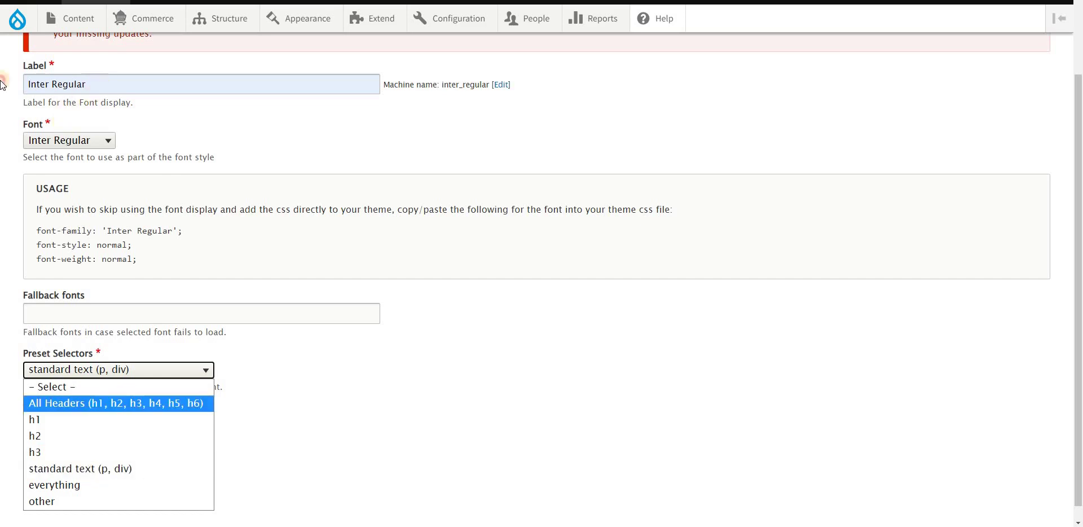
{"action": "left_click", "coordinate": [31, 77]}
{"action": "type", "text": "Stan"}
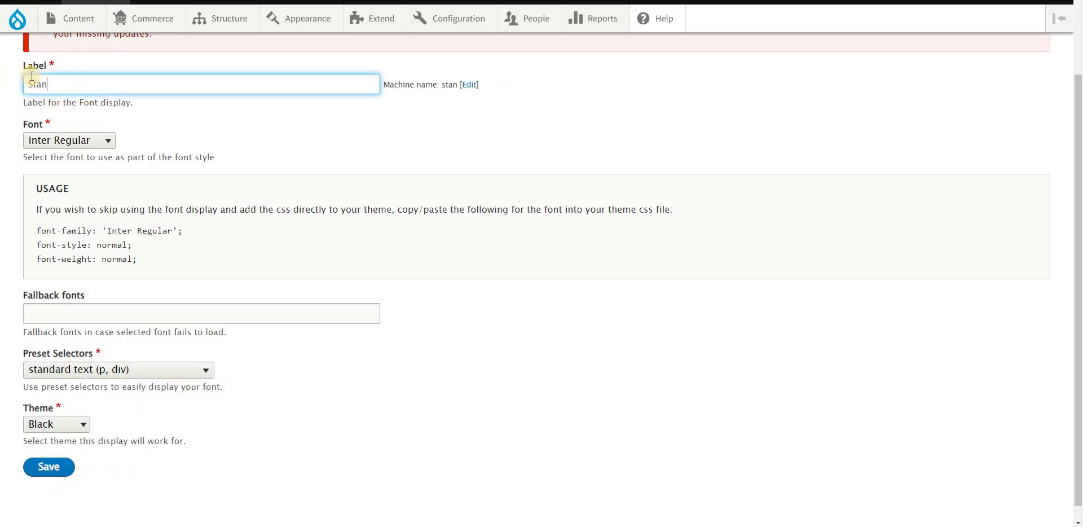
{"action": "type", "text": "dard Text"}
Step: Keep the standard text (p, div) preset and Inter Regular font, then save the display
{"action": "left_click", "coordinate": [131, 370]}
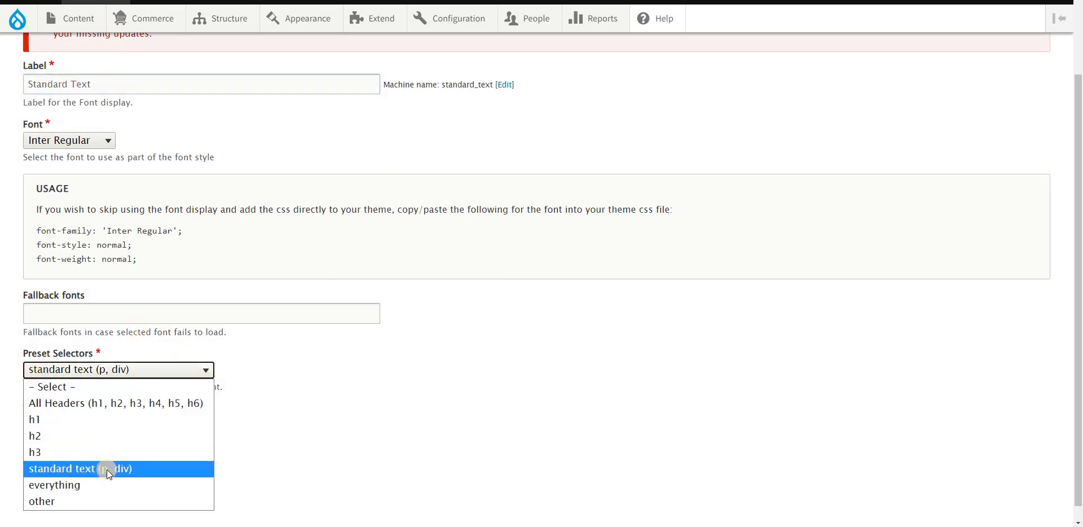
{"action": "key", "text": "Down"}
{"action": "key", "text": "Up"}
{"action": "key", "text": "Return"}
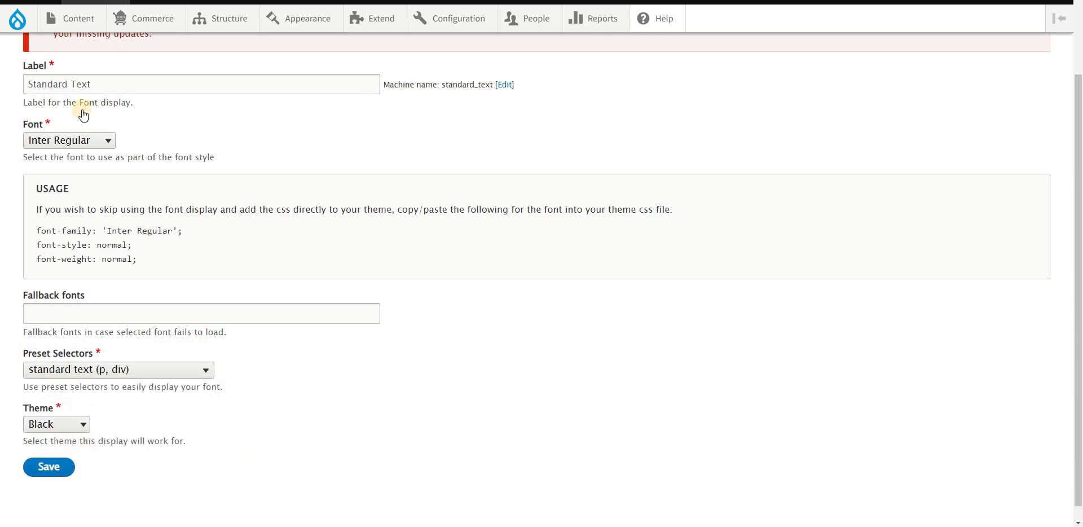
{"action": "left_click", "coordinate": [133, 77]}
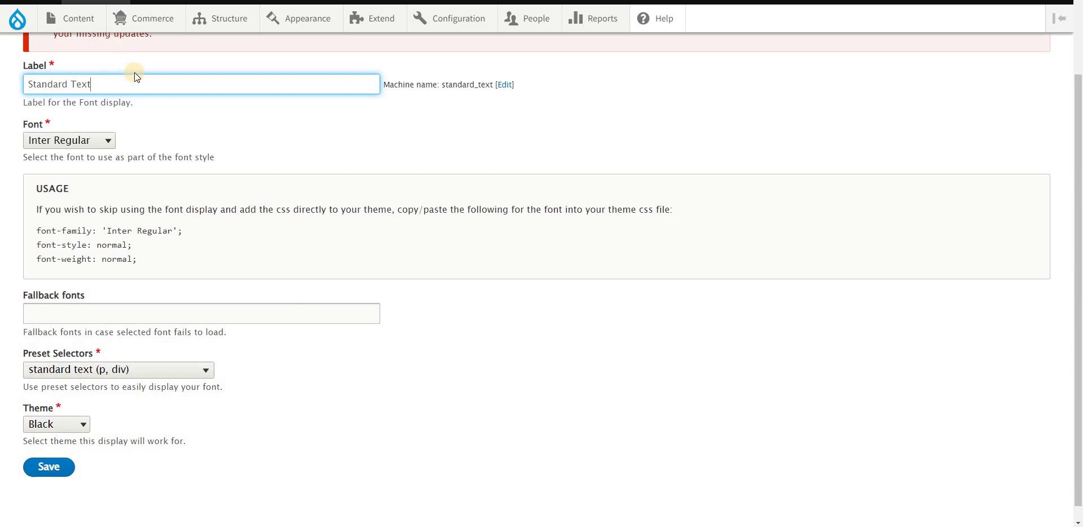
{"action": "left_click", "coordinate": [108, 141]}
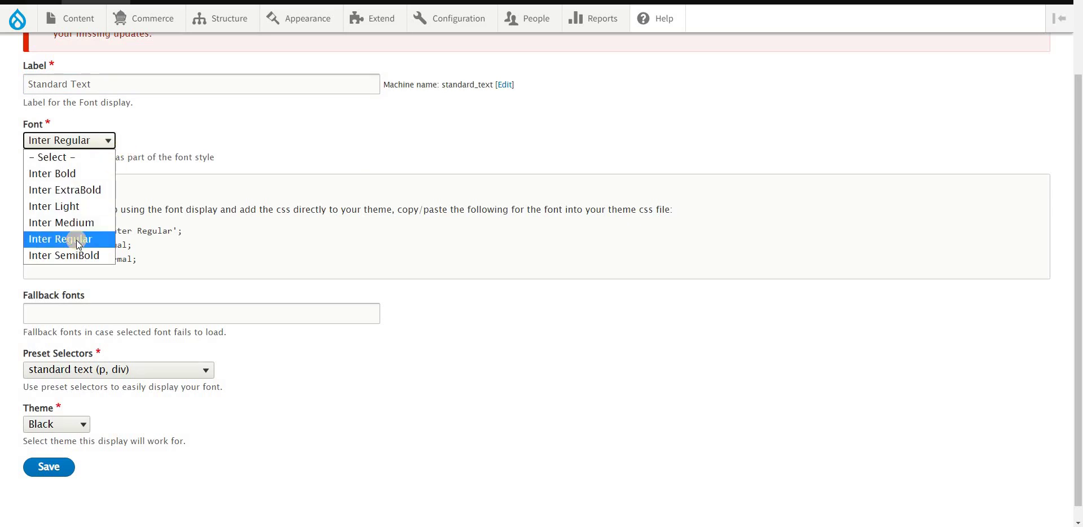
{"action": "left_click", "coordinate": [337, 133]}
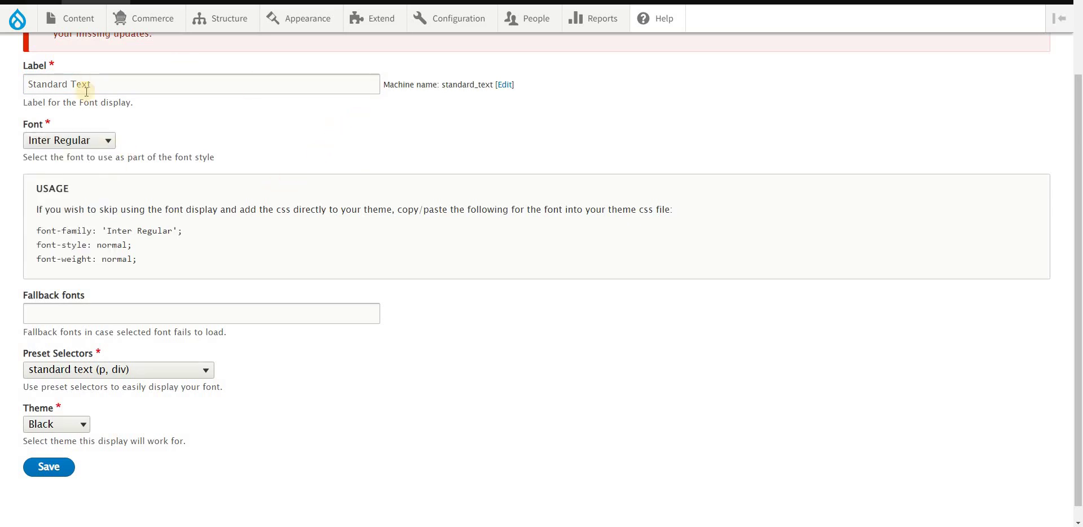
{"action": "left_click", "coordinate": [56, 468]}
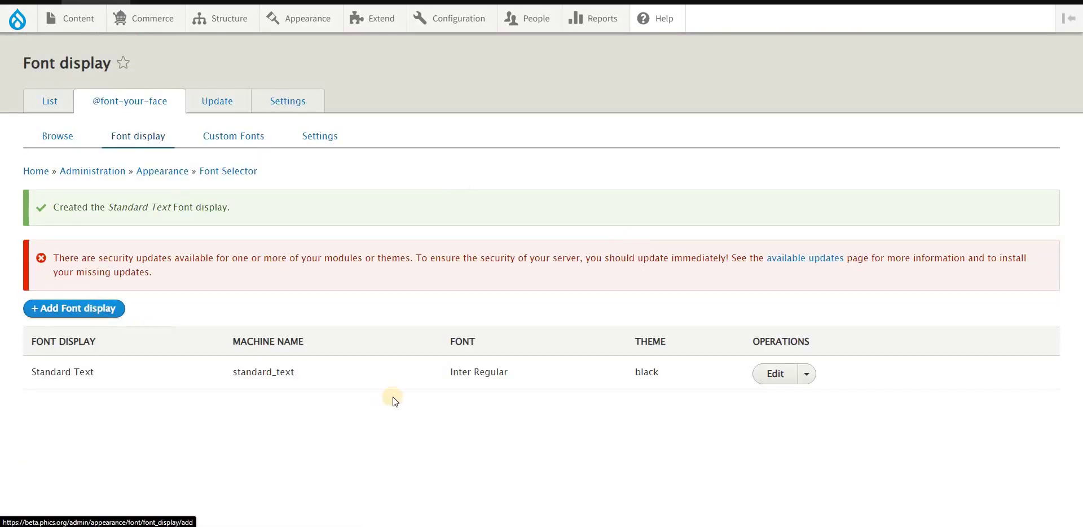
Step: Start a new font display using Inter Bold on All Headers (h1–h6) in the Black theme
{"action": "left_click_drag", "start_coordinate": [295, 372], "coordinate": [246, 374]}
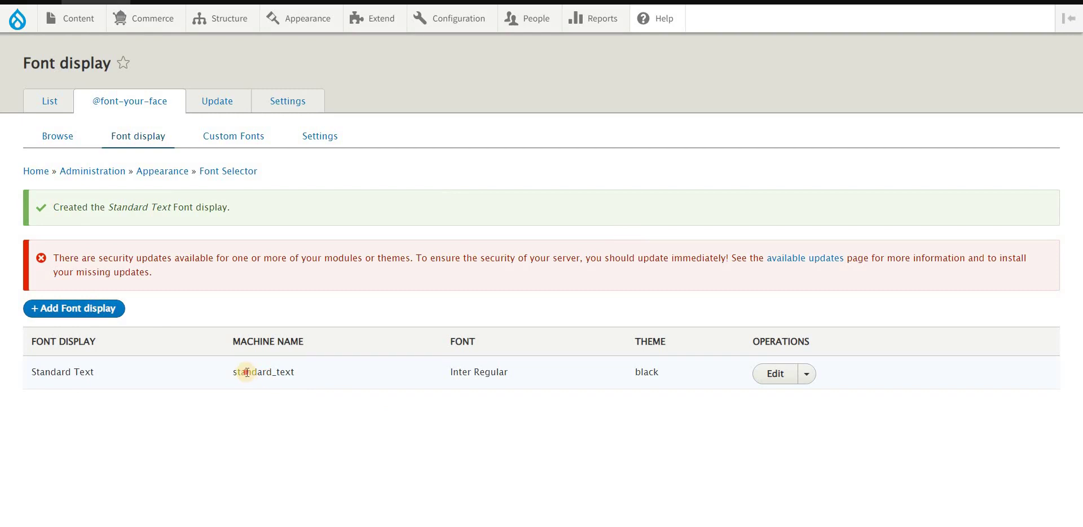
{"action": "left_click", "coordinate": [99, 309]}
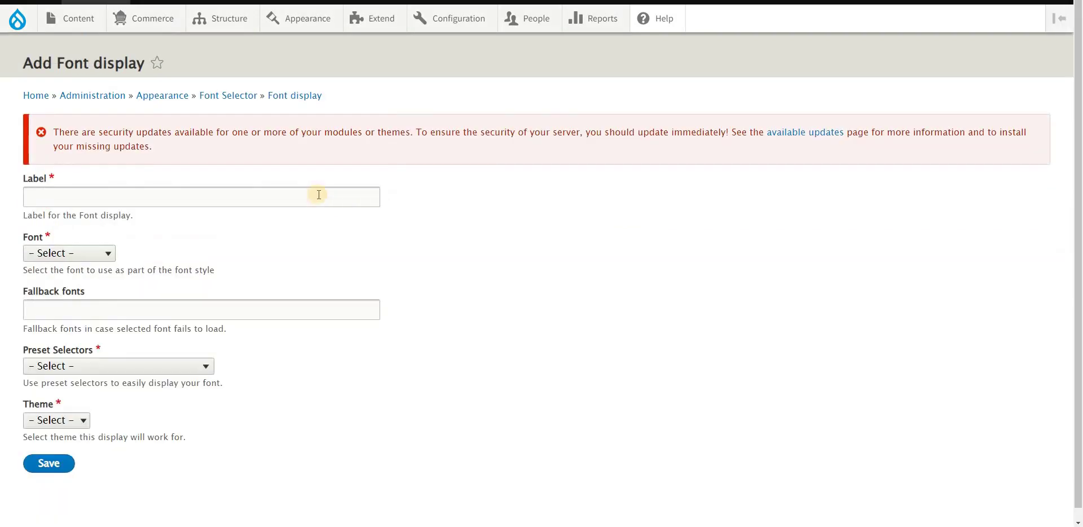
{"action": "left_click", "coordinate": [94, 253]}
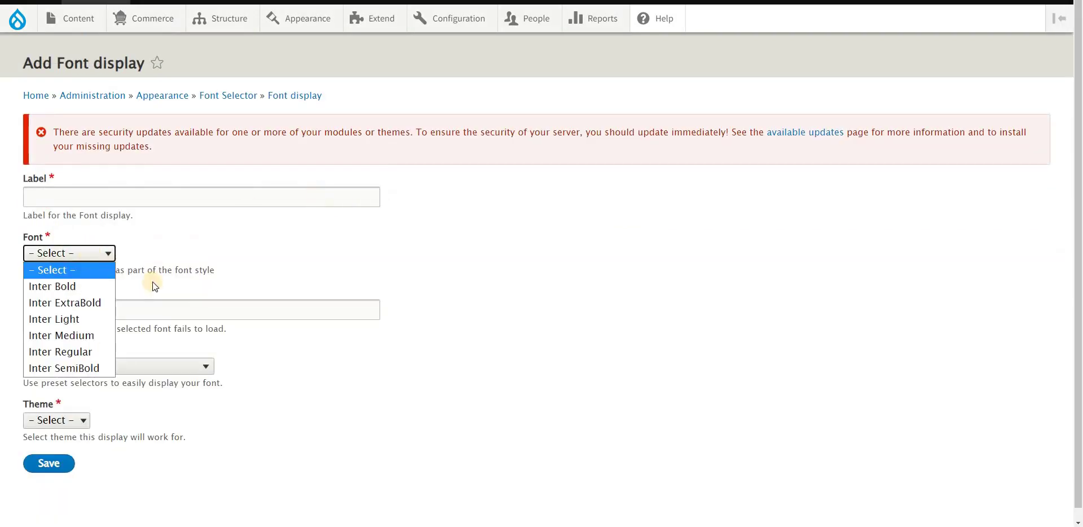
{"action": "left_click", "coordinate": [103, 293]}
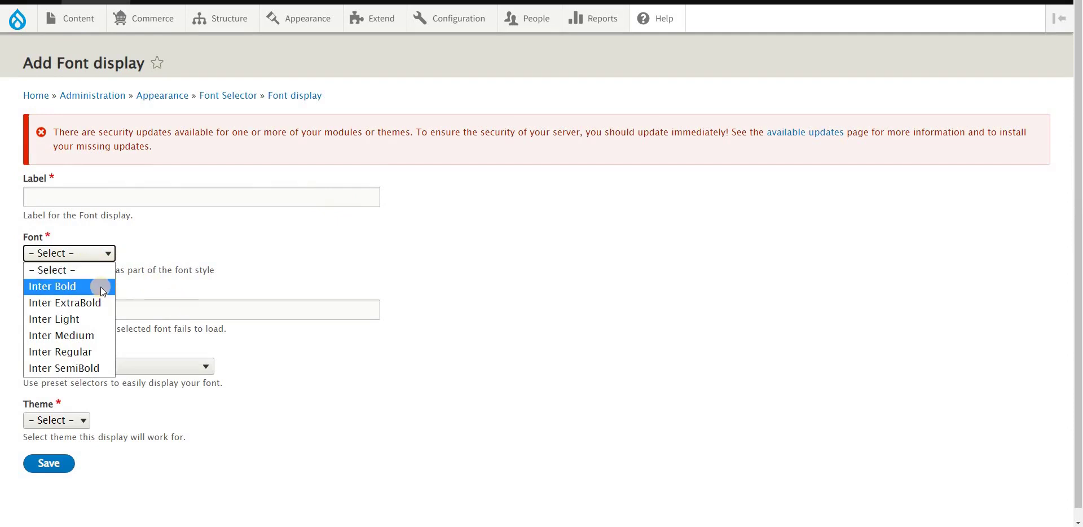
{"action": "scroll", "coordinate": [110, 372], "scroll_direction": "down", "scroll_amount": 2}
{"action": "left_click", "coordinate": [110, 372]}
{"action": "left_click", "coordinate": [93, 404]}
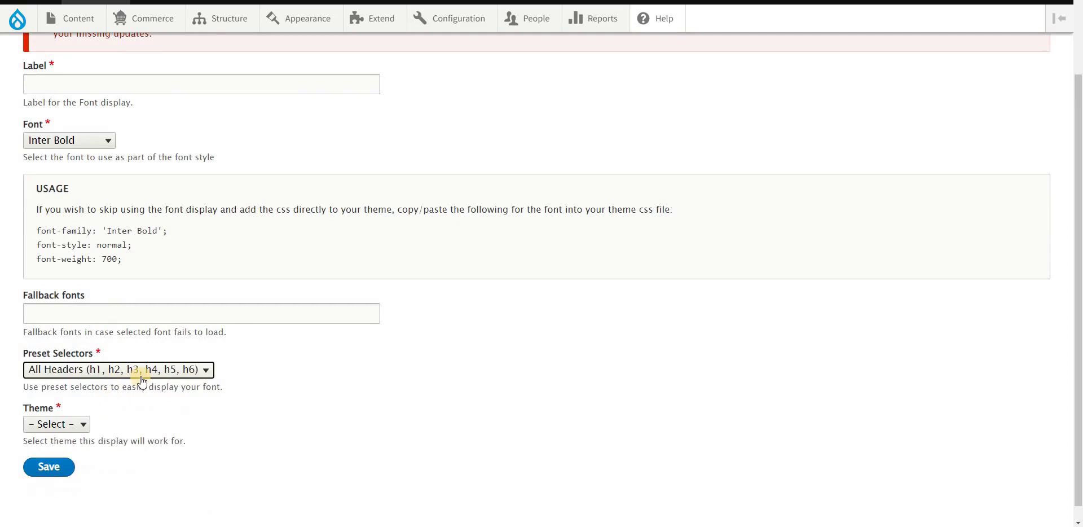
{"action": "left_click", "coordinate": [150, 370]}
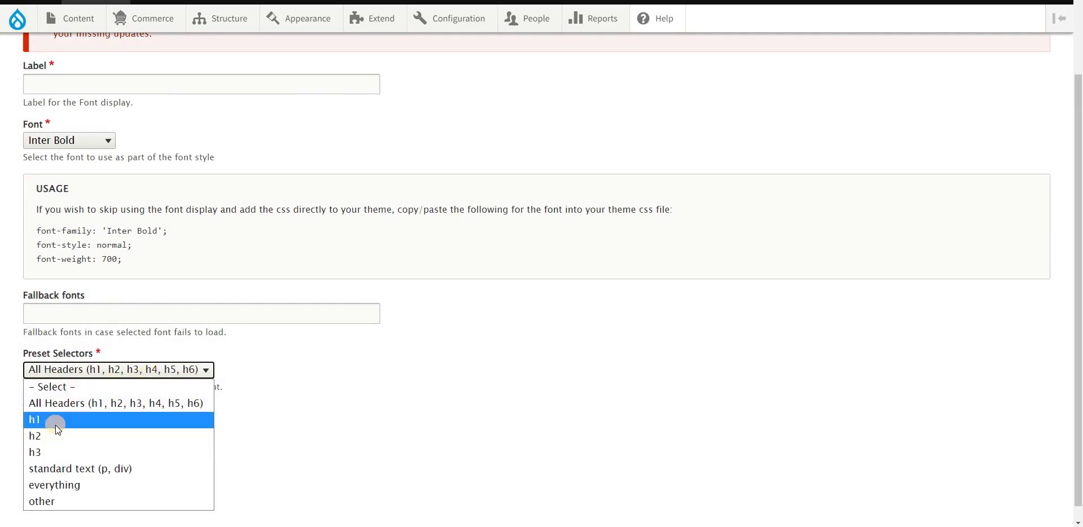
{"action": "left_click", "coordinate": [202, 401]}
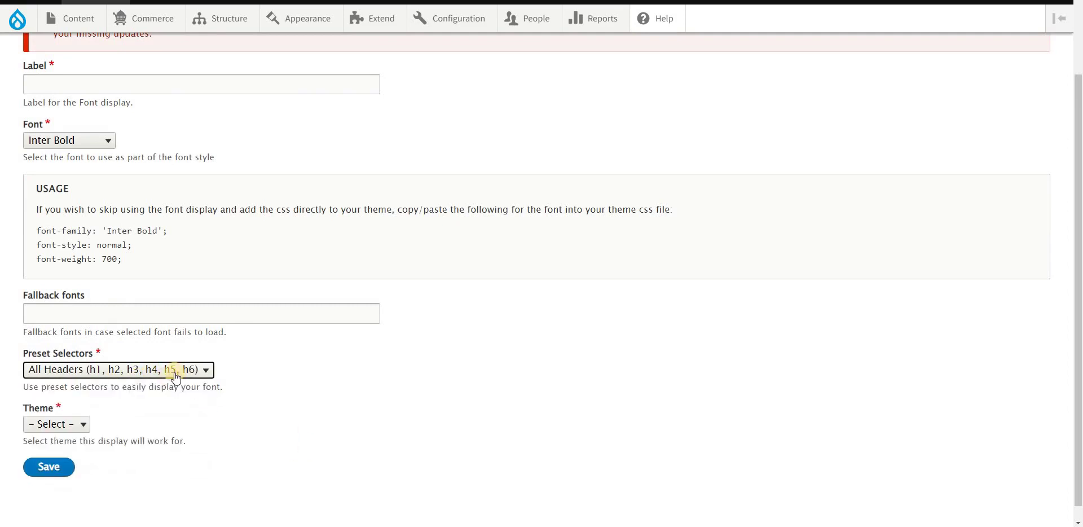
{"action": "left_click", "coordinate": [88, 424]}
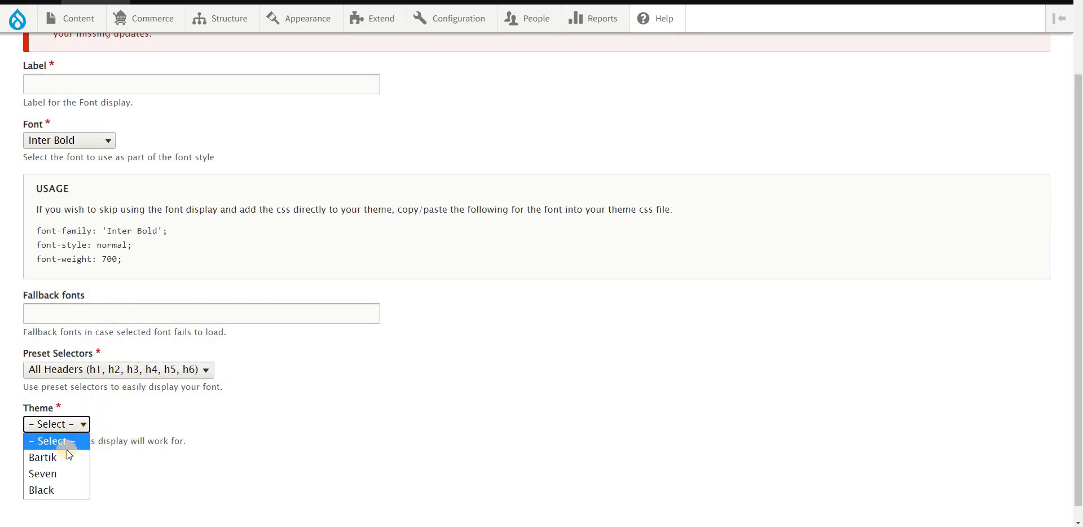
{"action": "left_click", "coordinate": [62, 488]}
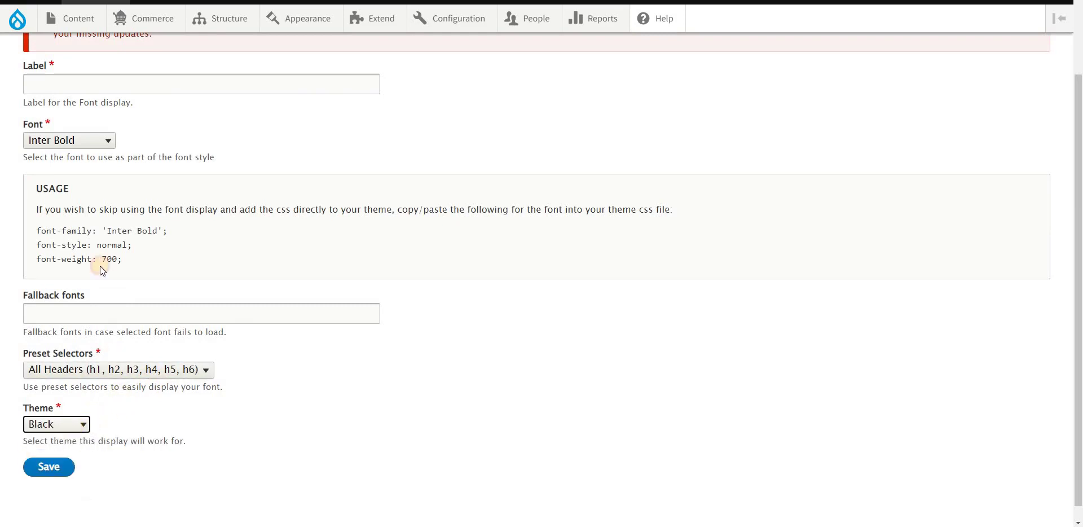
{"action": "left_click", "coordinate": [100, 142]}
{"action": "left_click", "coordinate": [157, 138]}
Step: Label the display All Headers and save it
{"action": "left_click", "coordinate": [146, 83]}
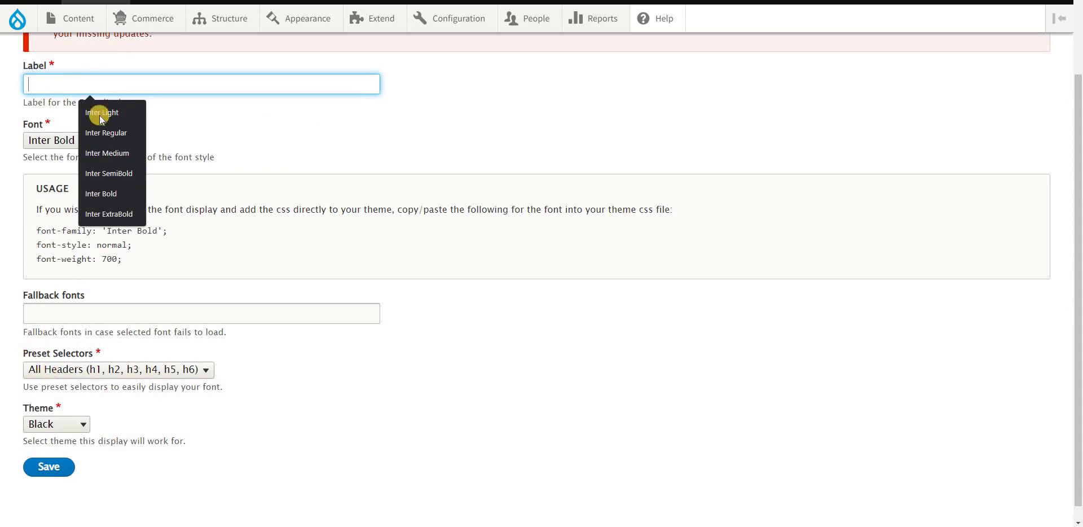
{"action": "type", "text": "All Headers"}
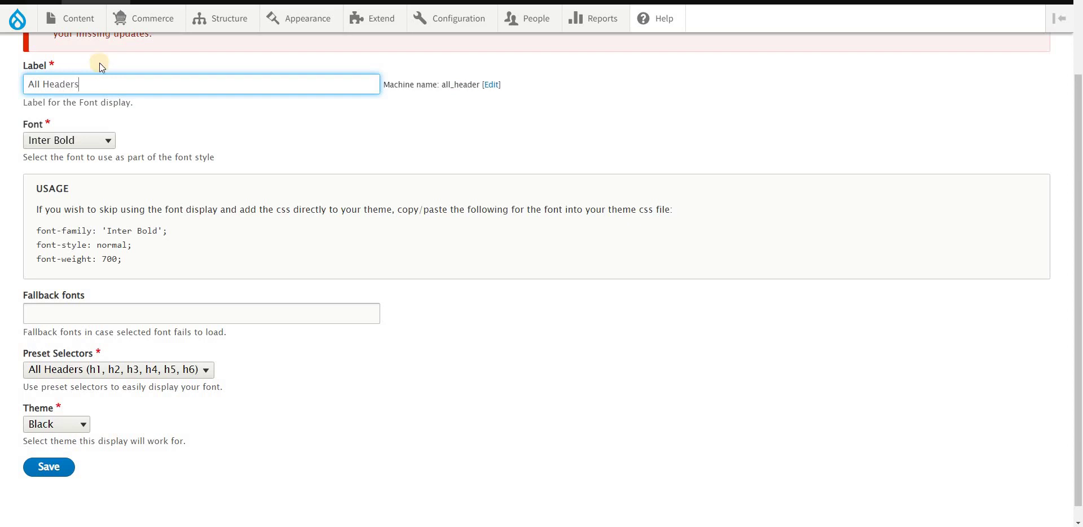
{"action": "left_click", "coordinate": [400, 117]}
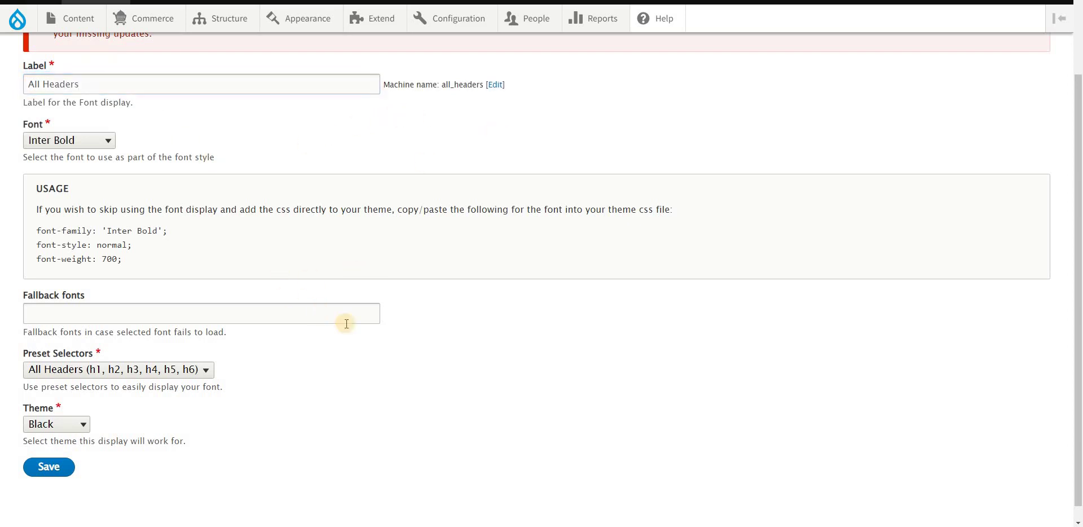
{"action": "scroll", "coordinate": [339, 319], "scroll_direction": "down", "scroll_amount": 1}
{"action": "left_click", "coordinate": [49, 450]}
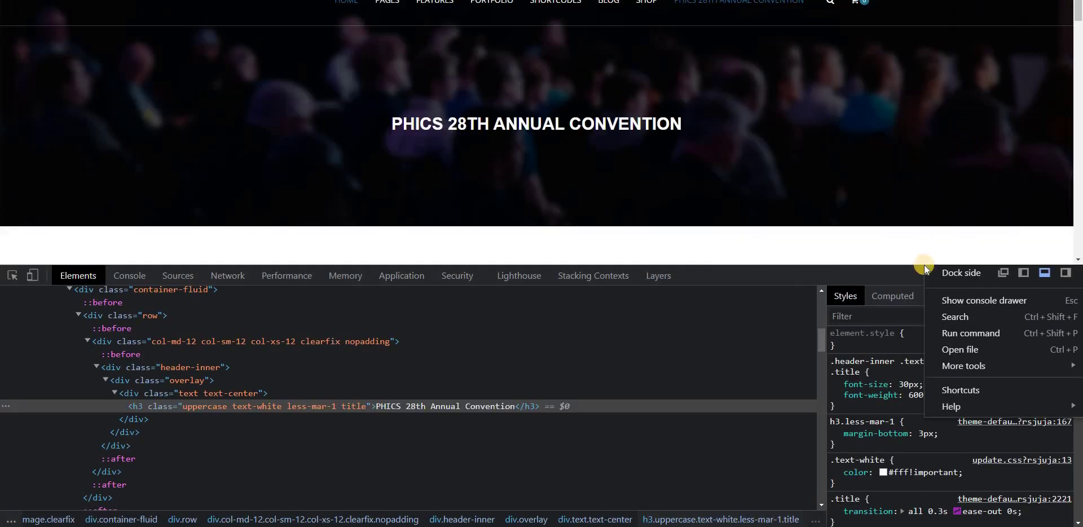
Step: Dismiss the DevTools options menu and close DevTools with F12
{"action": "left_click", "coordinate": [926, 235]}
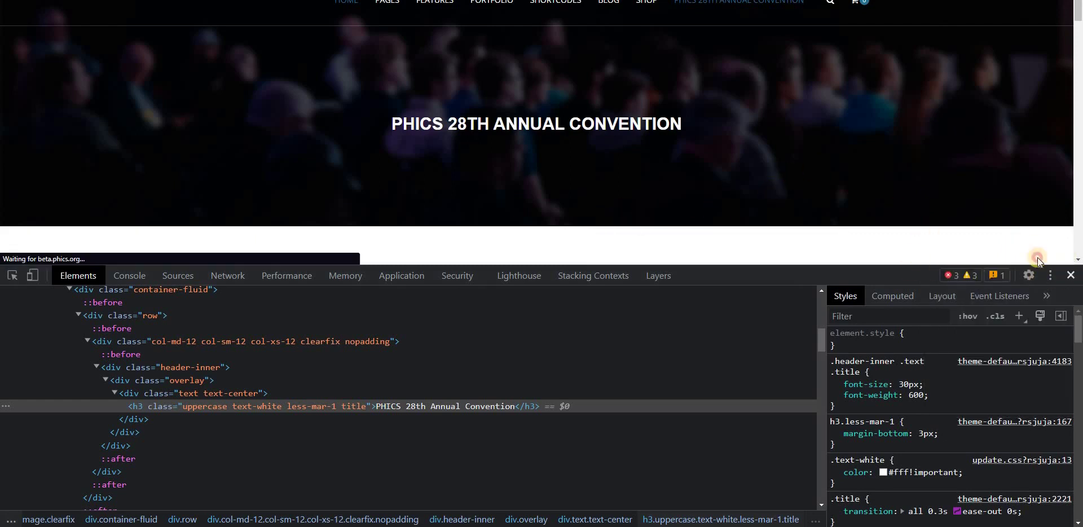
{"action": "key", "text": "F12"}
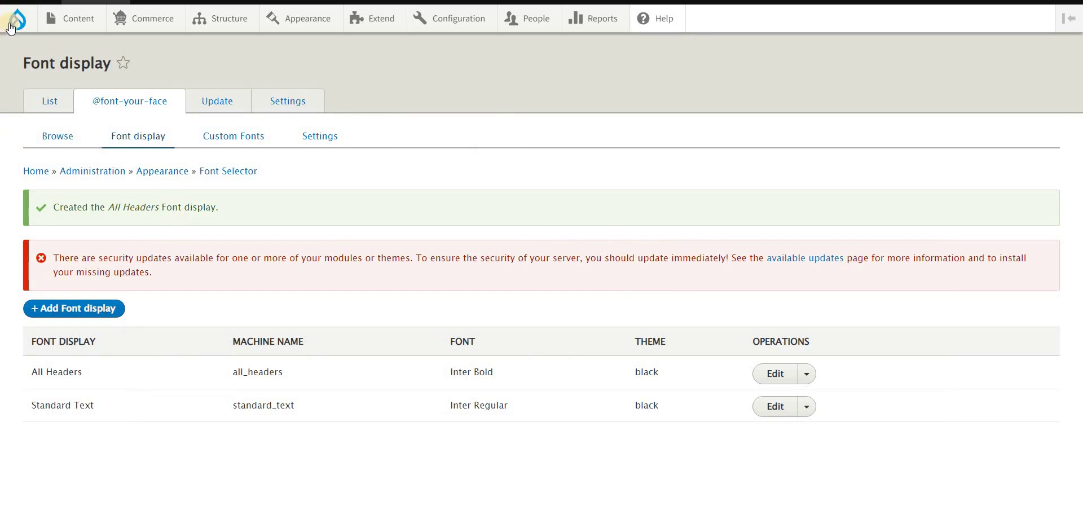
Step: Flush all Drupal caches from the admin toolbar menu
{"action": "mouse_move", "coordinate": [15, 35]}
{"action": "mouse_move", "coordinate": [27, 79]}
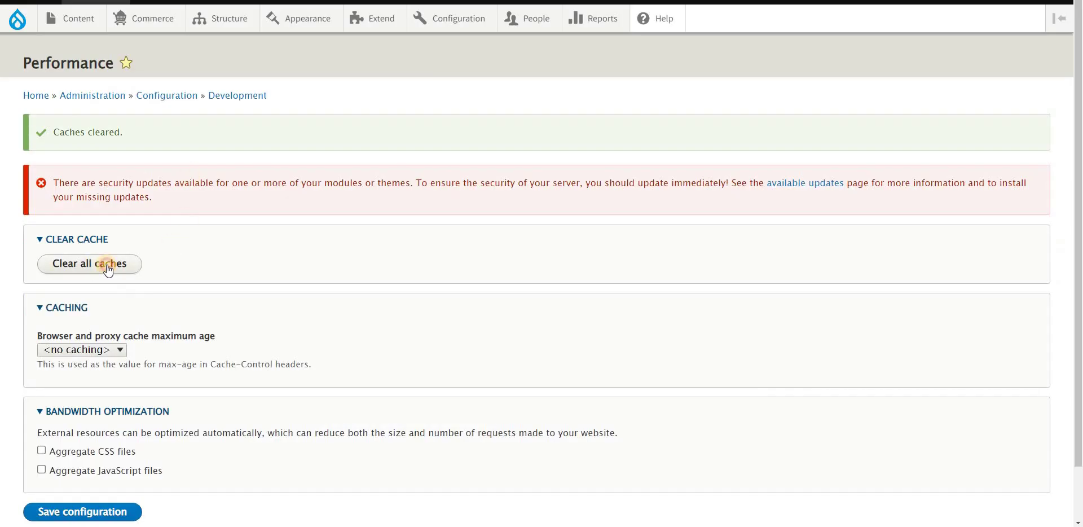
{"action": "left_click", "coordinate": [107, 267]}
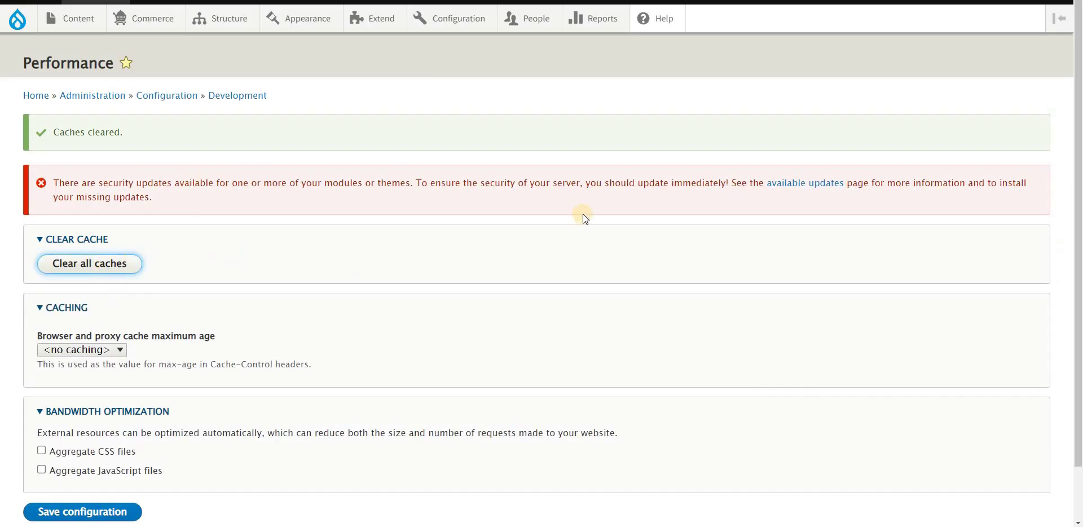
Step: Open DevTools on the convention page and inspect the title h3 showing font-family 'Inter Bold'
{"action": "key", "text": "alt+Tab"}
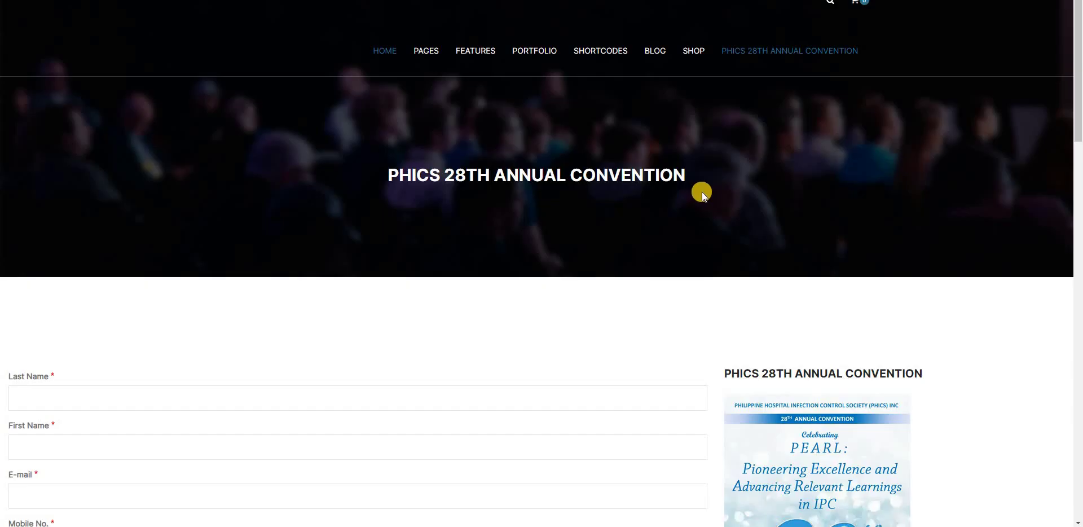
{"action": "right_click", "coordinate": [340, 205]}
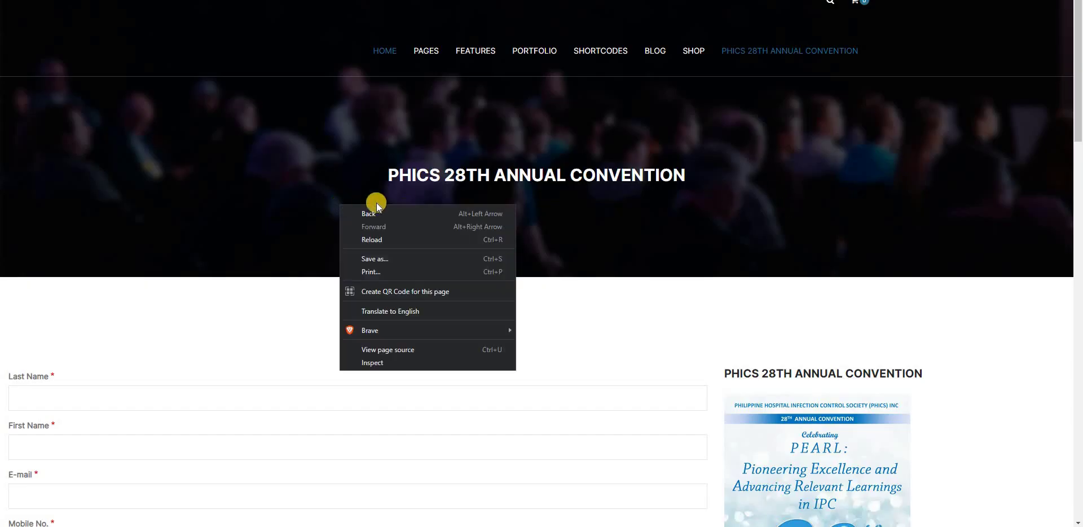
{"action": "left_click", "coordinate": [261, 172]}
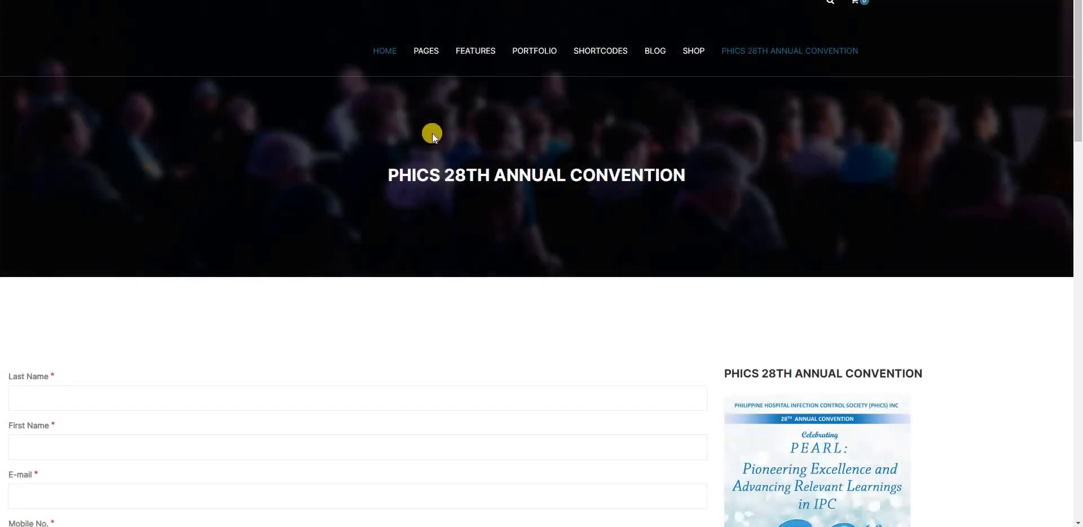
{"action": "right_click", "coordinate": [437, 133]}
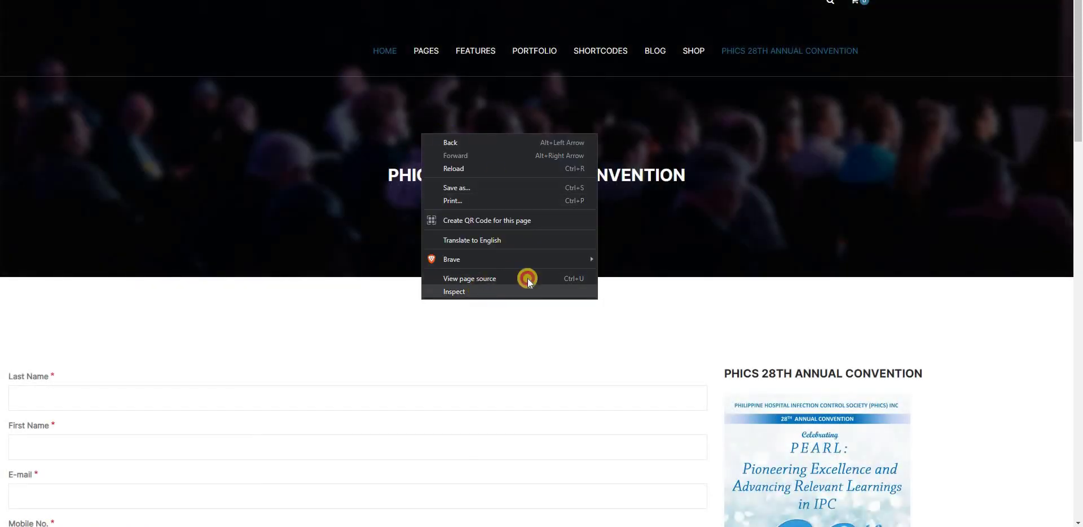
{"action": "left_click", "coordinate": [610, 282]}
{"action": "key", "text": "F12"}
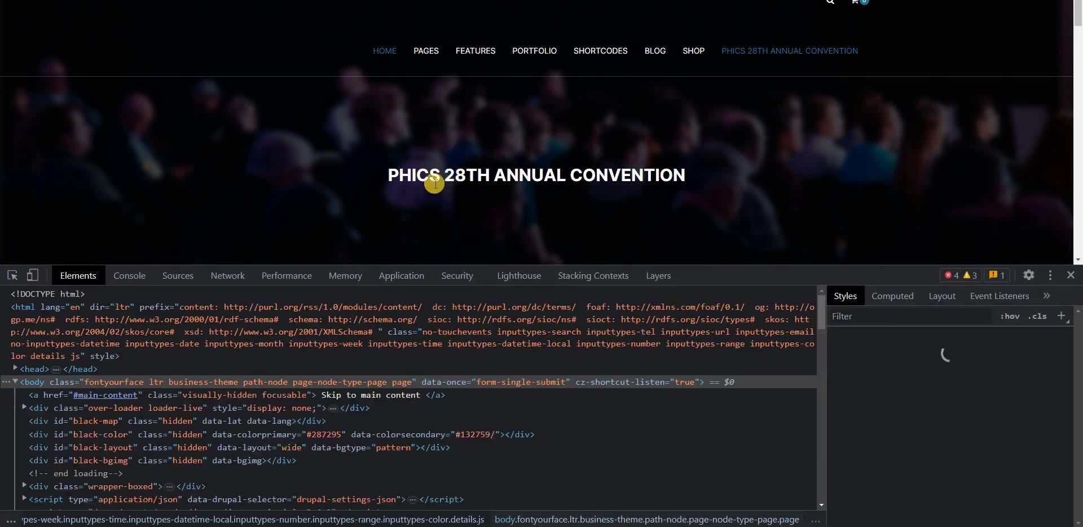
{"action": "left_click", "coordinate": [28, 274]}
{"action": "left_click", "coordinate": [454, 177]}
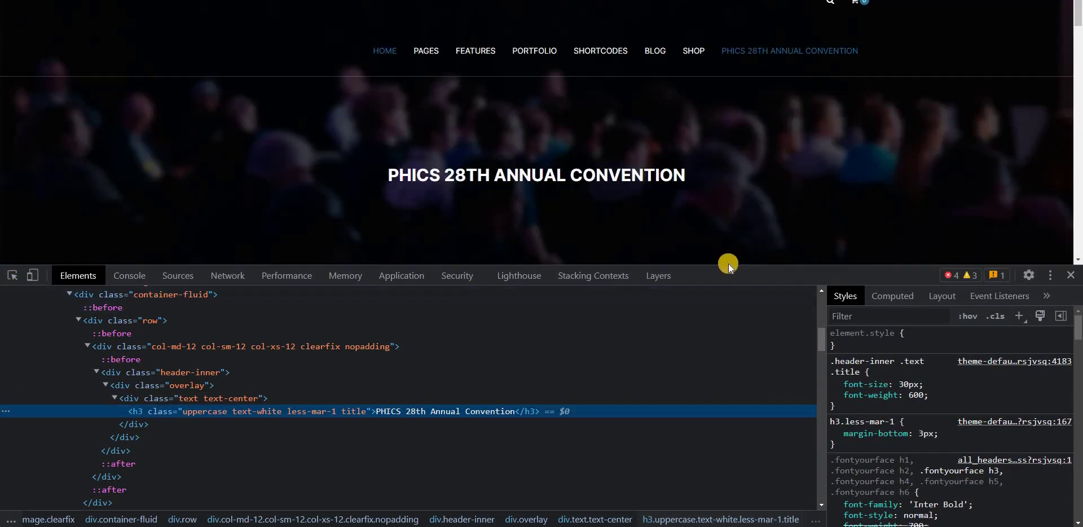
{"action": "left_click_drag", "start_coordinate": [726, 264], "coordinate": [727, 239]}
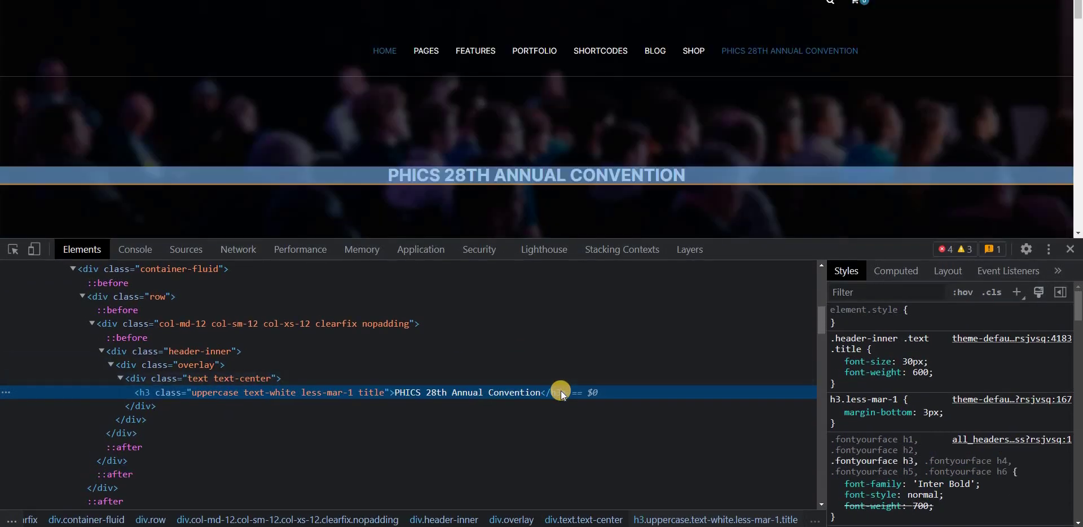
{"action": "key", "text": "ctrl+plus"}
{"action": "key", "text": "ctrl+plus"}
Step: Inspect the convention title h3 and locate its .fontyourface rule applying 'Inter Bold'
{"action": "left_click", "coordinate": [19, 255]}
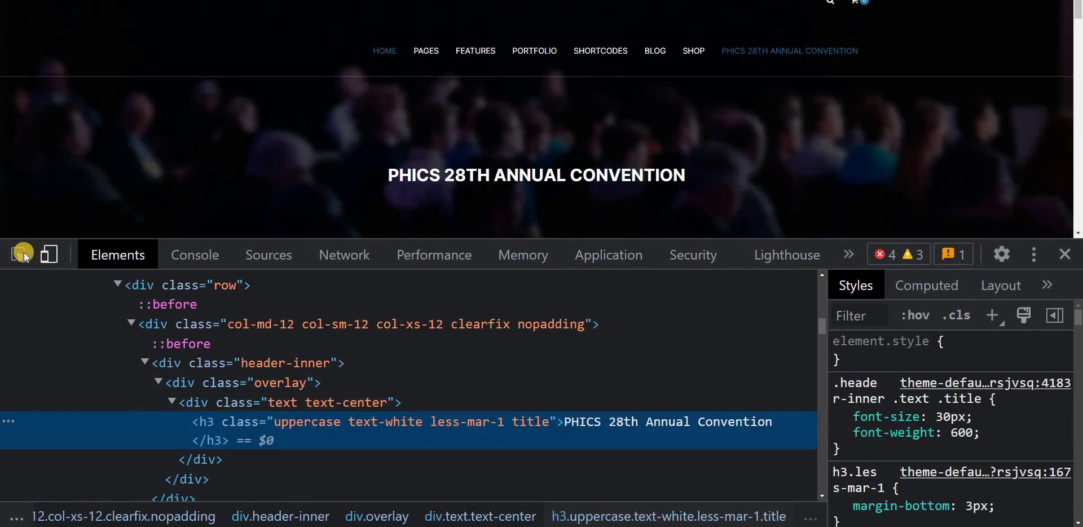
{"action": "left_click", "coordinate": [431, 171]}
{"action": "left_click", "coordinate": [228, 428]}
{"action": "scroll", "coordinate": [935, 404], "scroll_direction": "down", "scroll_amount": 3}
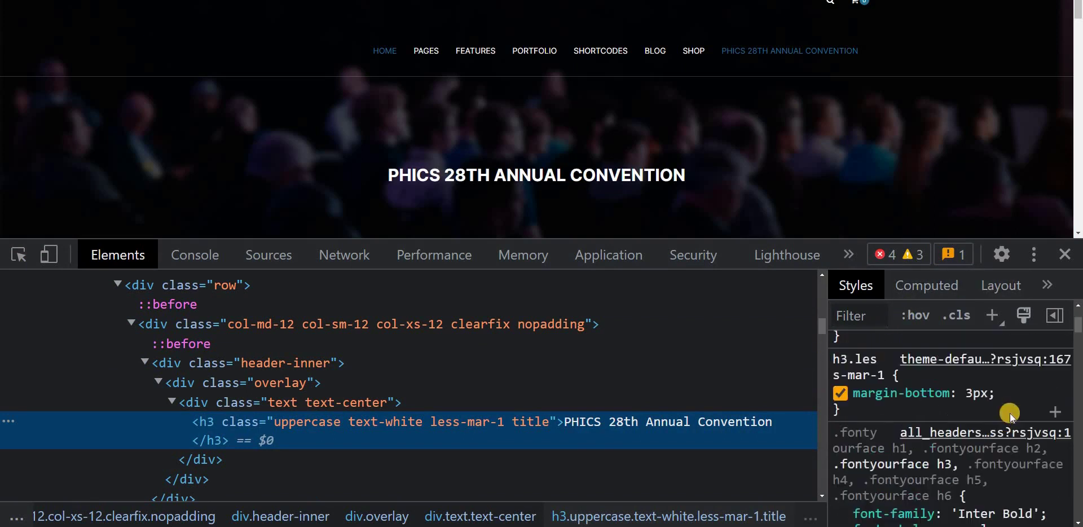
{"action": "left_click_drag", "start_coordinate": [853, 389], "coordinate": [903, 404]}
{"action": "left_click", "coordinate": [919, 406]}
{"action": "left_click", "coordinate": [1009, 430]}
{"action": "left_click", "coordinate": [990, 457]}
Step: Note the struck-out font-weight: 700 declaration, make the DevTools panel taller and bring up its dock options
{"action": "scroll", "coordinate": [1043, 458], "scroll_direction": "down", "scroll_amount": 2}
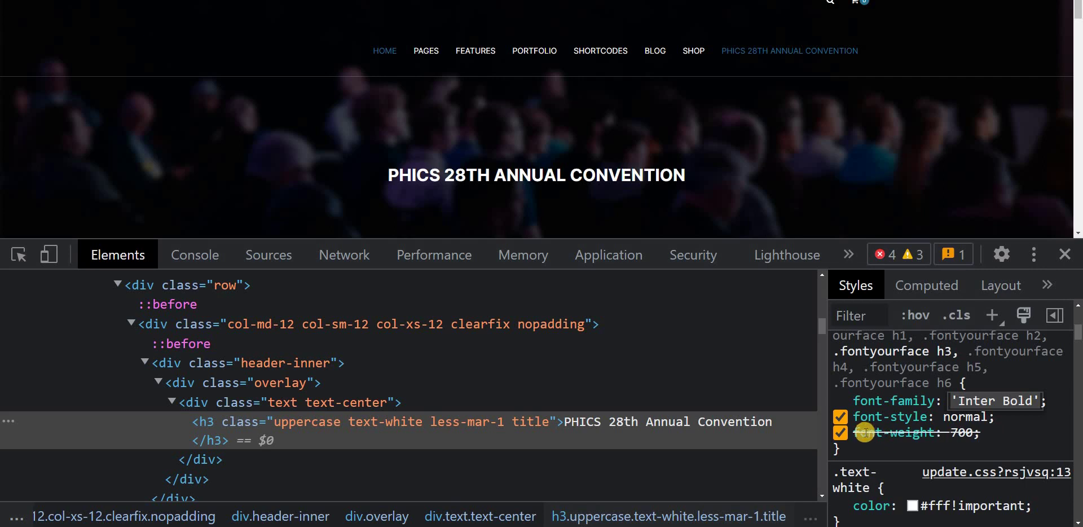
{"action": "left_click", "coordinate": [948, 433]}
{"action": "left_click_drag", "start_coordinate": [948, 433], "coordinate": [962, 433]}
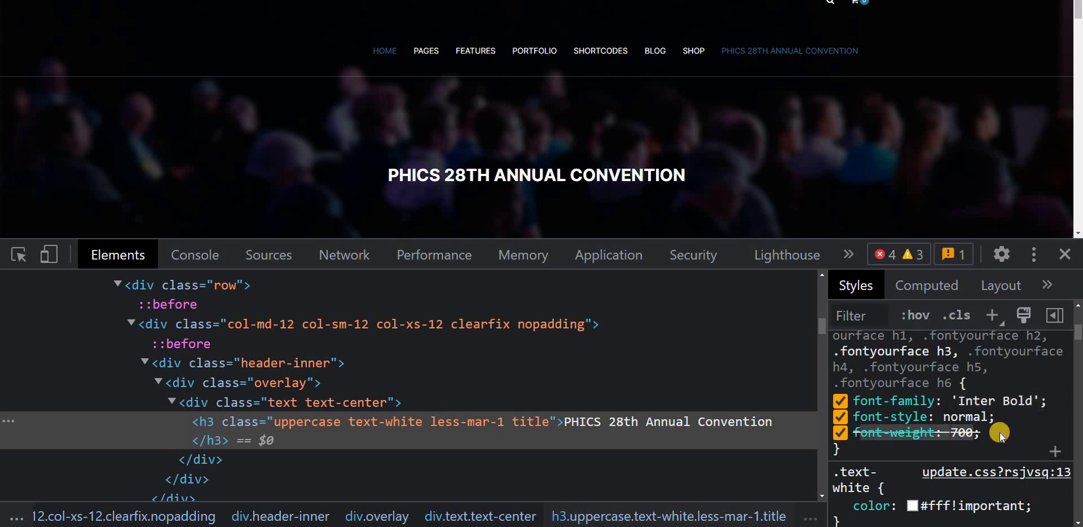
{"action": "left_click", "coordinate": [996, 432]}
{"action": "left_click", "coordinate": [991, 432]}
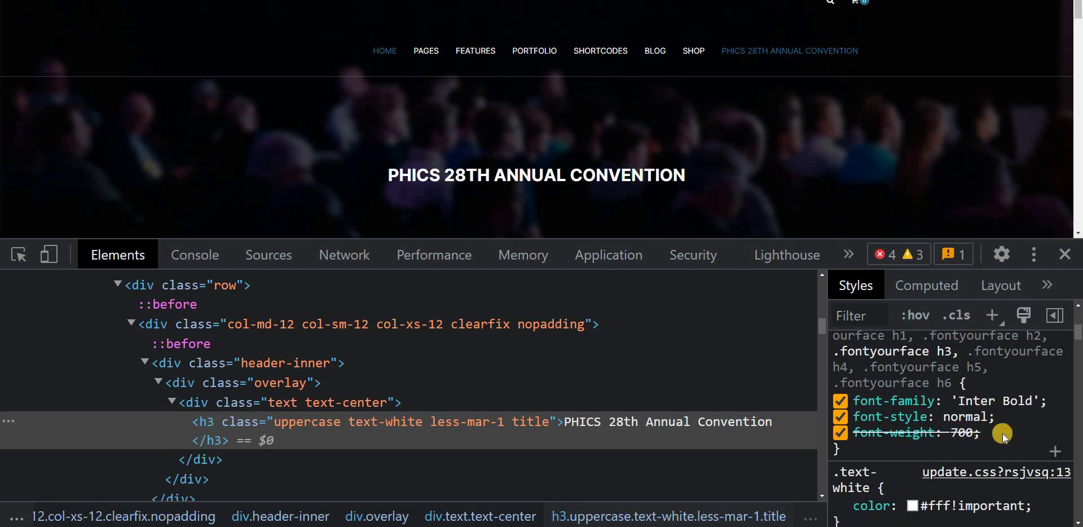
{"action": "scroll", "coordinate": [1002, 433], "scroll_direction": "down", "scroll_amount": 1}
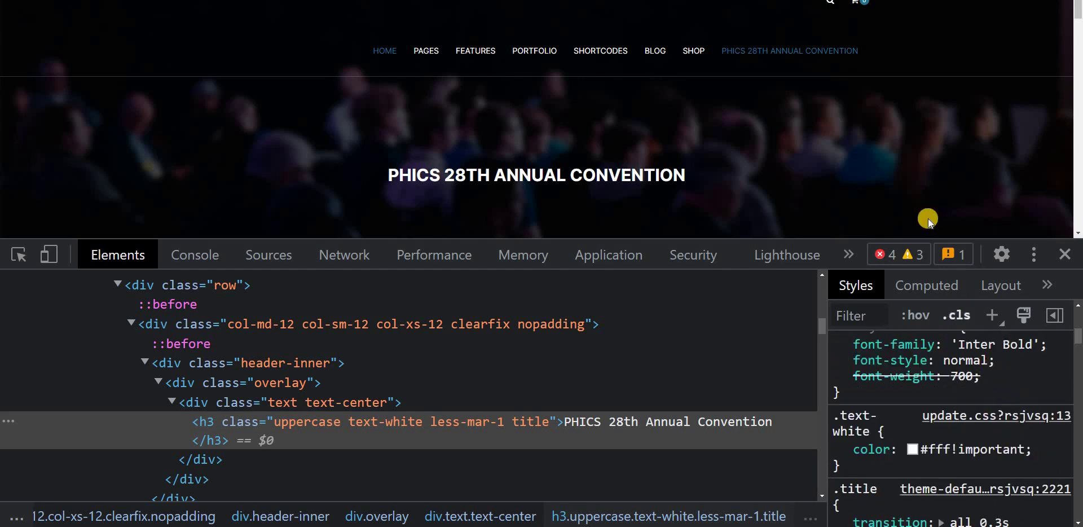
{"action": "left_click_drag", "start_coordinate": [921, 237], "coordinate": [921, 209]}
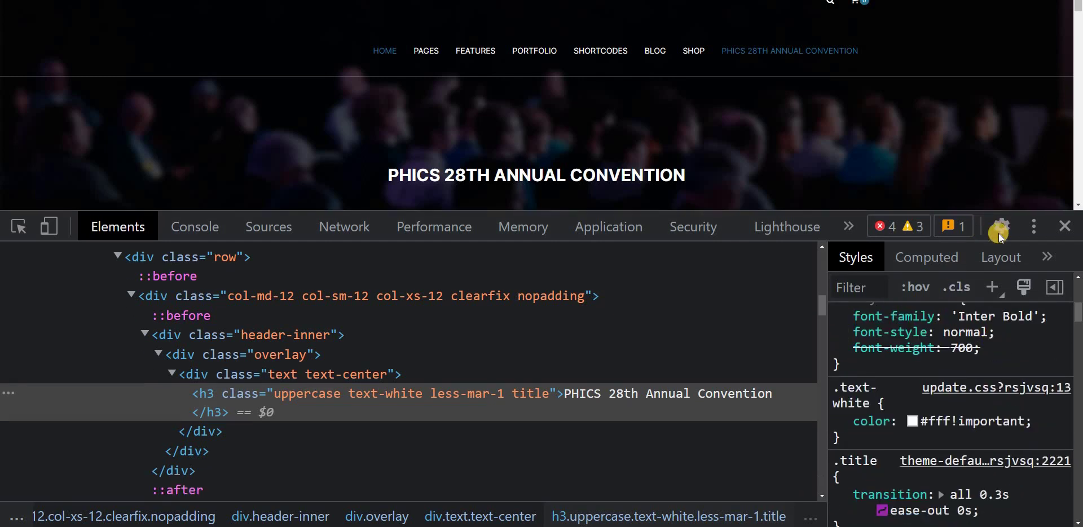
{"action": "left_click", "coordinate": [1034, 226]}
Step: Dock DevTools to the right and select the convention title's theme style rule
{"action": "left_click", "coordinate": [1058, 261]}
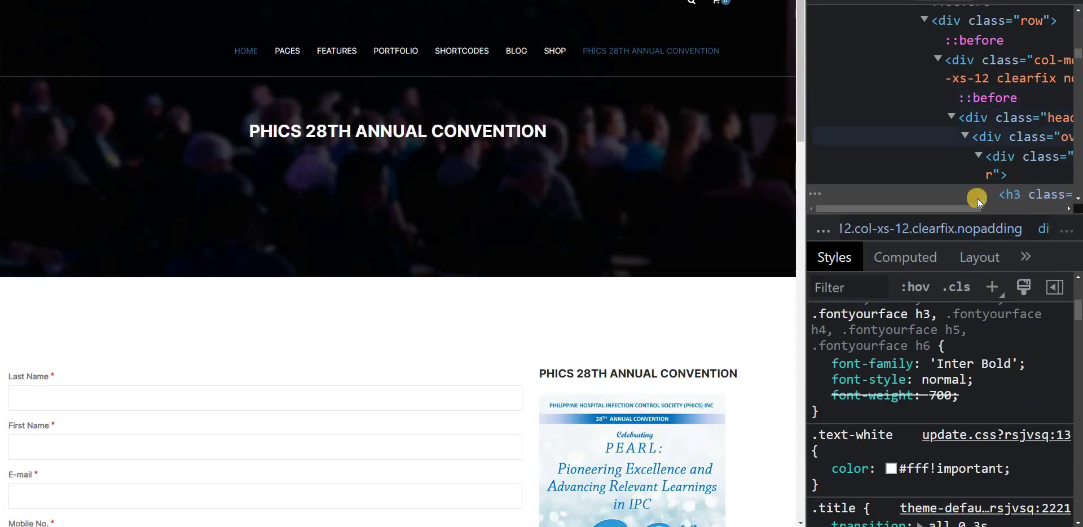
{"action": "left_click_drag", "start_coordinate": [953, 210], "coordinate": [1032, 207]}
{"action": "scroll", "coordinate": [1035, 165], "scroll_direction": "down", "scroll_amount": 1}
{"action": "scroll", "coordinate": [1015, 116], "scroll_direction": "down", "scroll_amount": 1}
{"action": "left_click", "coordinate": [993, 113]}
{"action": "scroll", "coordinate": [967, 387], "scroll_direction": "up", "scroll_amount": 1}
{"action": "scroll", "coordinate": [967, 388], "scroll_direction": "up", "scroll_amount": 3}
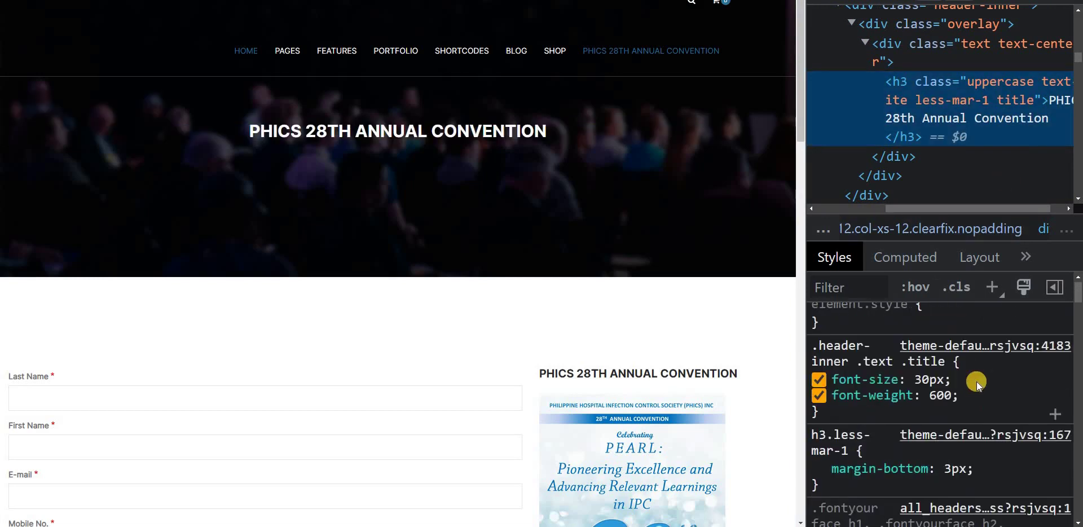
{"action": "left_click", "coordinate": [886, 364]}
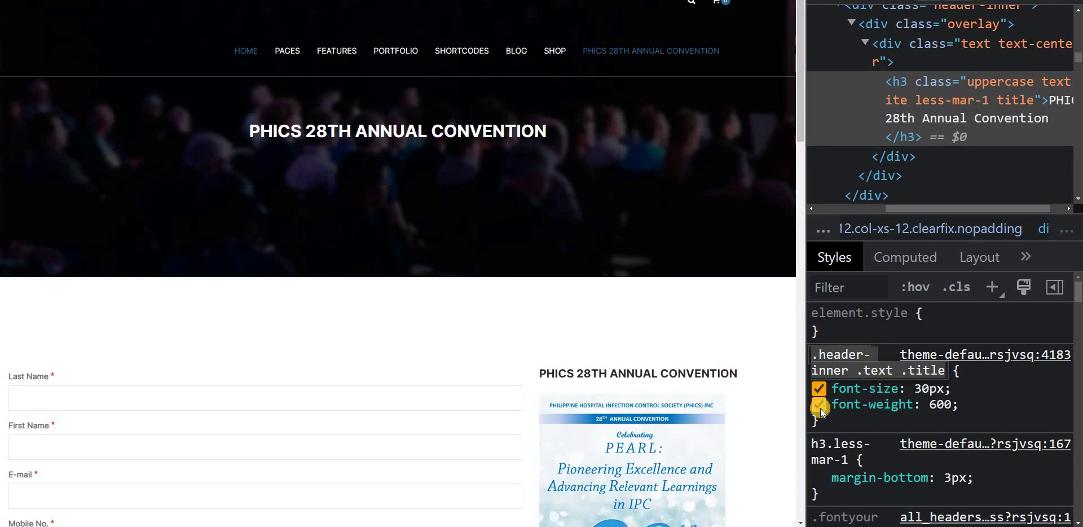
Step: Toggle the theme's font-weight 600 and make the Inter Bold rule's weight 700 !important
{"action": "left_click", "coordinate": [821, 408]}
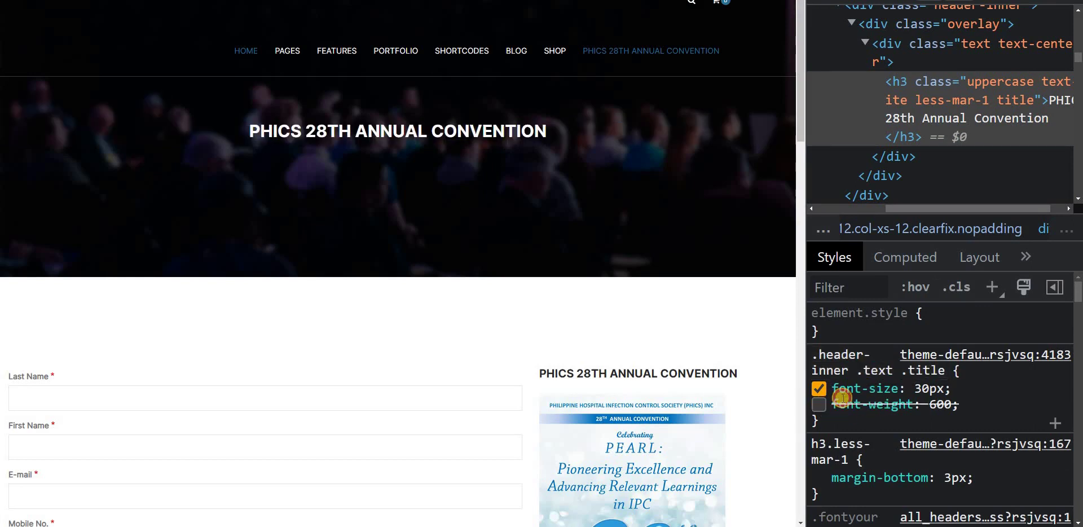
{"action": "left_click", "coordinate": [819, 405]}
{"action": "scroll", "coordinate": [880, 378], "scroll_direction": "down", "scroll_amount": 2}
{"action": "scroll", "coordinate": [886, 380], "scroll_direction": "up", "scroll_amount": 2}
{"action": "scroll", "coordinate": [892, 387], "scroll_direction": "down", "scroll_amount": 5}
{"action": "left_click", "coordinate": [941, 404]}
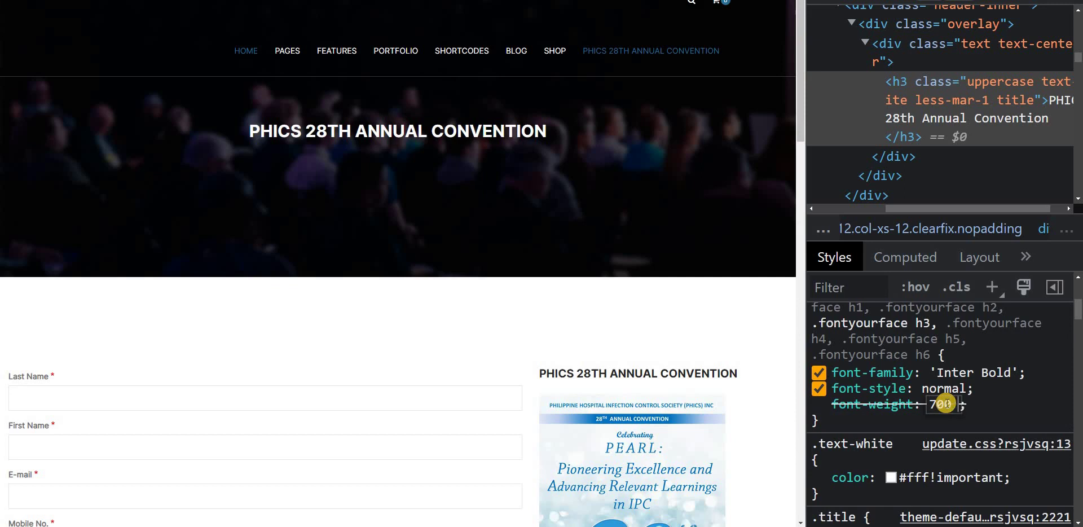
{"action": "type", "text": "!important"}
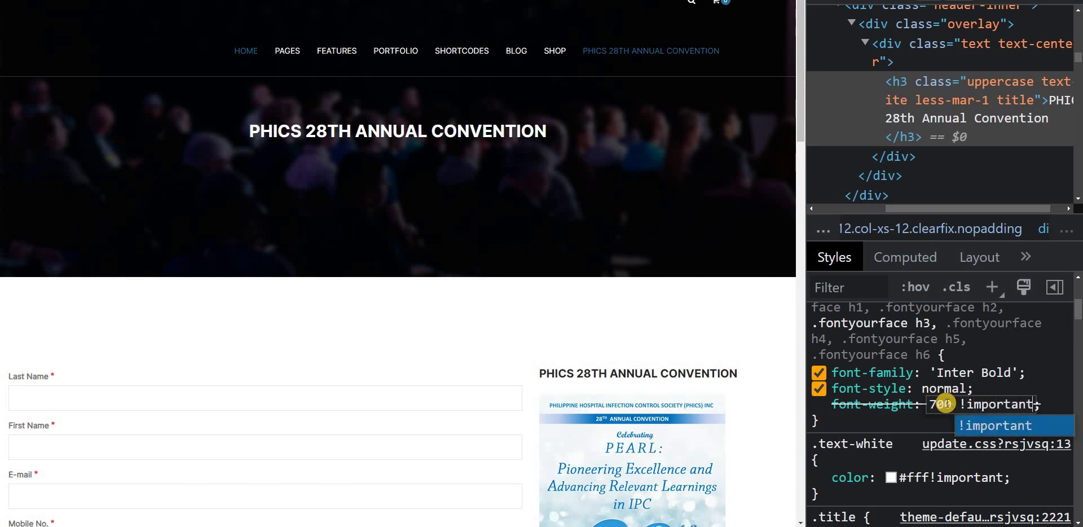
{"action": "key", "text": "Return"}
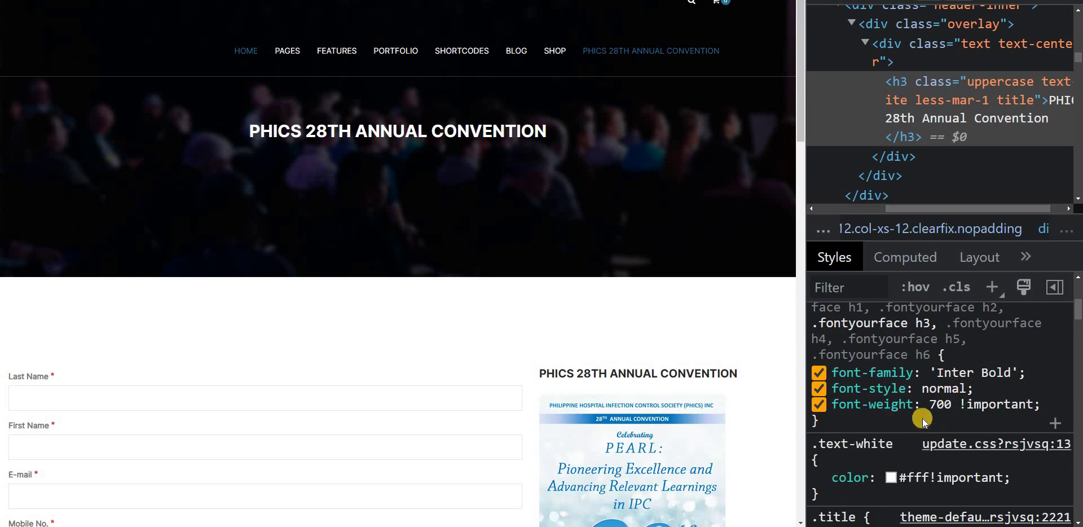
Step: Raise the convention title's font size from 30px to 53px
{"action": "left_click", "coordinate": [868, 414]}
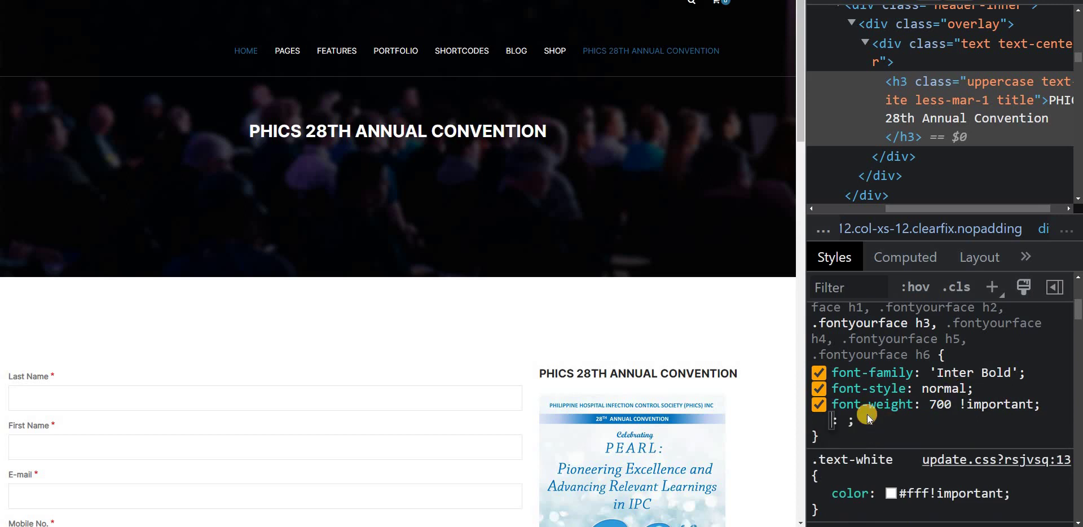
{"action": "left_click", "coordinate": [993, 421]}
{"action": "scroll", "coordinate": [994, 422], "scroll_direction": "up", "scroll_amount": 5}
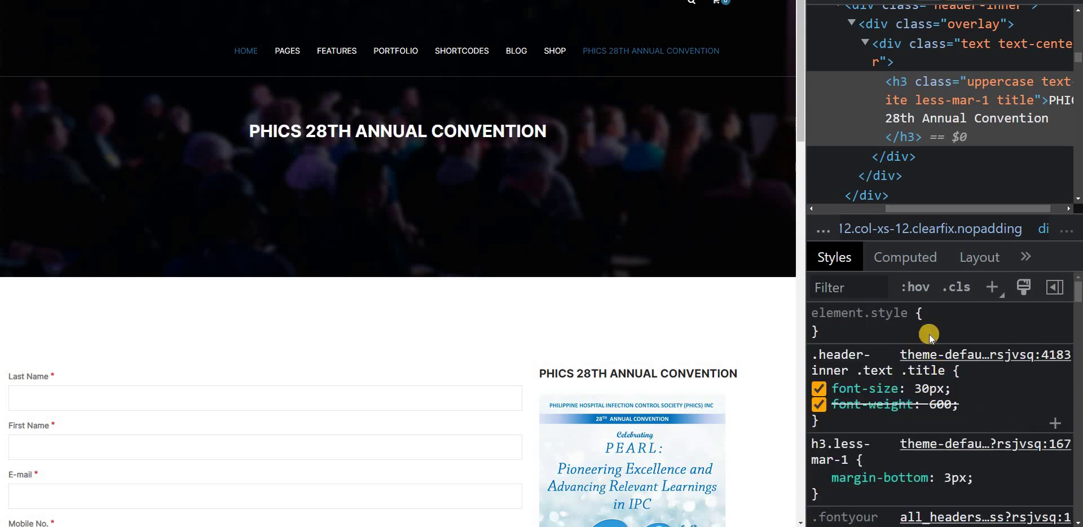
{"action": "left_click", "coordinate": [925, 388]}
{"action": "key", "text": "Up"}
{"action": "key", "text": "Up"}
{"action": "key", "text": "Up"}
{"action": "key", "text": "Up"}
{"action": "key", "text": "Up"}
{"action": "key", "text": "Up"}
{"action": "key", "text": "Up"}
{"action": "key", "text": "Up"}
{"action": "key", "text": "Up"}
{"action": "key", "text": "Up"}
{"action": "key", "text": "Up"}
{"action": "key", "text": "Up"}
{"action": "key", "text": "Up"}
{"action": "key", "text": "Up"}
{"action": "key", "text": "Up"}
{"action": "key", "text": "Up"}
{"action": "key", "text": "Up"}
{"action": "key", "text": "Up"}
{"action": "key", "text": "Up"}
{"action": "key", "text": "Up"}
{"action": "key", "text": "Up"}
{"action": "key", "text": "Up"}
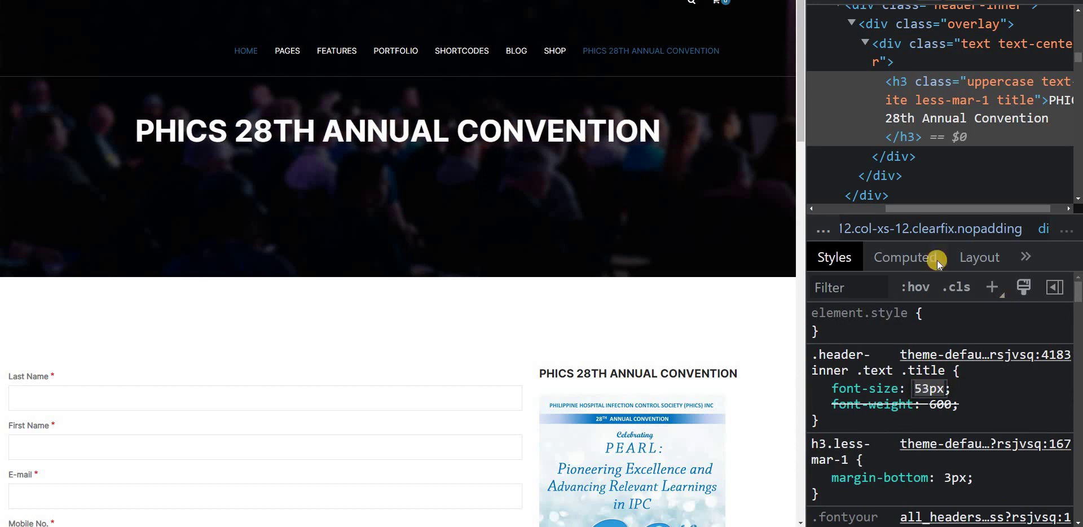
Step: Scroll down and inspect the DOH Department Circular Endorsement link's styles
{"action": "scroll", "coordinate": [656, 255], "scroll_direction": "down", "scroll_amount": 5}
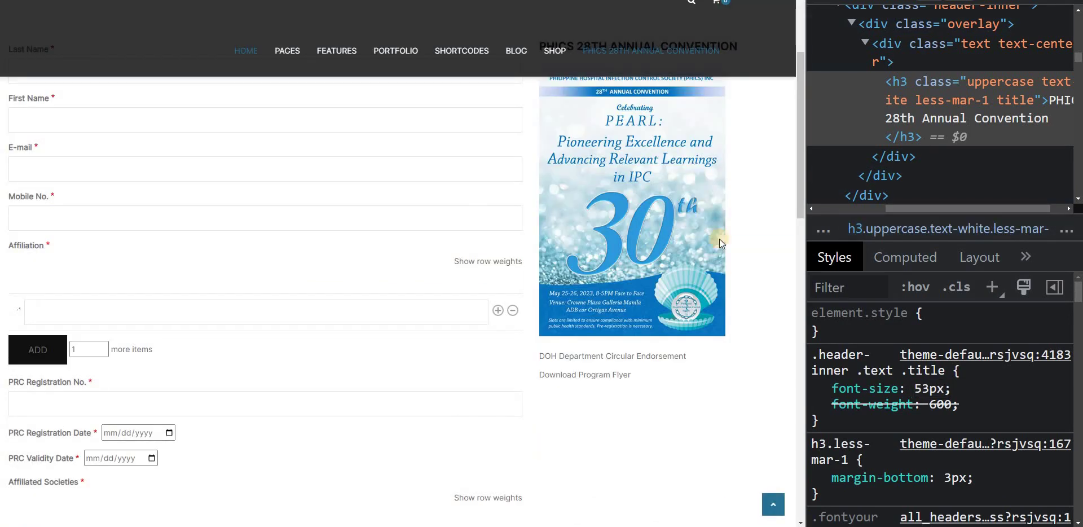
{"action": "key", "text": "ctrl+shift+c"}
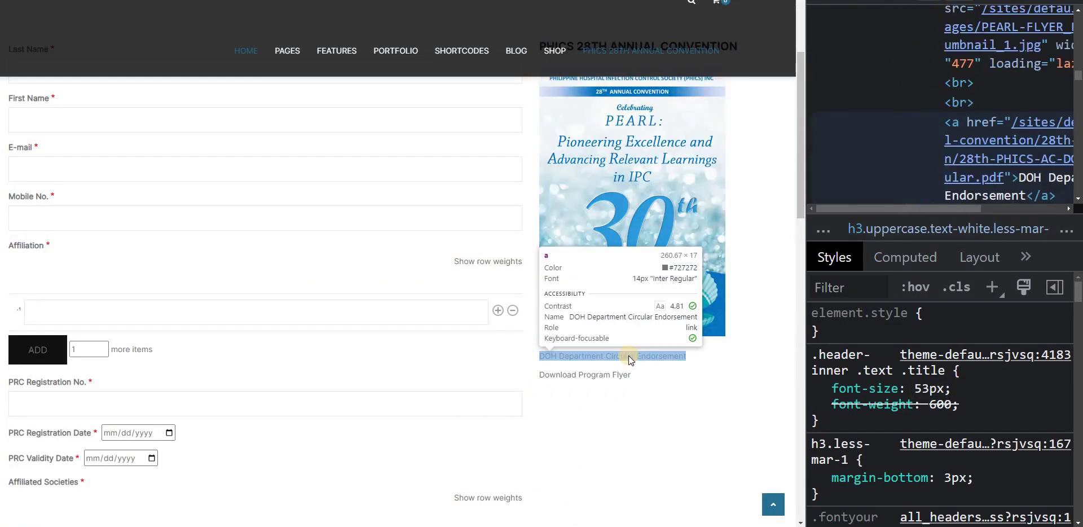
{"action": "left_click", "coordinate": [628, 356]}
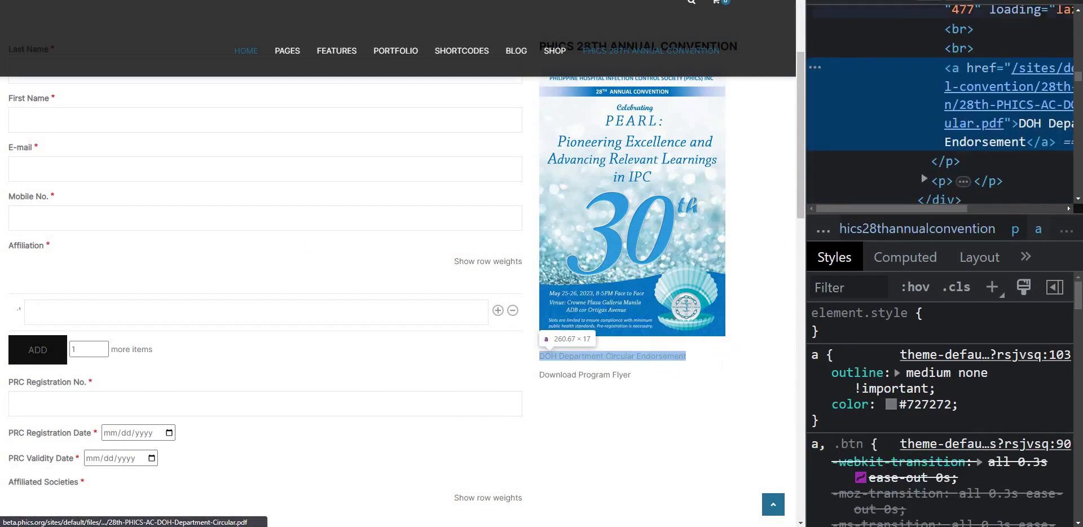
{"action": "key", "text": "ctrl+shift+c"}
{"action": "left_click", "coordinate": [672, 356]}
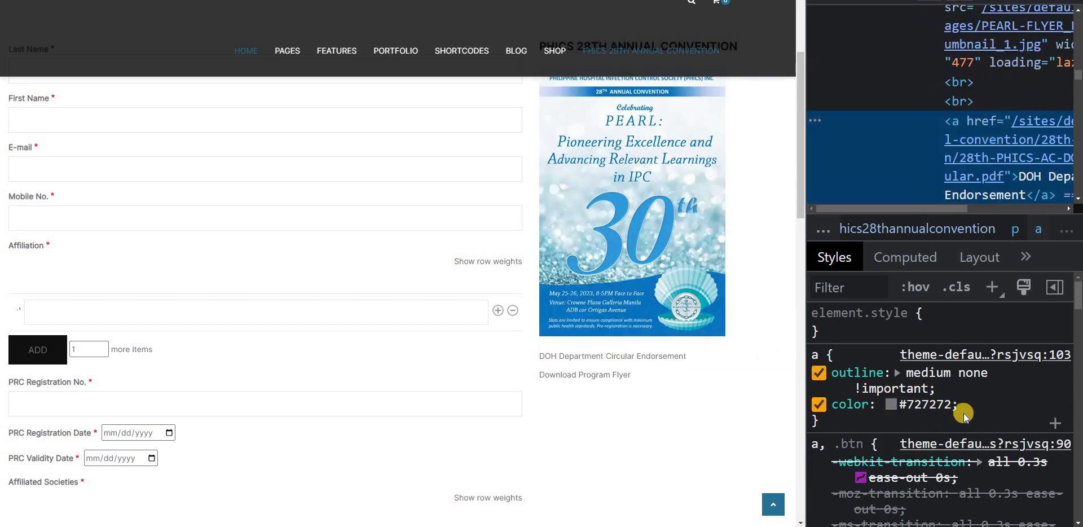
Step: Pick the paragraph holding the Download Program Flyer link from the page
{"action": "scroll", "coordinate": [976, 421], "scroll_direction": "down", "scroll_amount": 10}
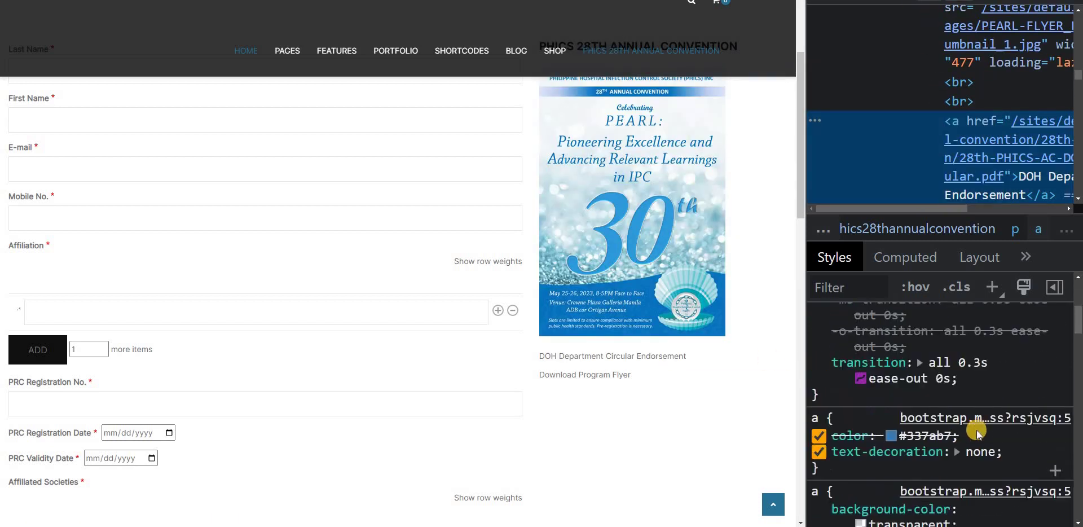
{"action": "scroll", "coordinate": [977, 434], "scroll_direction": "down", "scroll_amount": 5}
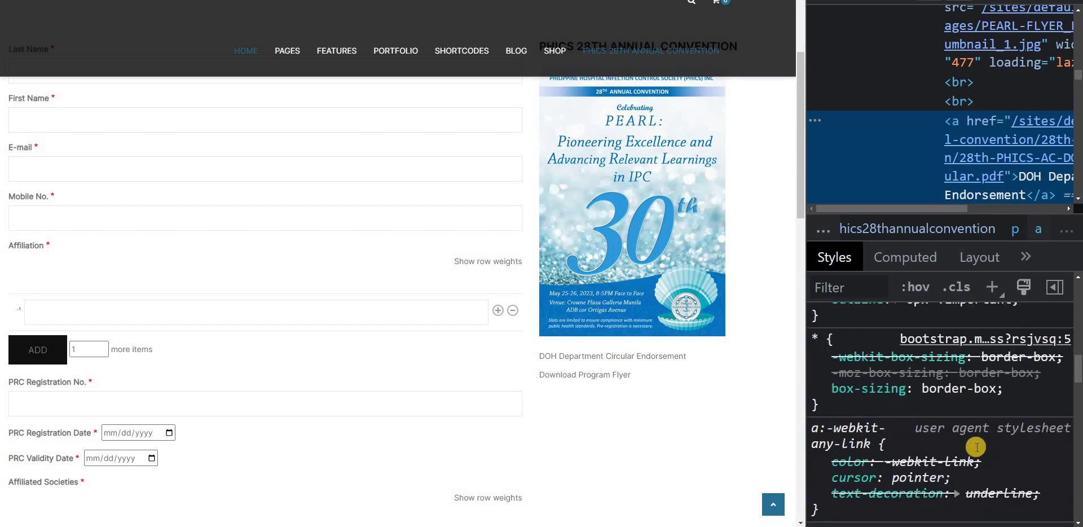
{"action": "scroll", "coordinate": [971, 434], "scroll_direction": "up", "scroll_amount": 8}
{"action": "scroll", "coordinate": [955, 408], "scroll_direction": "up", "scroll_amount": 3}
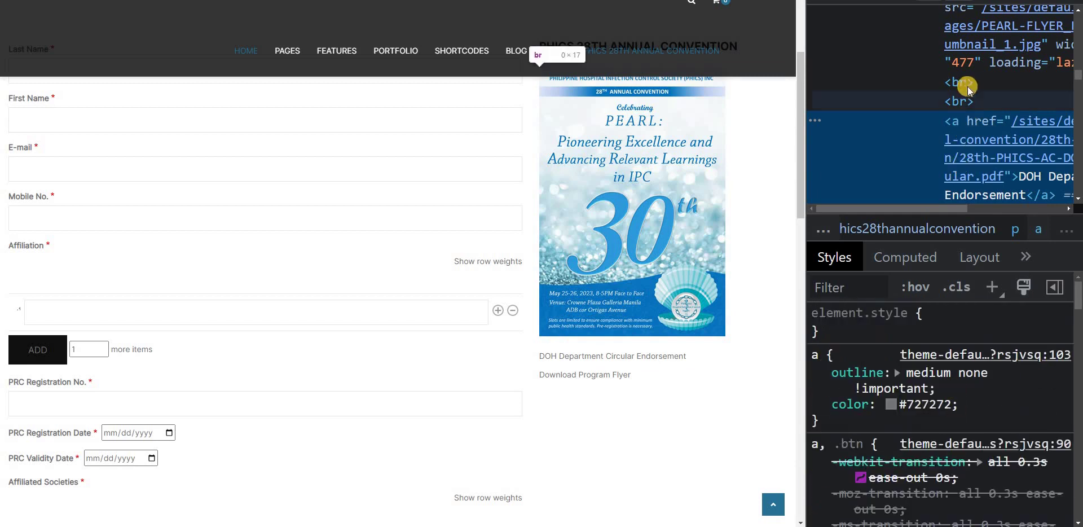
{"action": "mouse_move", "coordinate": [959, 44]}
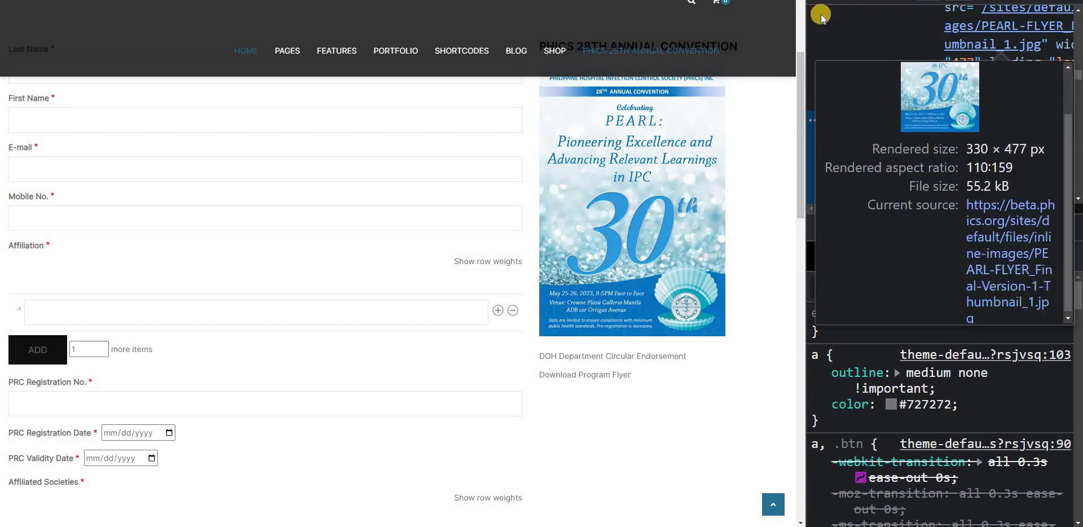
{"action": "key", "text": "ctrl+shift+c"}
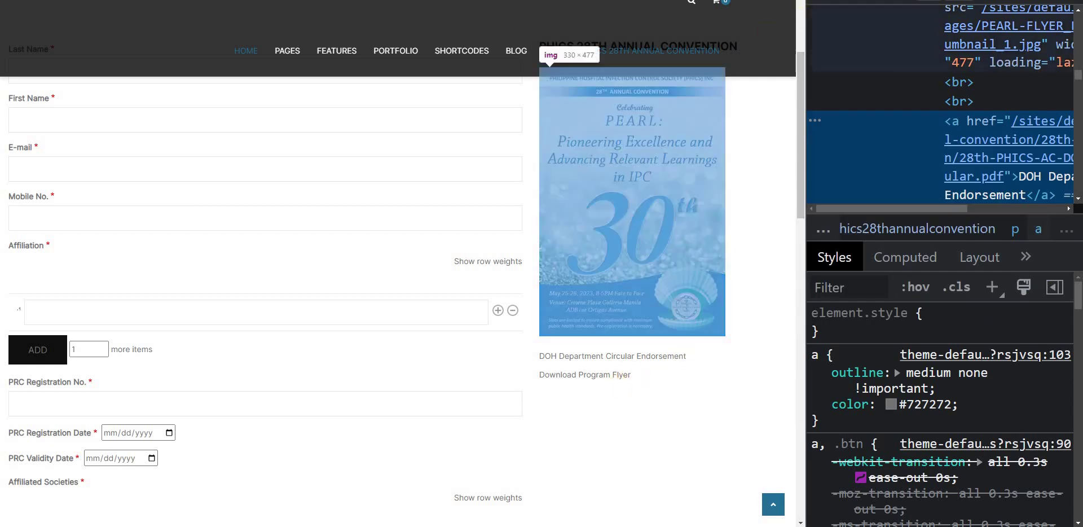
{"action": "left_click", "coordinate": [636, 375]}
Step: Expand the paragraph and confirm its .fontyourface rule uses font-family 'Inter Regular'
{"action": "left_click", "coordinate": [939, 129]}
{"action": "left_click", "coordinate": [922, 129]}
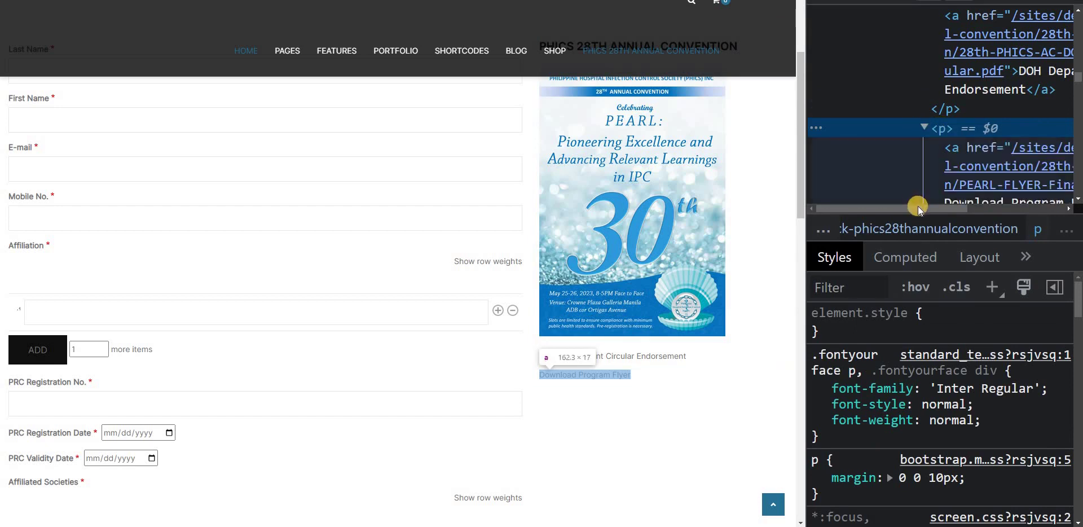
{"action": "left_click_drag", "start_coordinate": [919, 207], "coordinate": [974, 207]}
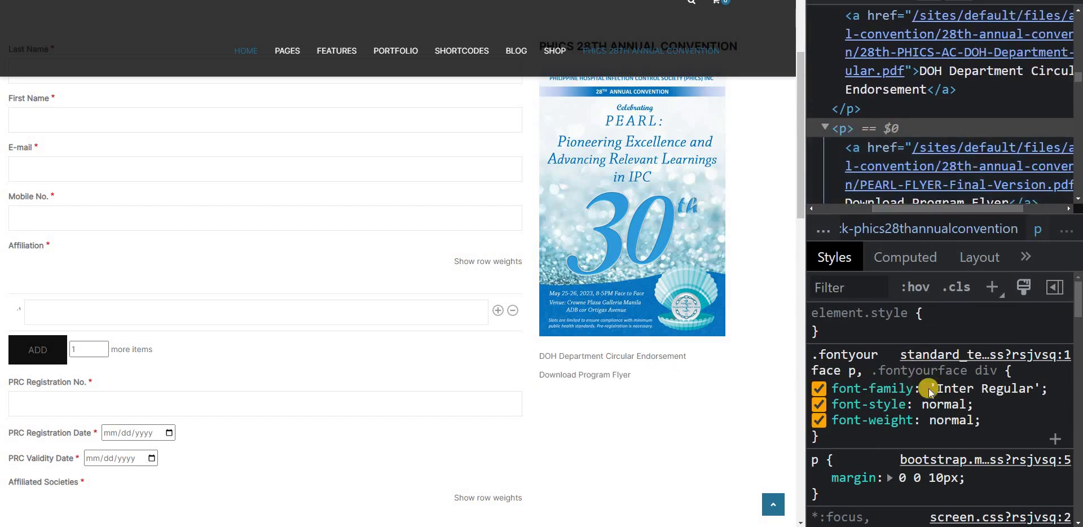
{"action": "left_click", "coordinate": [961, 389]}
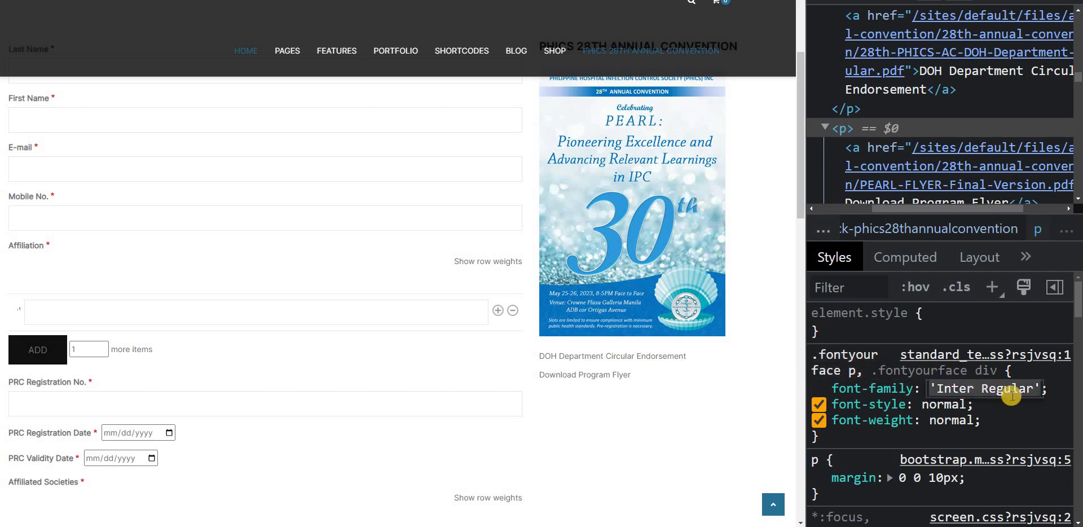
{"action": "double_click", "coordinate": [968, 385]}
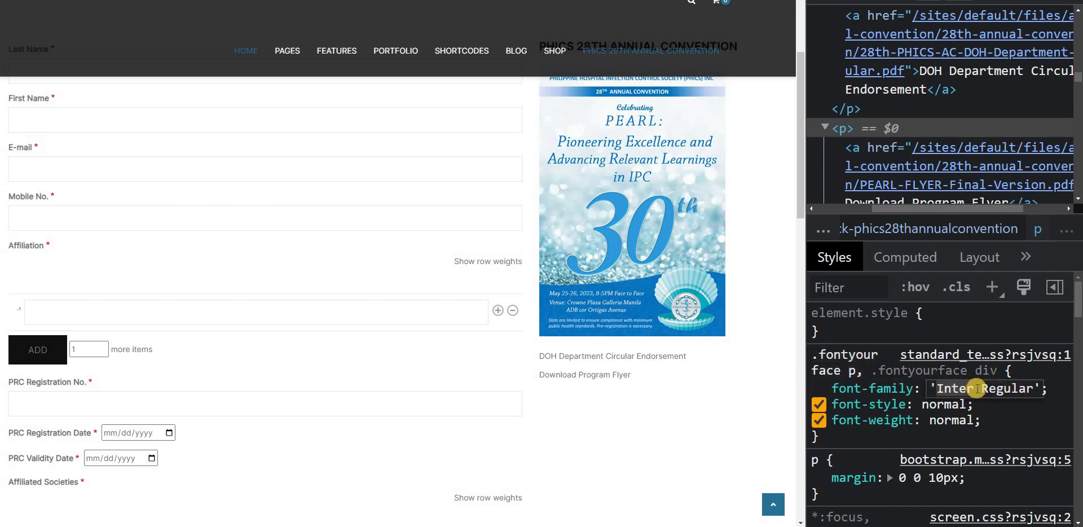
{"action": "left_click", "coordinate": [1043, 408]}
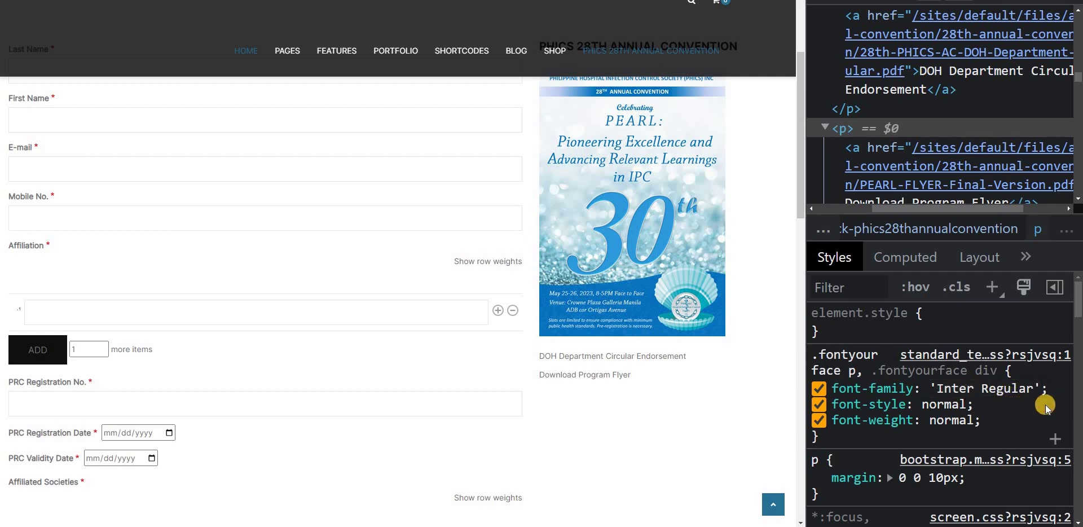